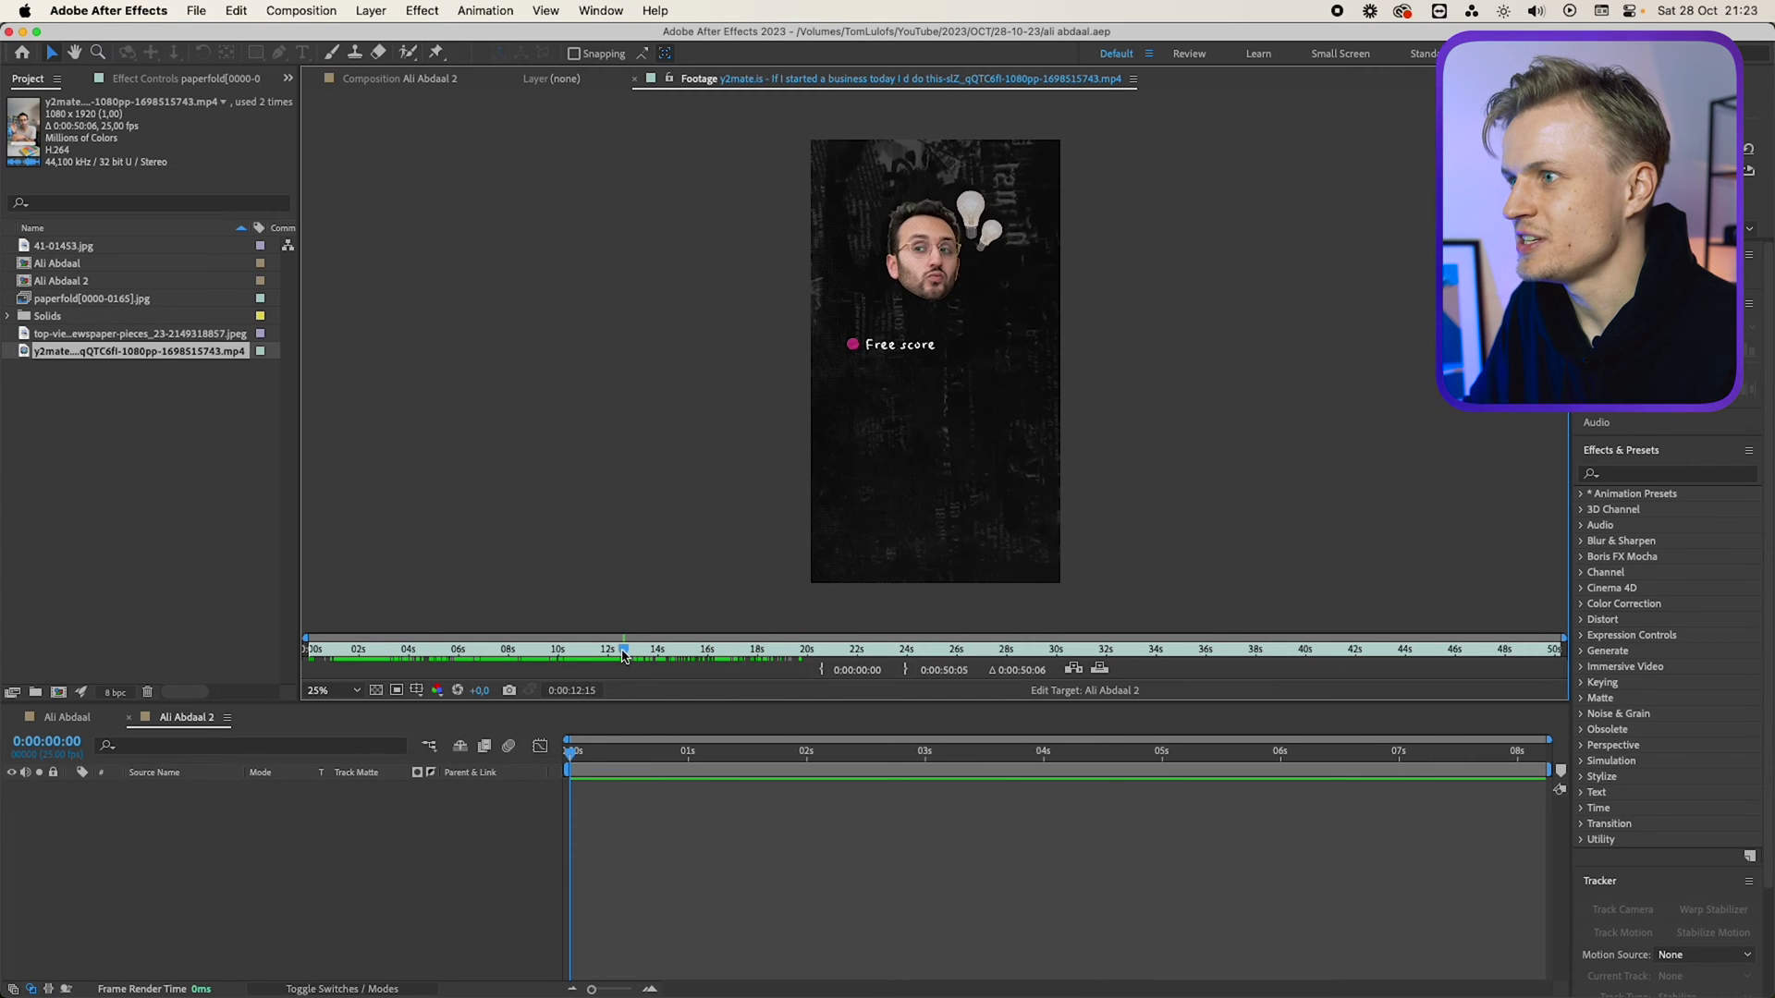
# Scrub the source footage around the 11–12 second mark to examine the paper transition and the face cutout over the newspaper background.
pyautogui.scroll(2, 686, 502)
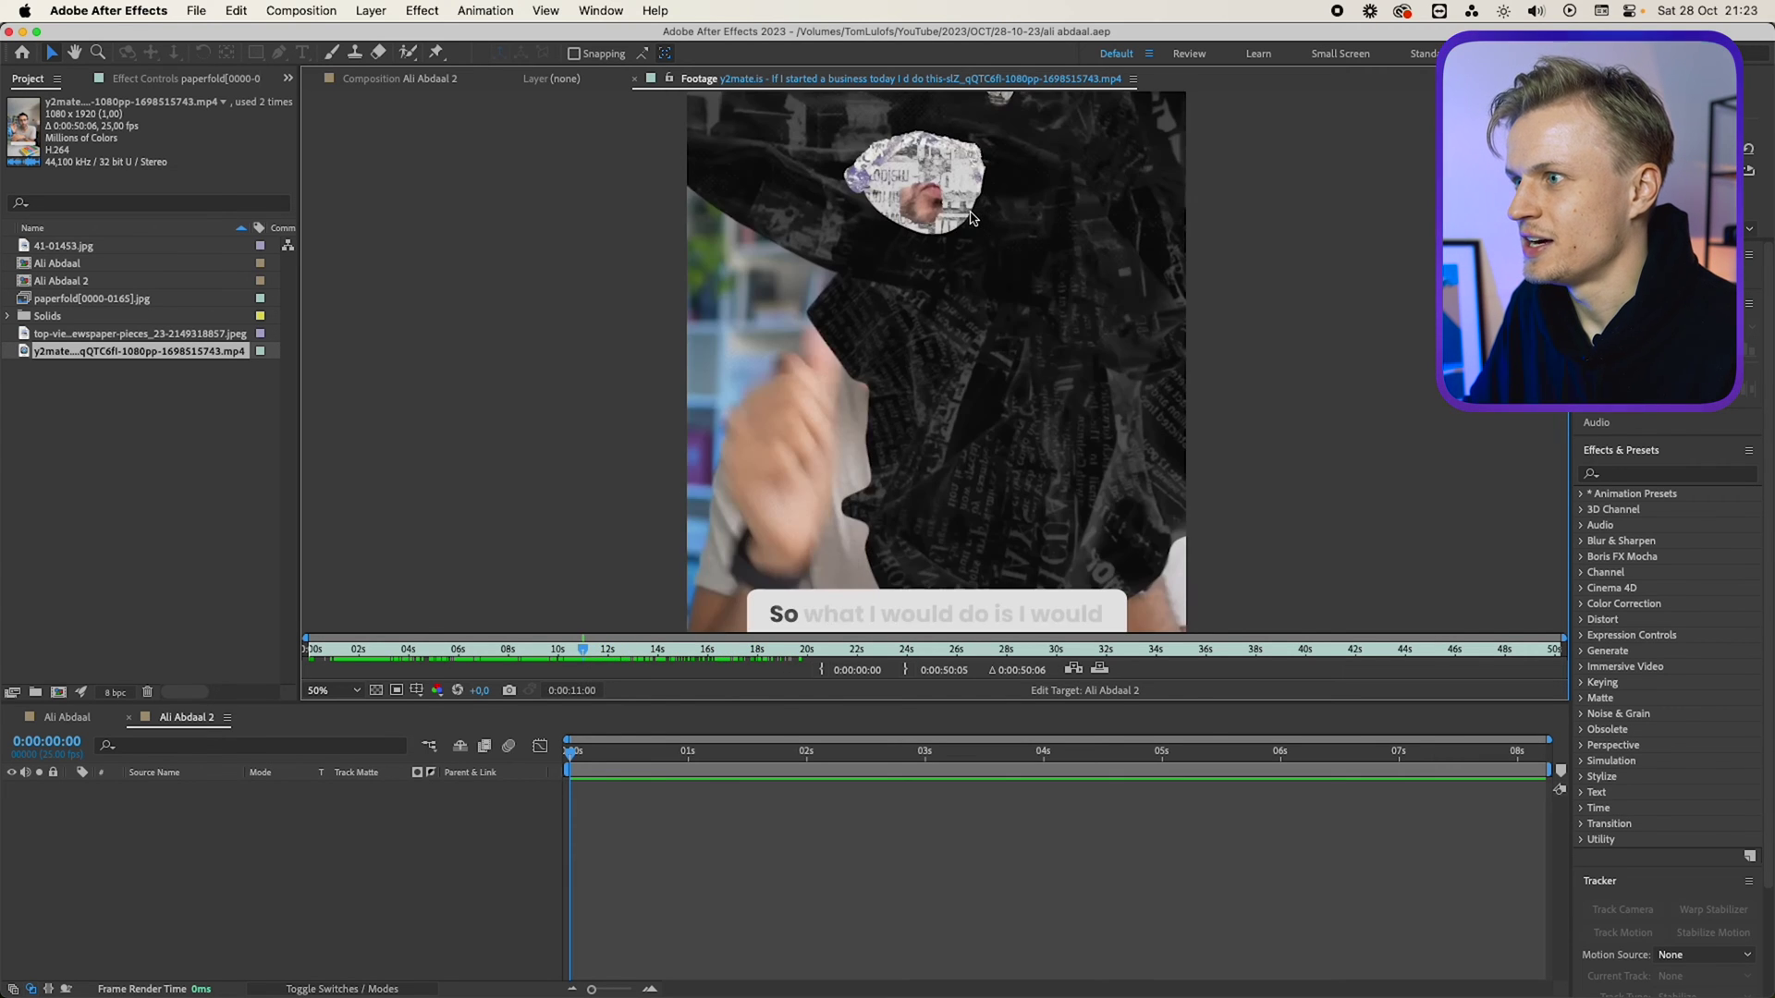
pyautogui.press('space')
pyautogui.moveTo(965, 227); pyautogui.dragTo(926, 430)
pyautogui.moveTo(573, 652); pyautogui.dragTo(611, 653)
pyautogui.press(',')
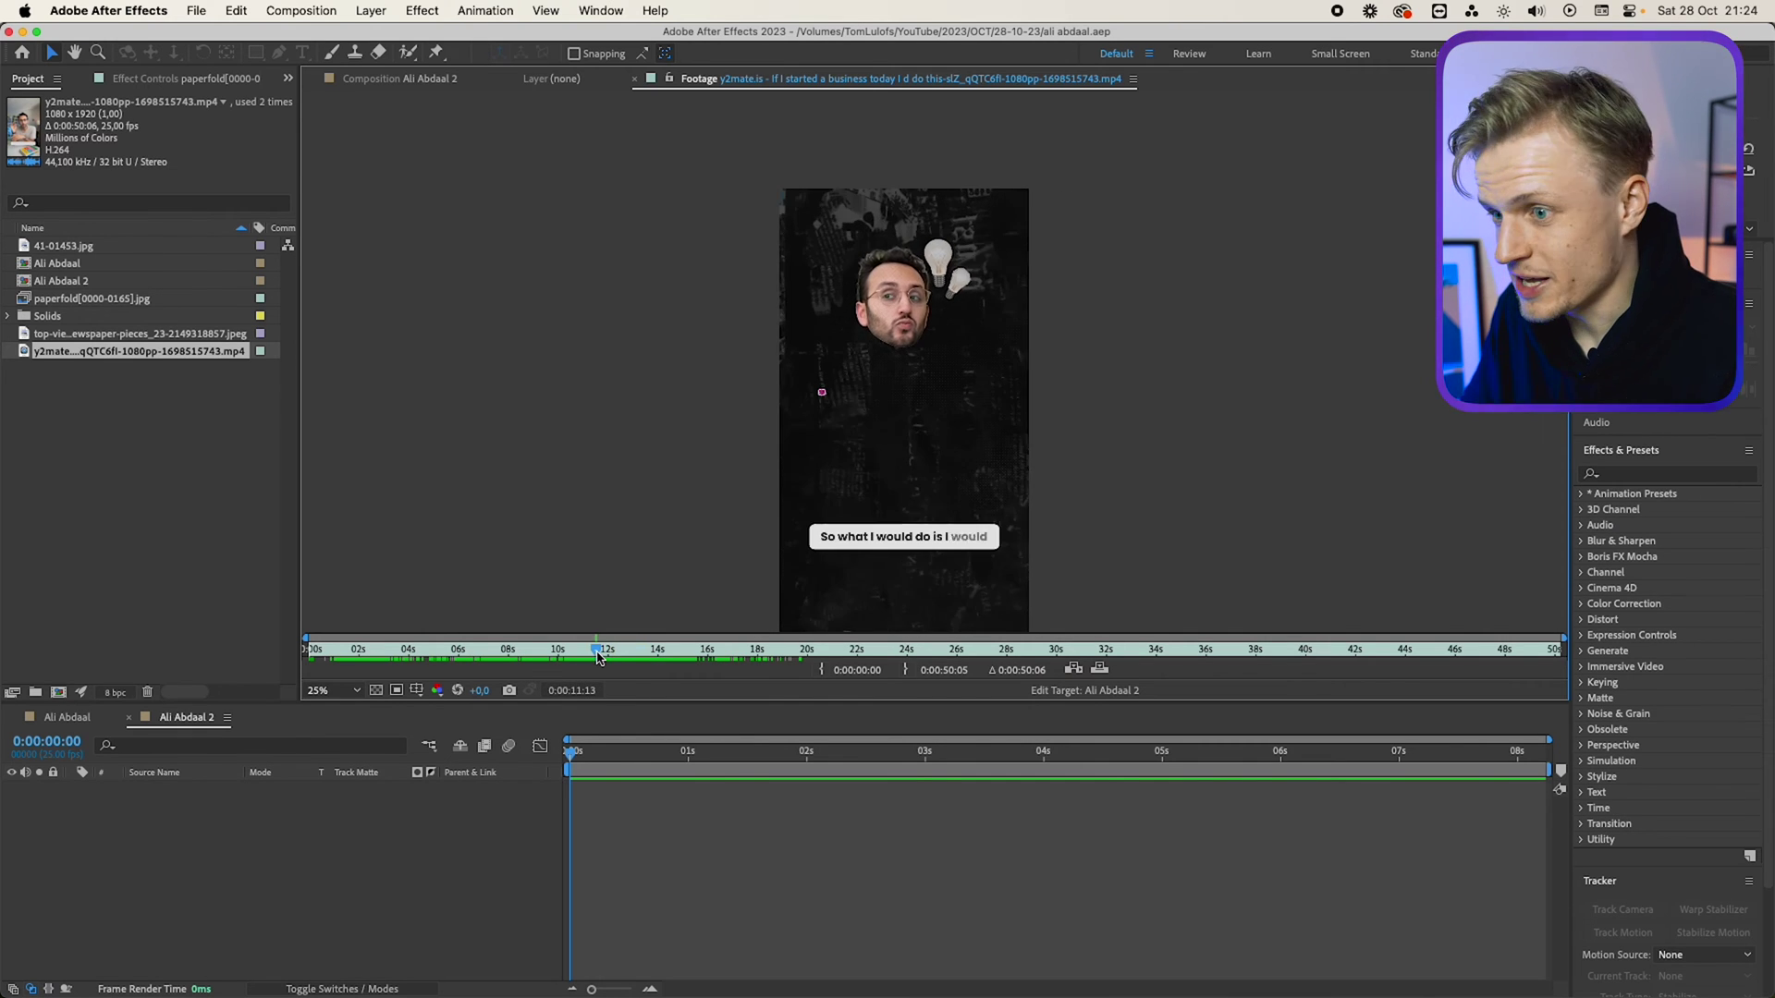
pyautogui.moveTo(602, 657); pyautogui.dragTo(473, 657)
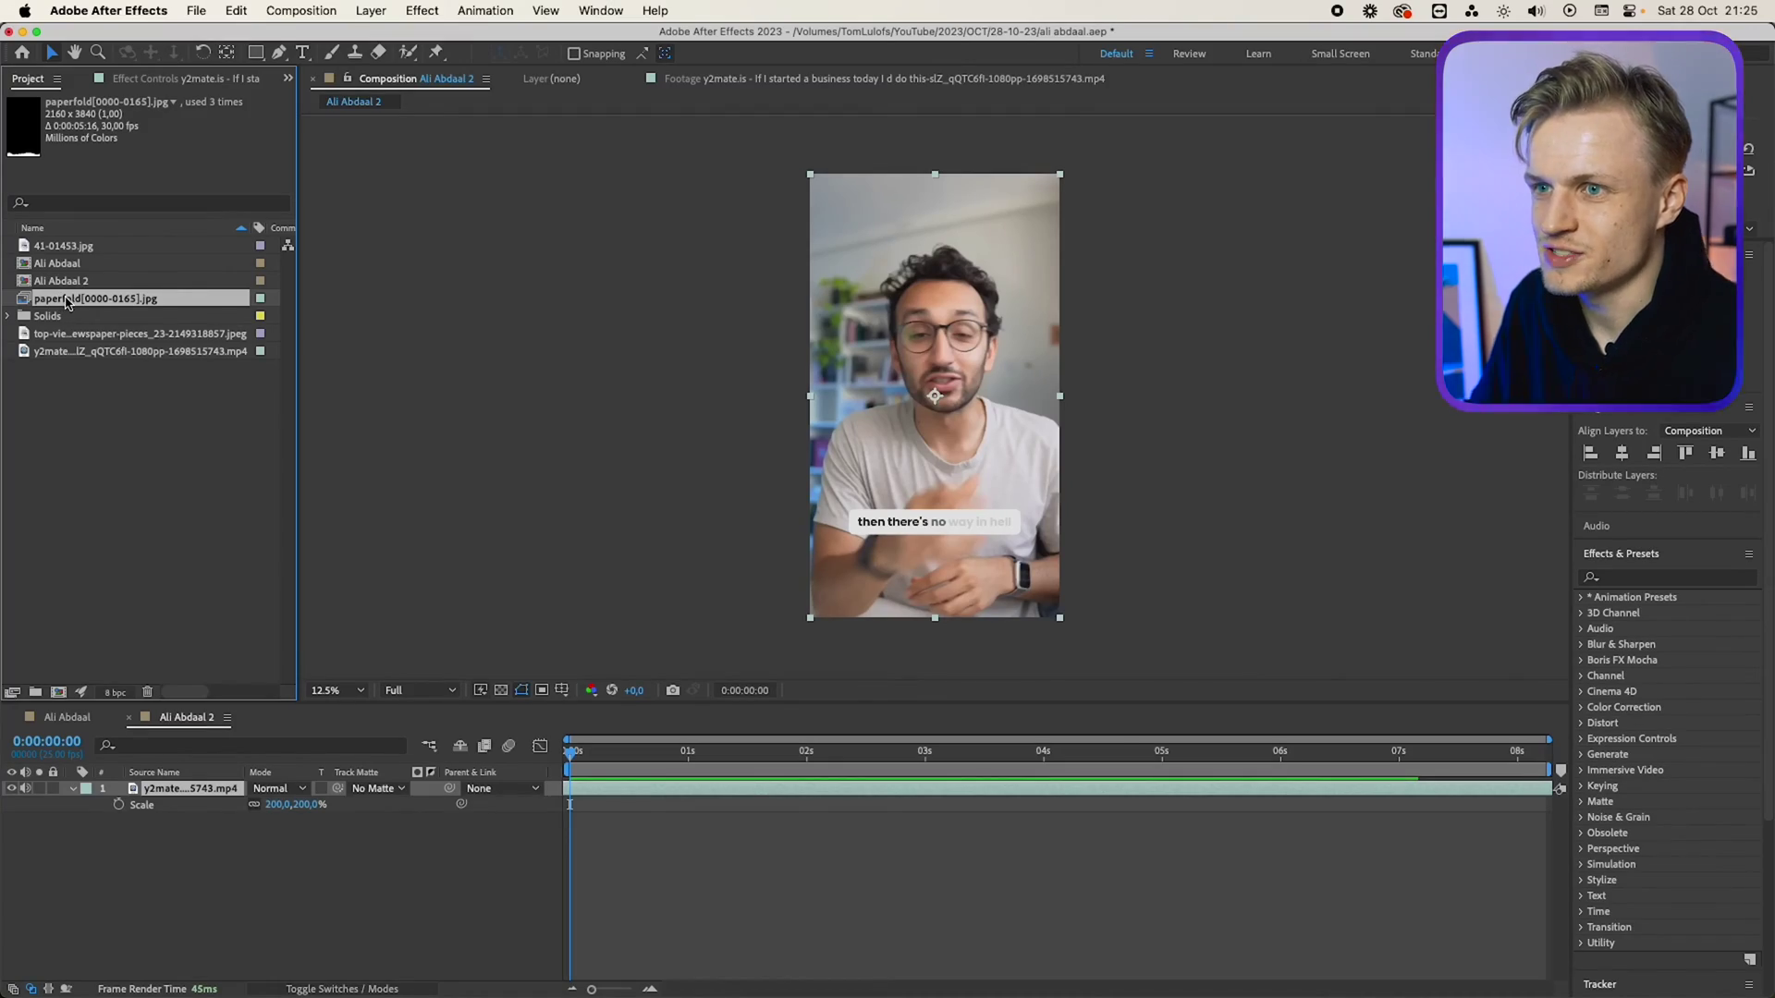
# Add the paperfold[0000-0165].jpg sequence above the video layer and place the old French newspaper JPEG on top of it.
pyautogui.moveTo(241, 656); pyautogui.dragTo(246, 782)
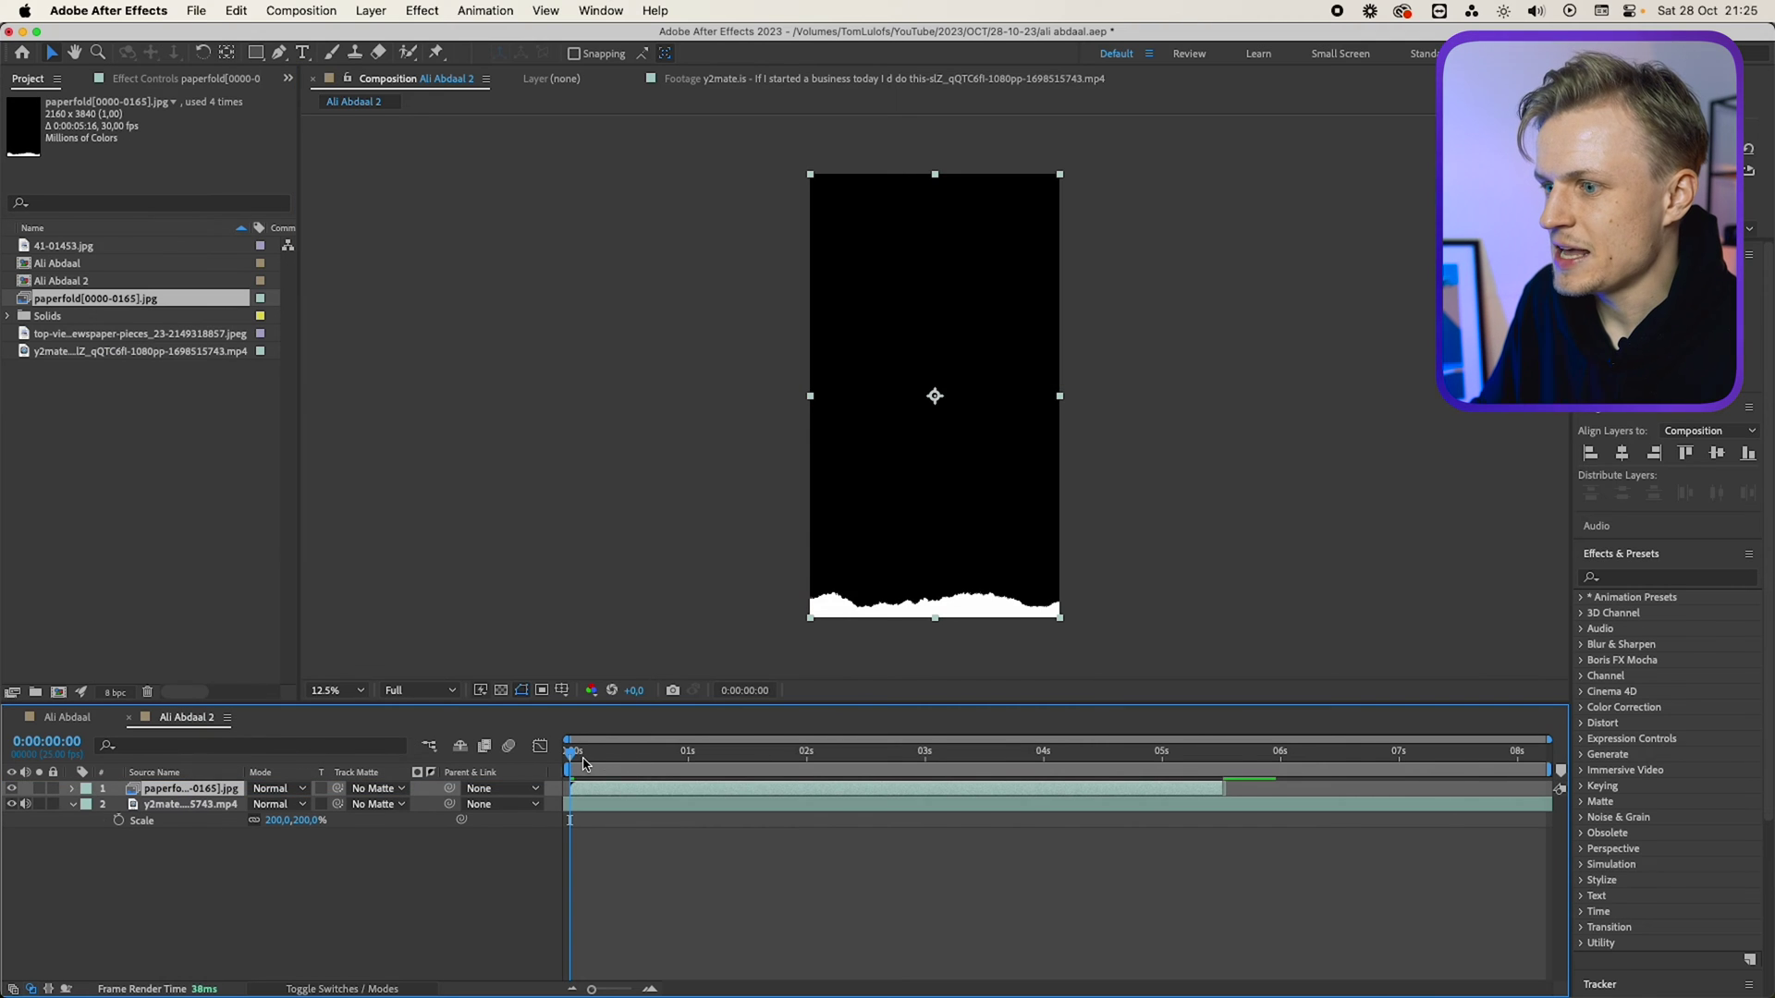
pyautogui.moveTo(584, 764); pyautogui.dragTo(490, 756)
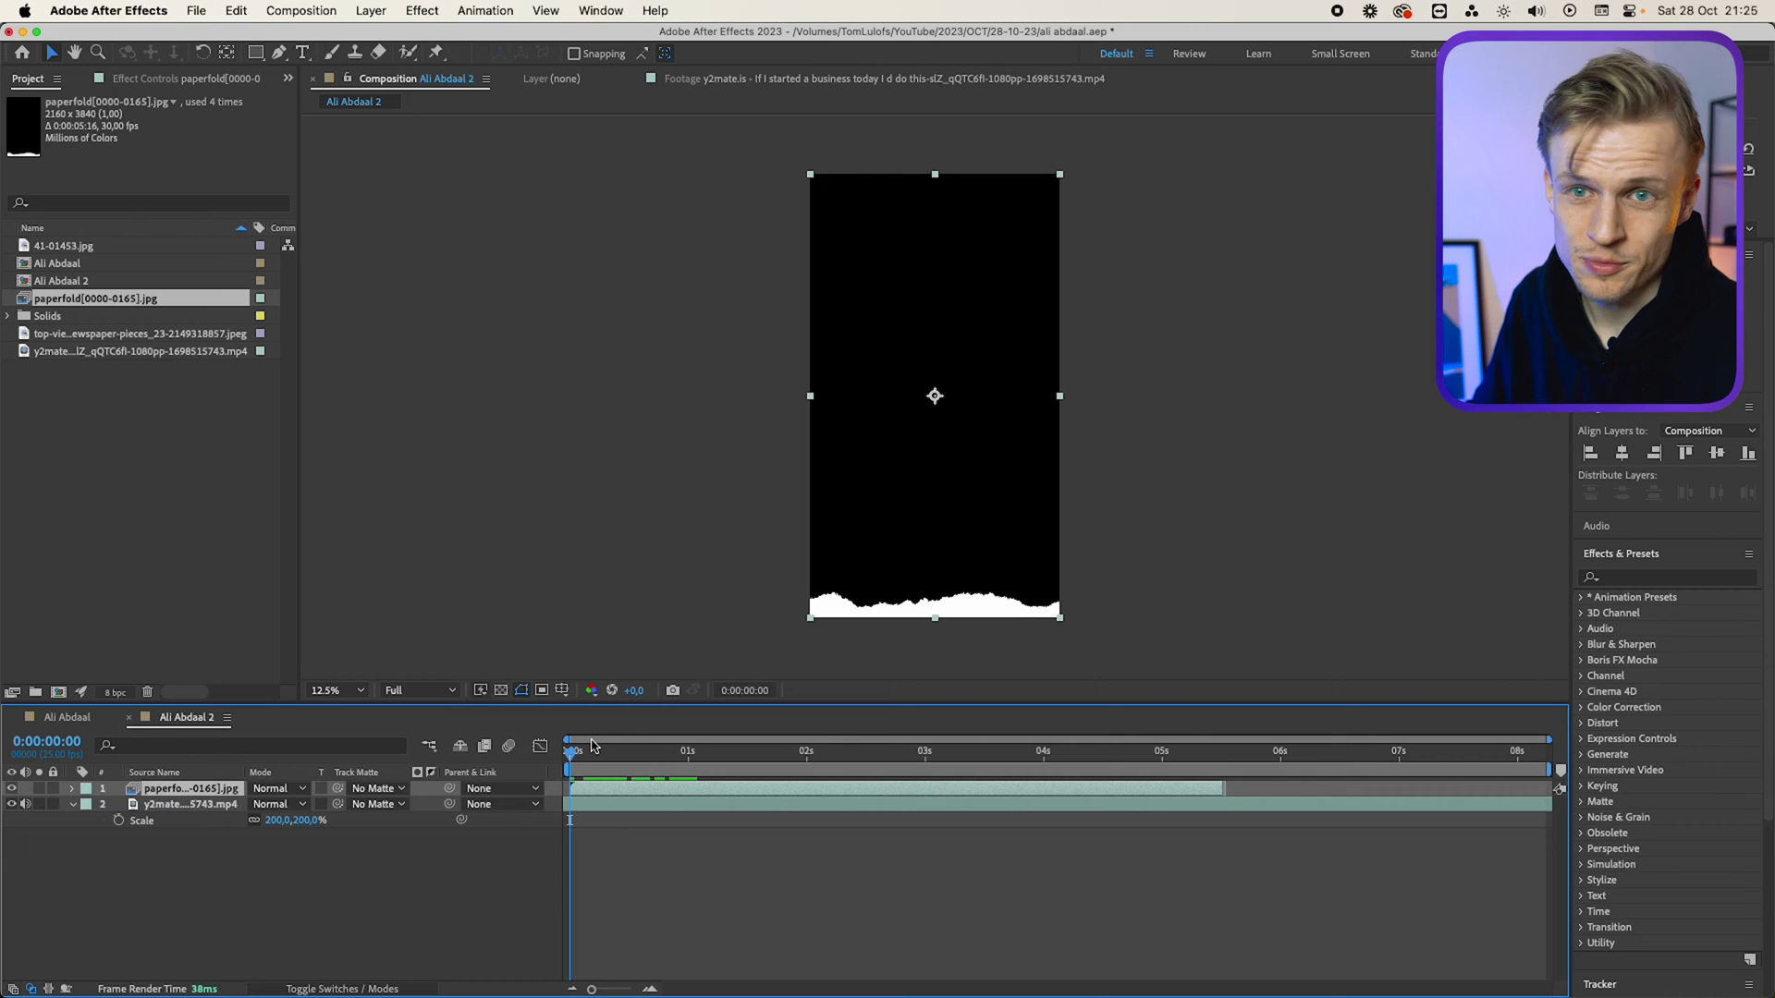
pyautogui.moveTo(138, 334); pyautogui.dragTo(243, 774)
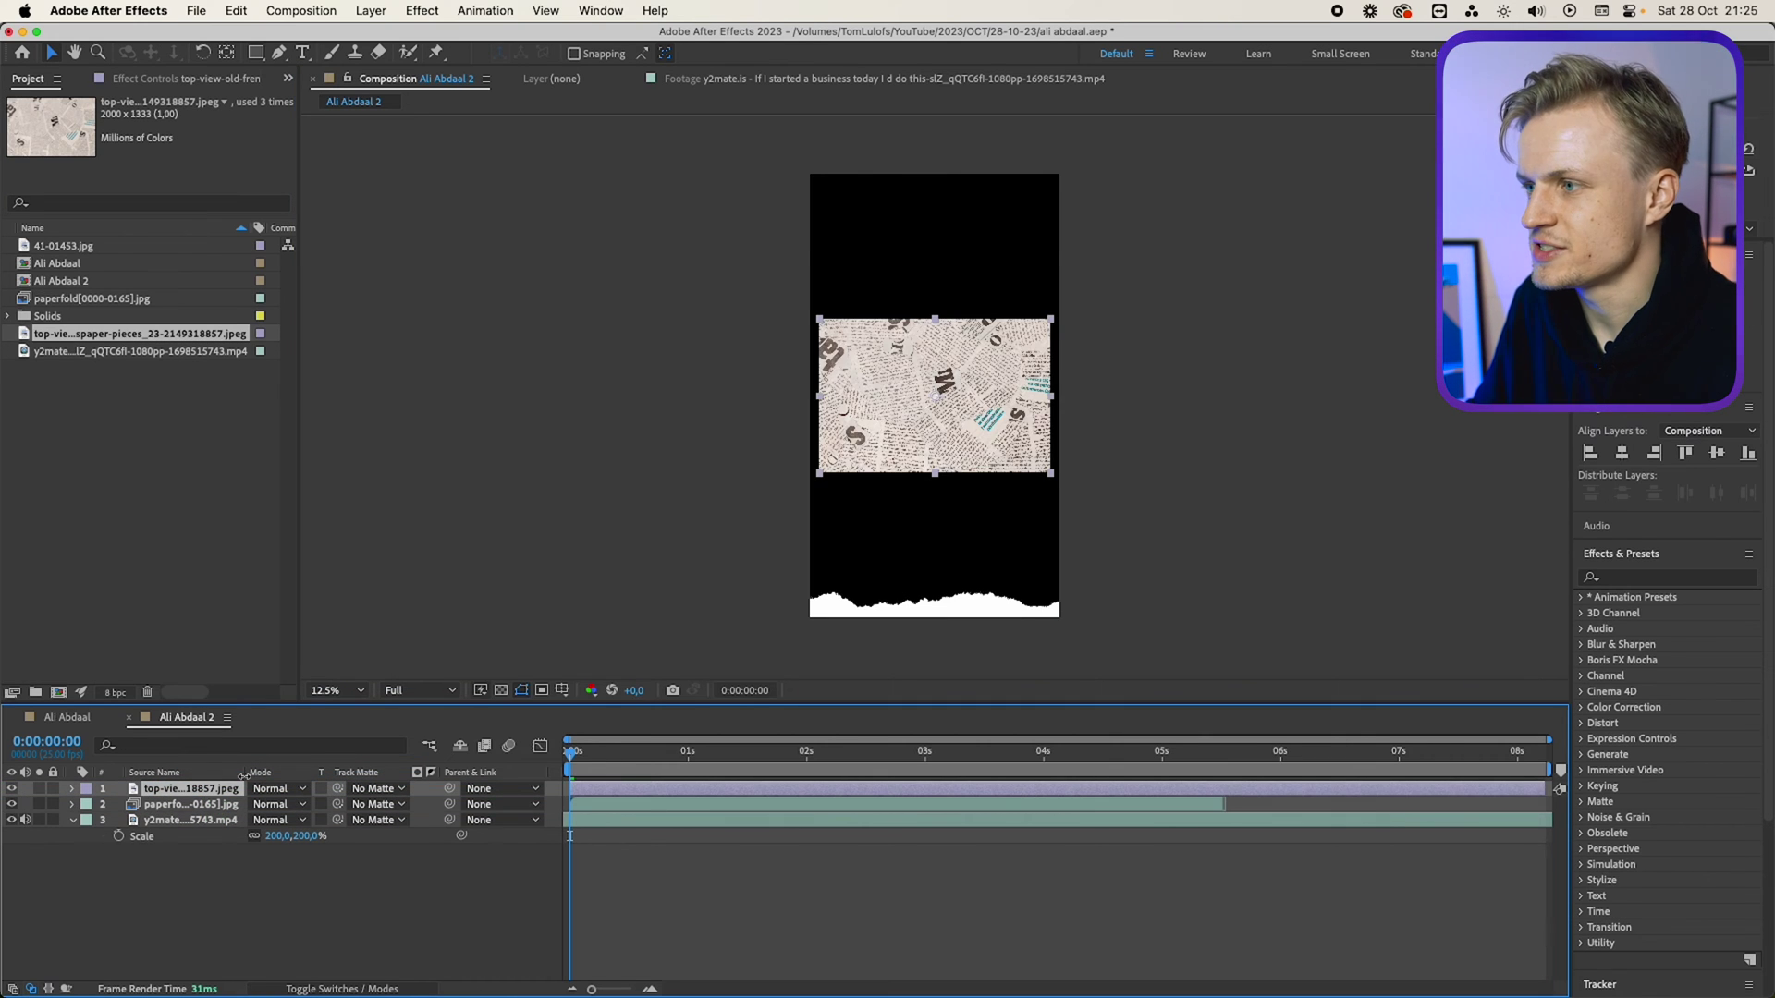
pyautogui.scroll(1, 958, 406)
pyautogui.scroll(-1, 957, 406)
pyautogui.moveTo(978, 418); pyautogui.dragTo(1013, 359)
pyautogui.scroll(1, 901, 438)
pyautogui.press('super+z')
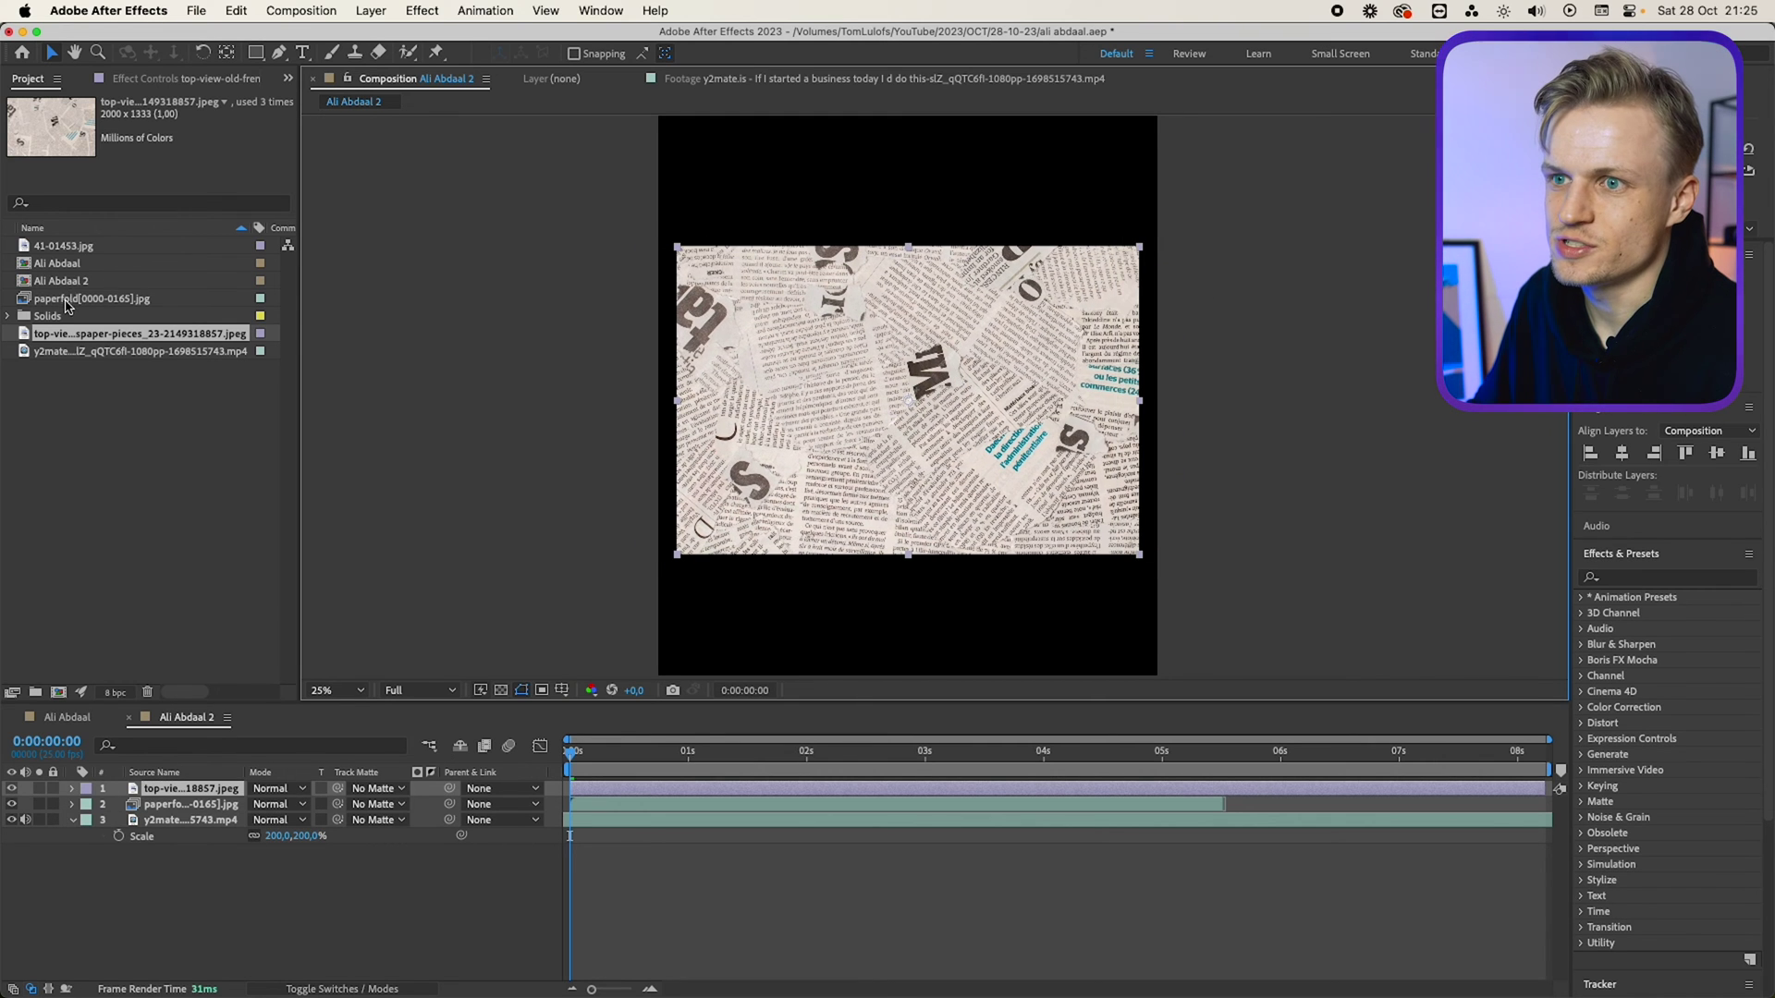
pyautogui.click(51, 298)
pyautogui.moveTo(59, 250); pyautogui.dragTo(184, 793)
pyautogui.press('Delete')
pyautogui.click(152, 772)
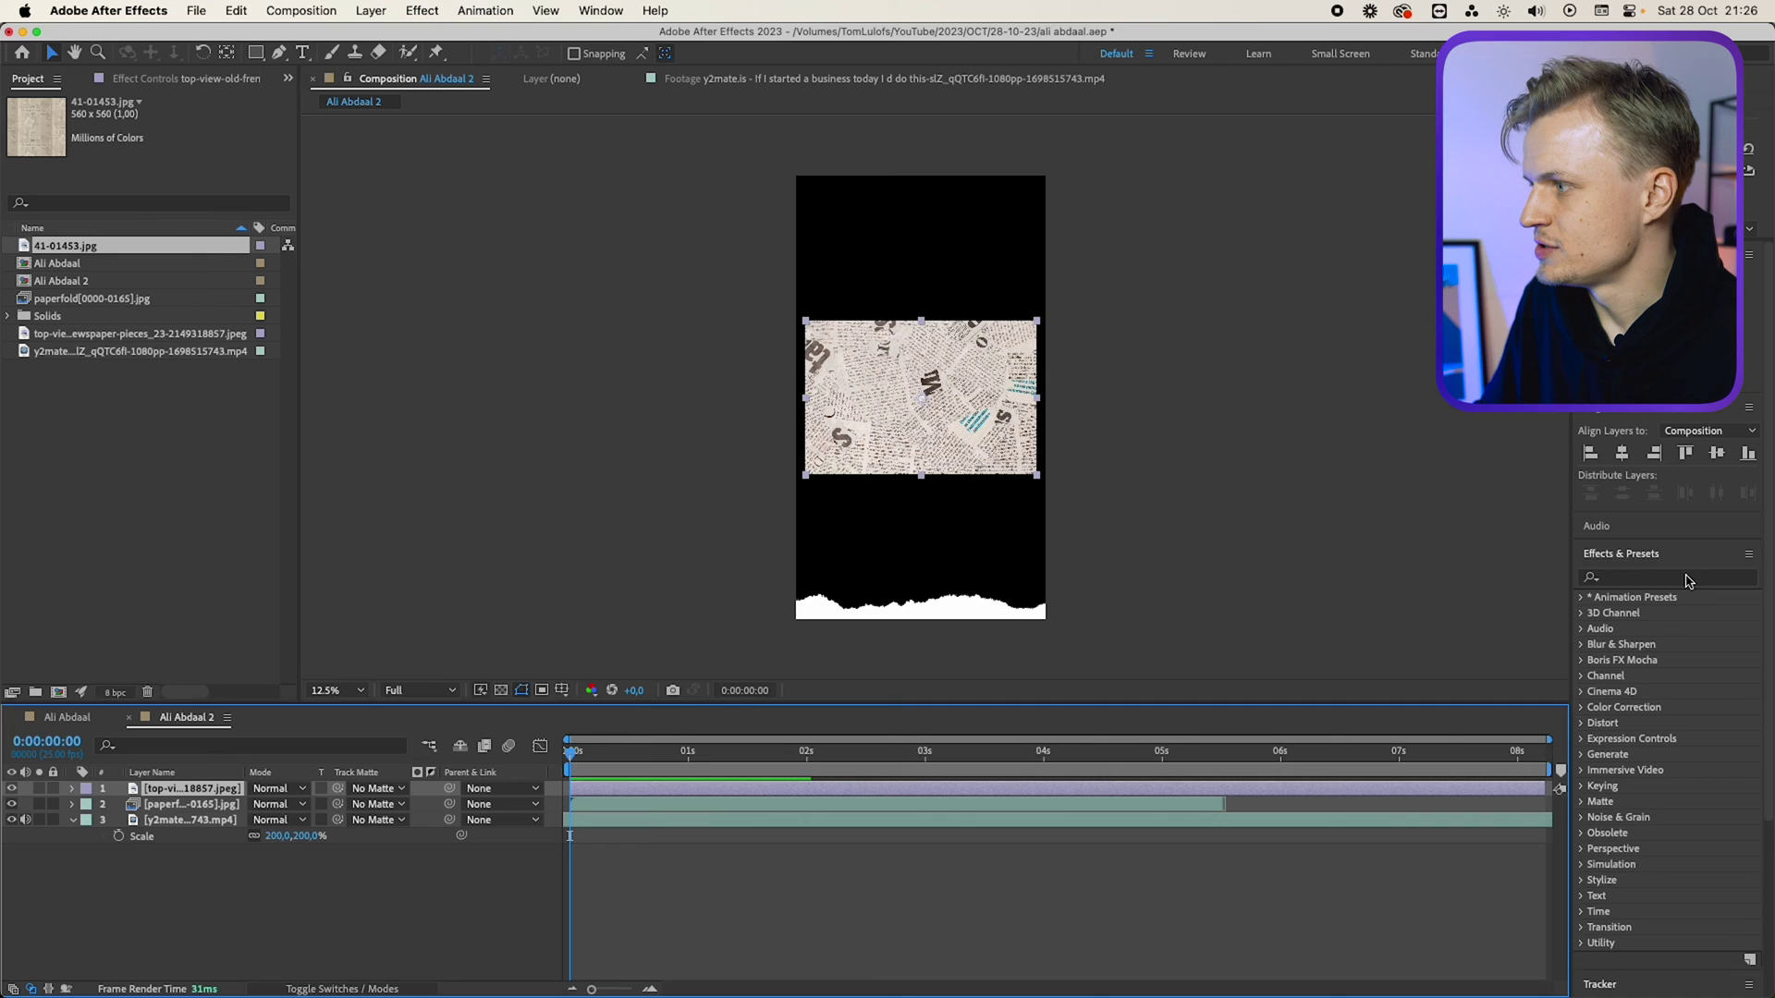
# Apply the Tint and Invert effects to the newspaper layer to make it a dark black-and-white texture.
pyautogui.write('tint')
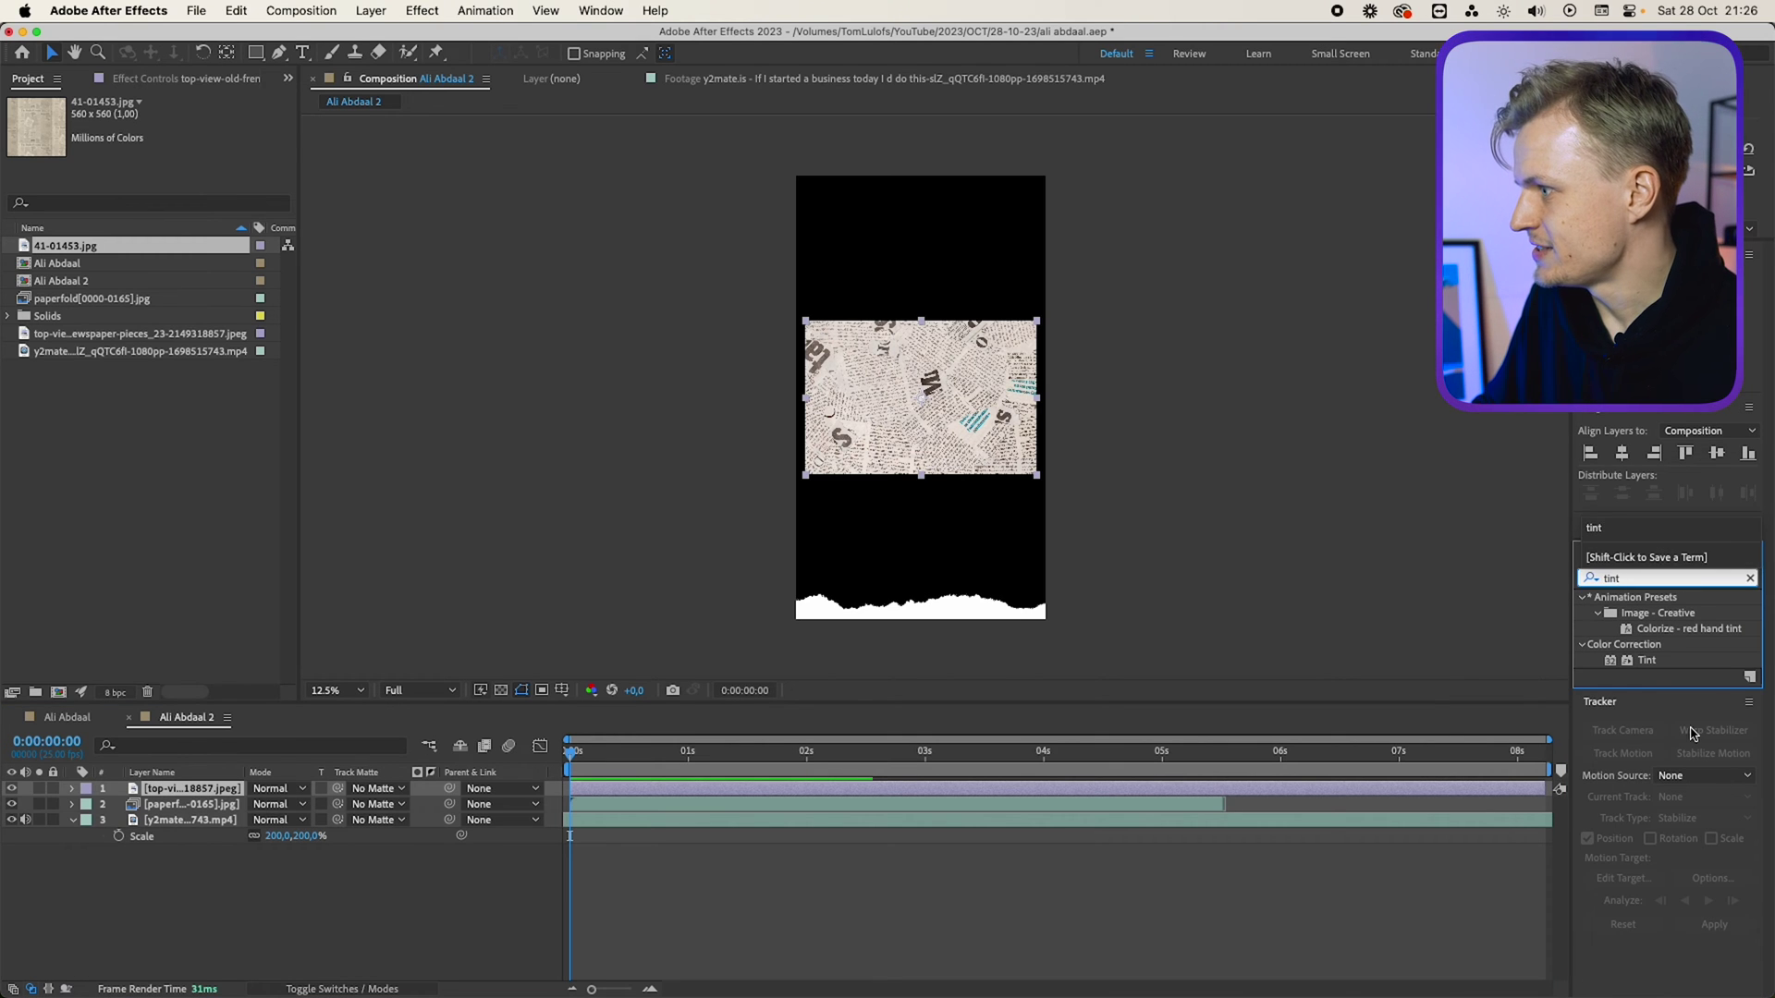
pyautogui.doubleClick(1647, 660)
pyautogui.write('inver')
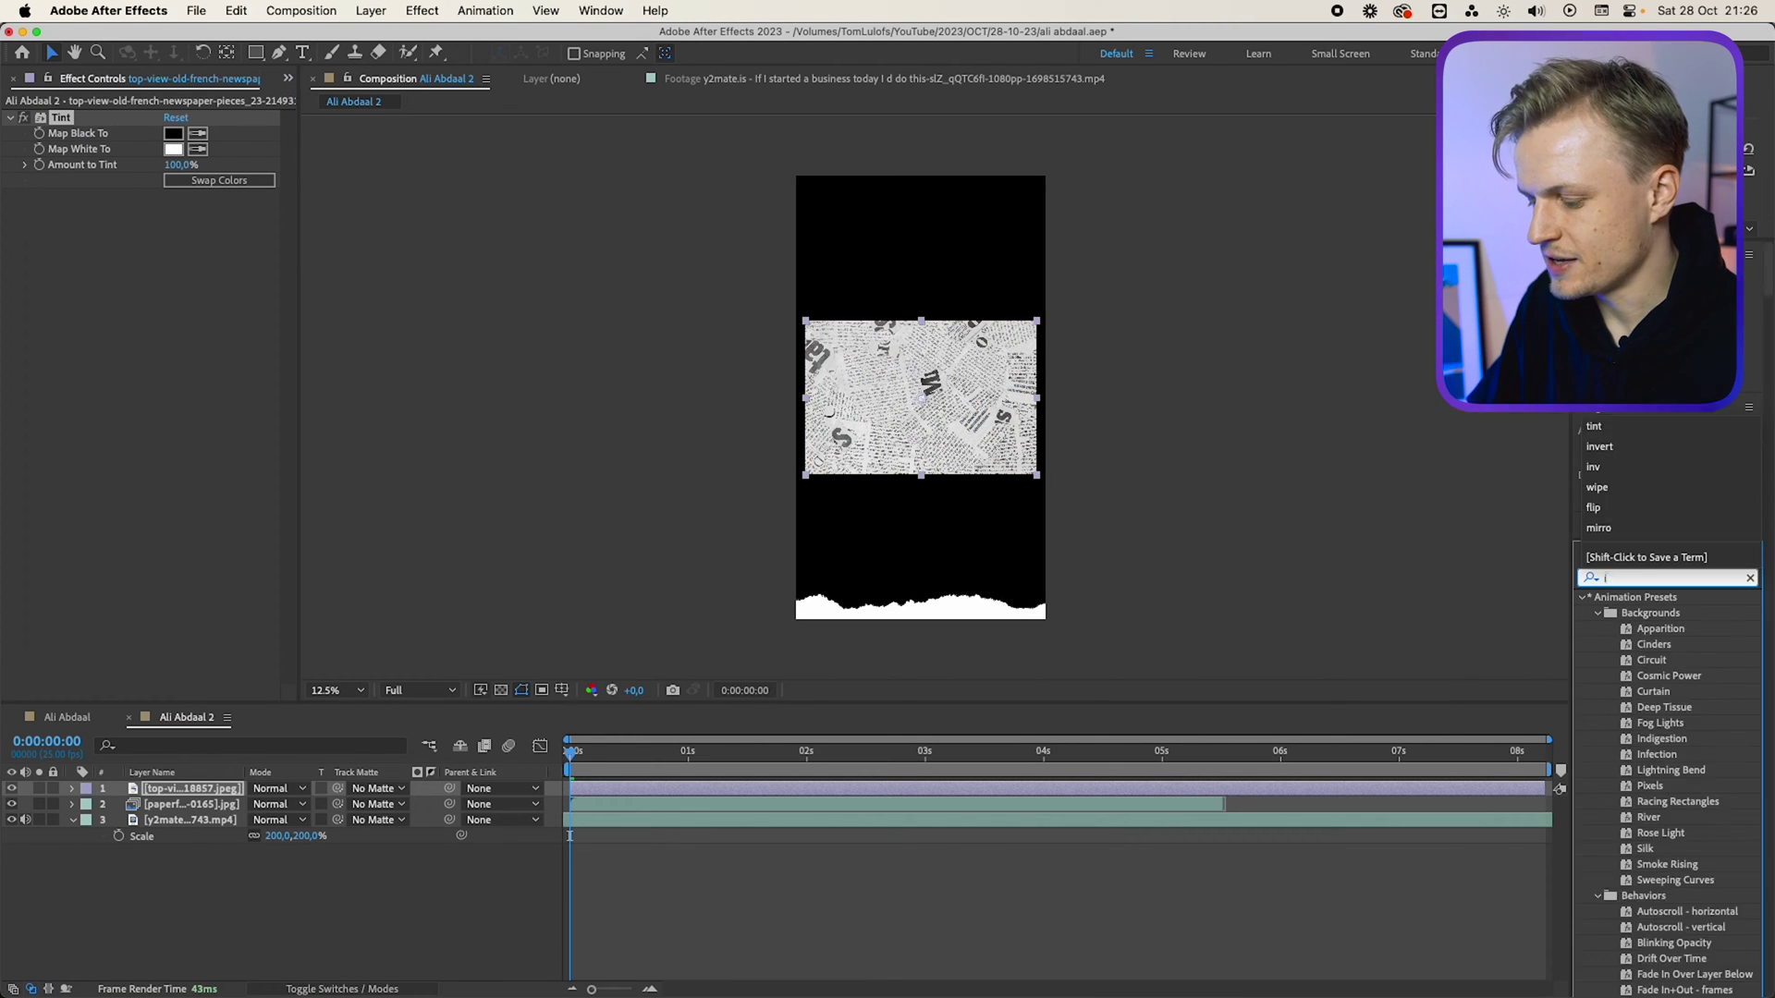
pyautogui.moveTo(1652, 660); pyautogui.dragTo(868, 421)
# Scale the newspaper layer to 218% and rotate it to portrait orientation so it covers the whole frame.
pyautogui.press('s')
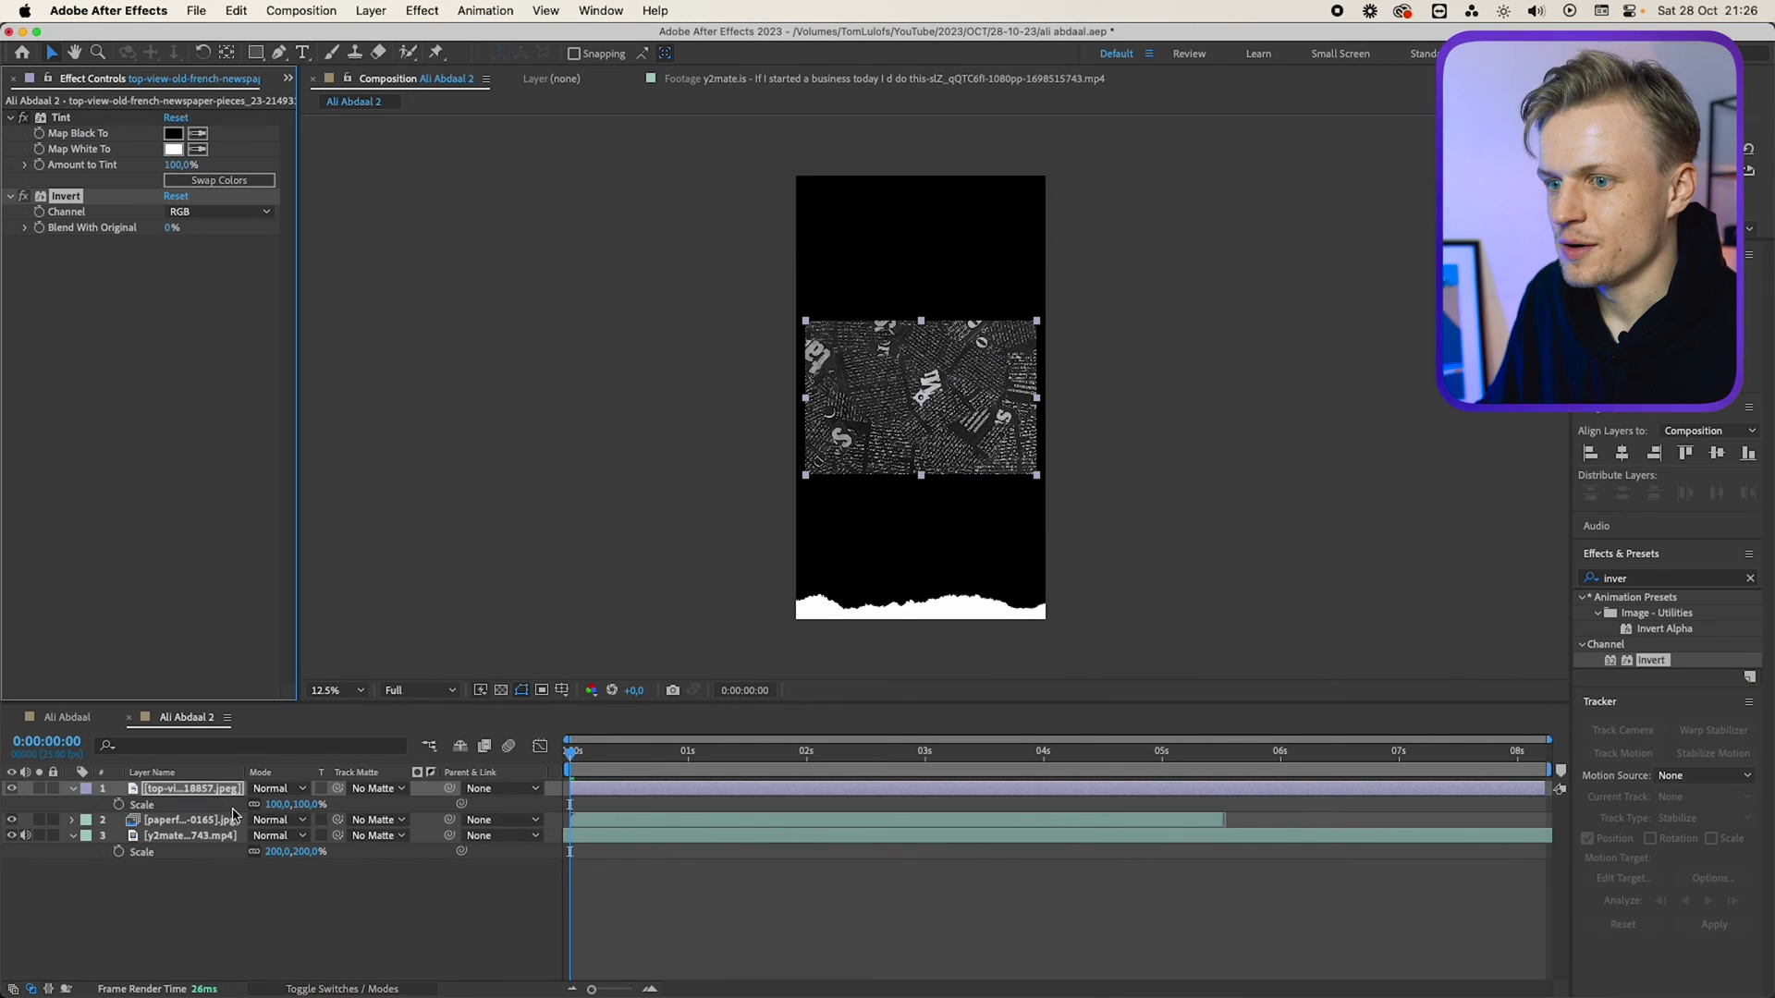
pyautogui.moveTo(309, 814); pyautogui.dragTo(309, 811)
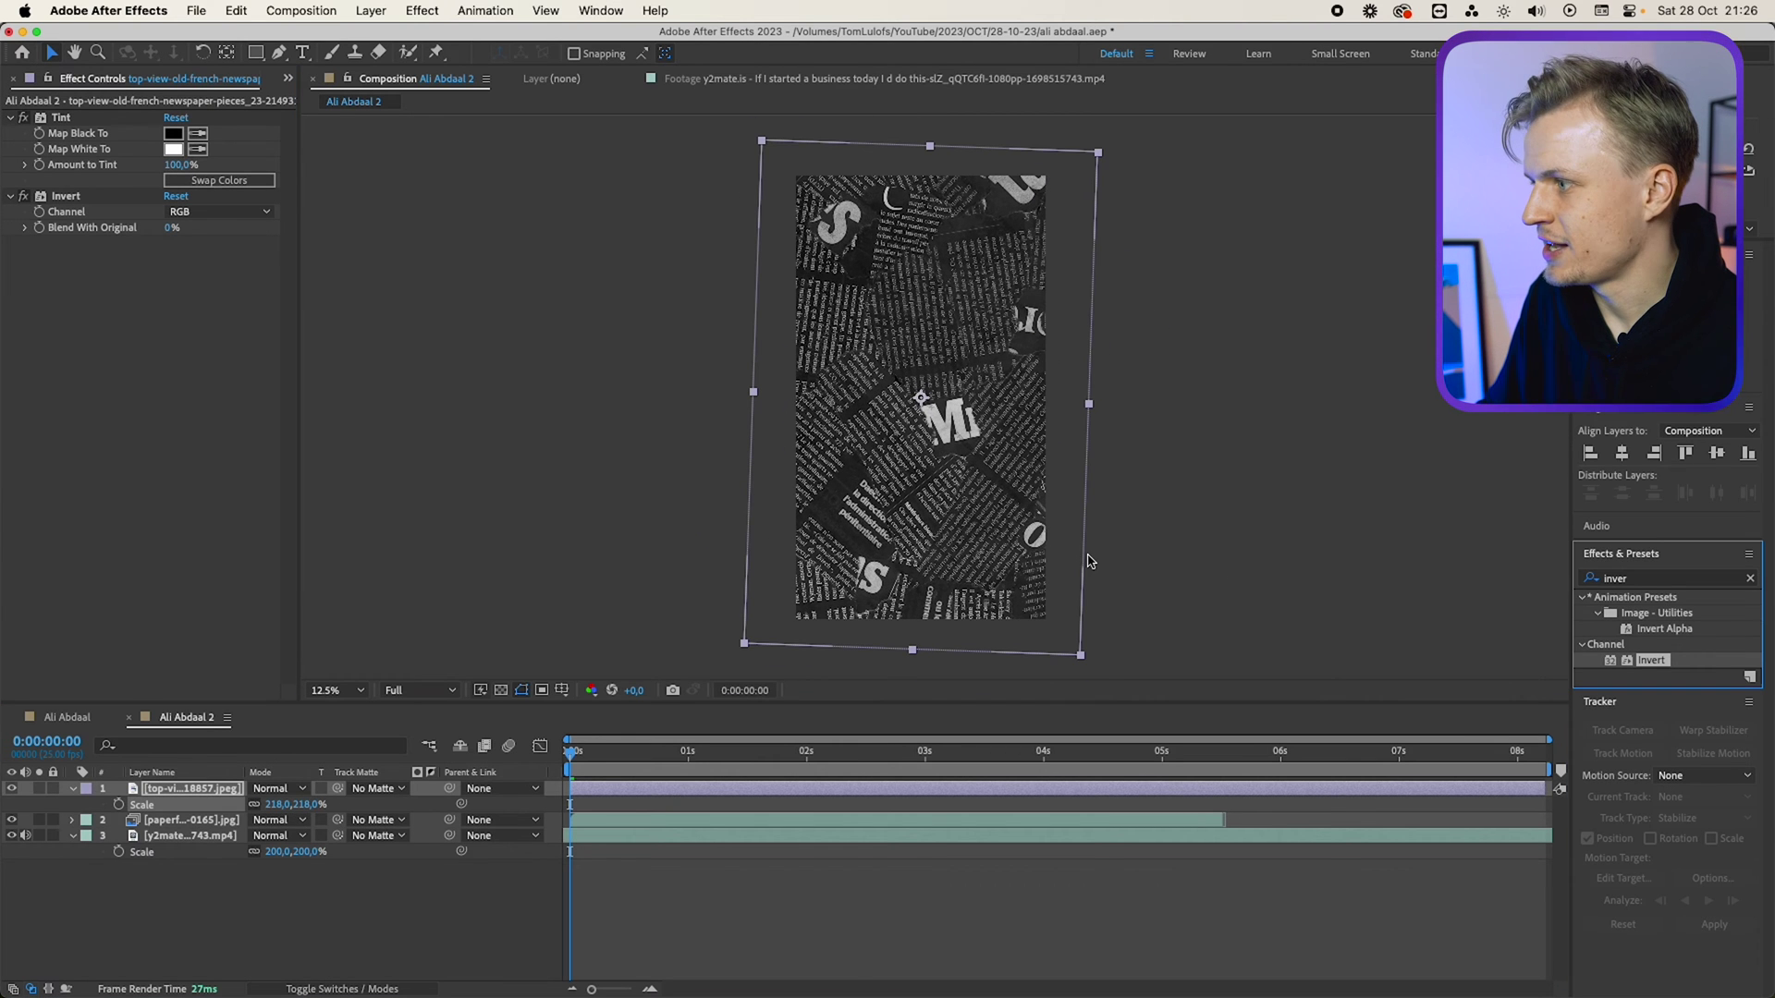
# Apply Turbulent Displace to the newspaper layer and enable keyframing for its Evolution at 0:00:00:00.
pyautogui.click(1631, 576)
pyautogui.write('turb')
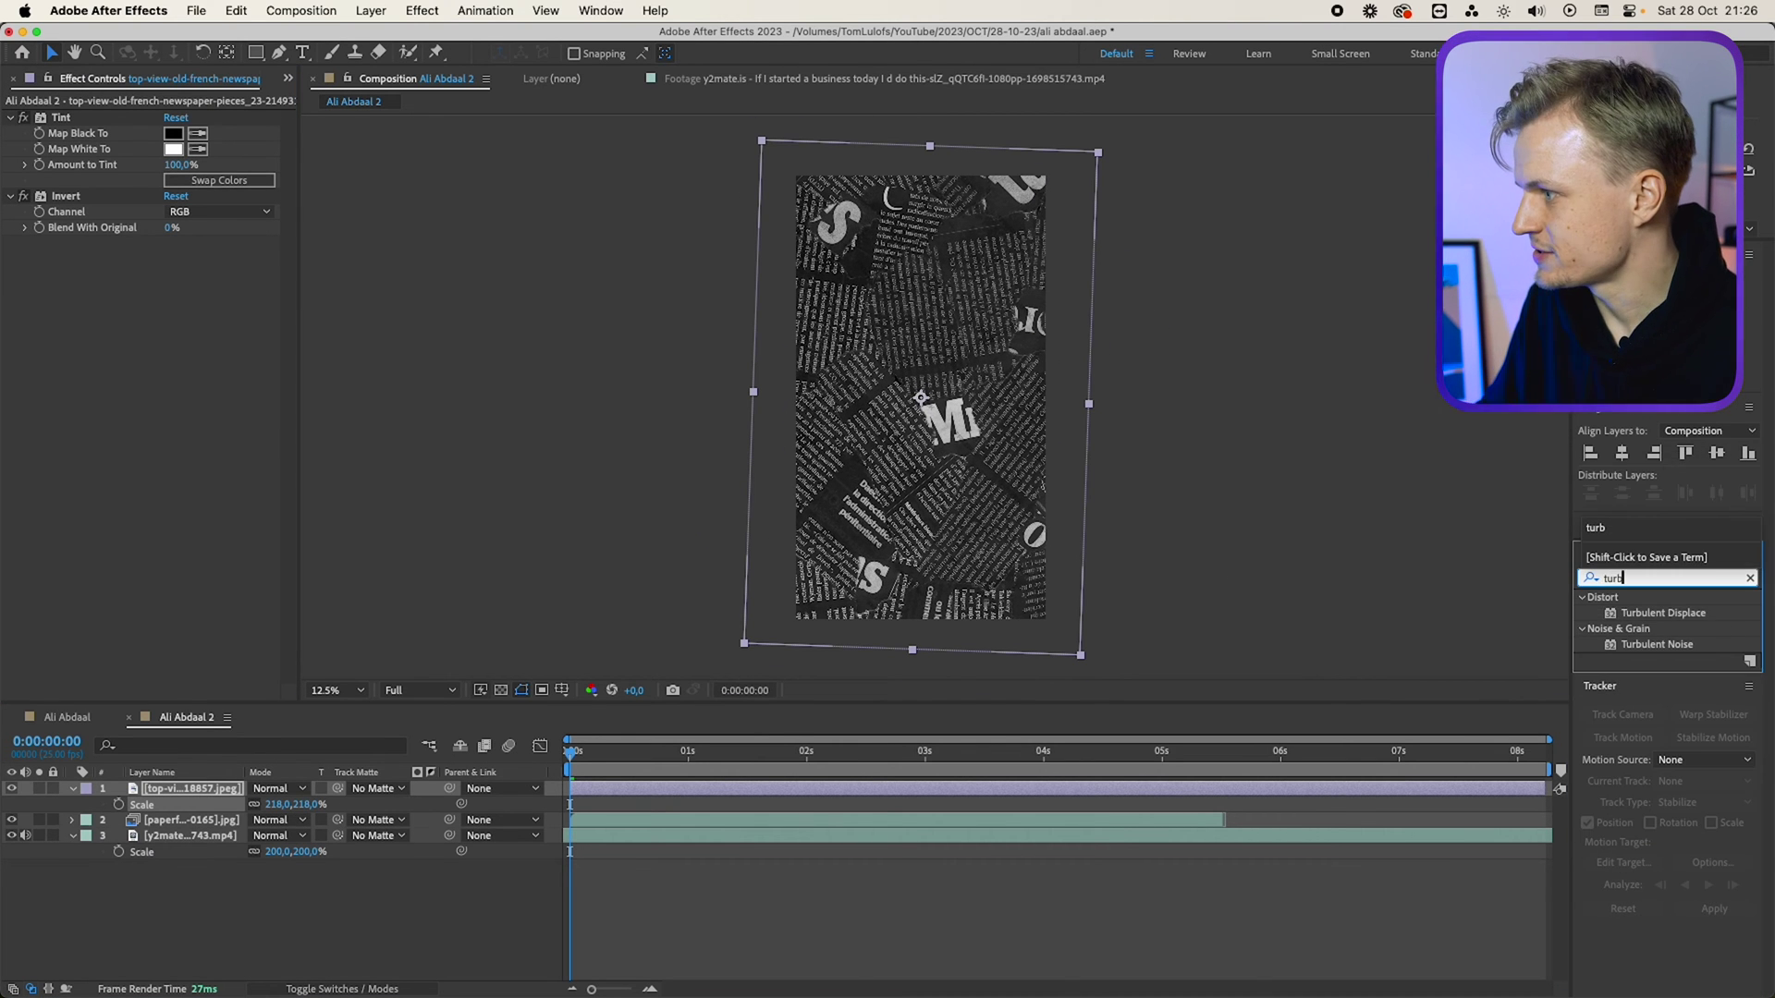
pyautogui.doubleClick(1632, 612)
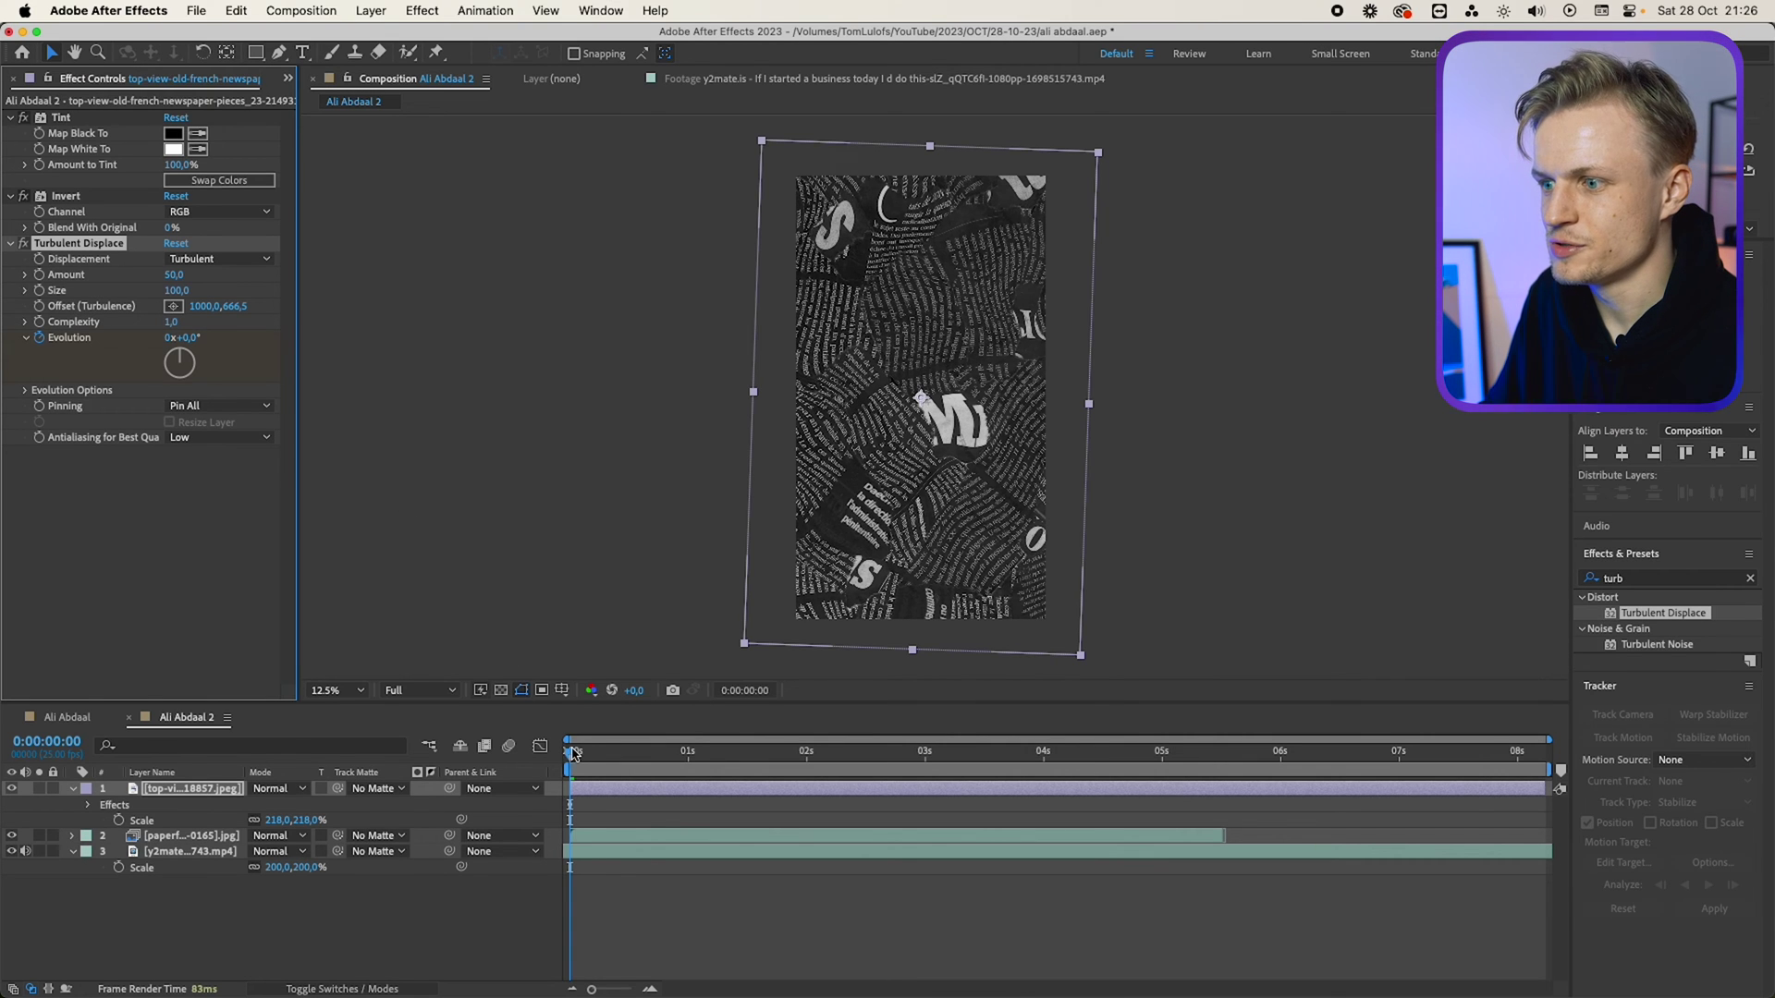
# Keyframe the Turbulent Displace Evolution at 2 revolutions at 0:00:00:15 and preview the distortion from the start.
pyautogui.click(573, 753)
pyautogui.press('space')
pyautogui.click(171, 338)
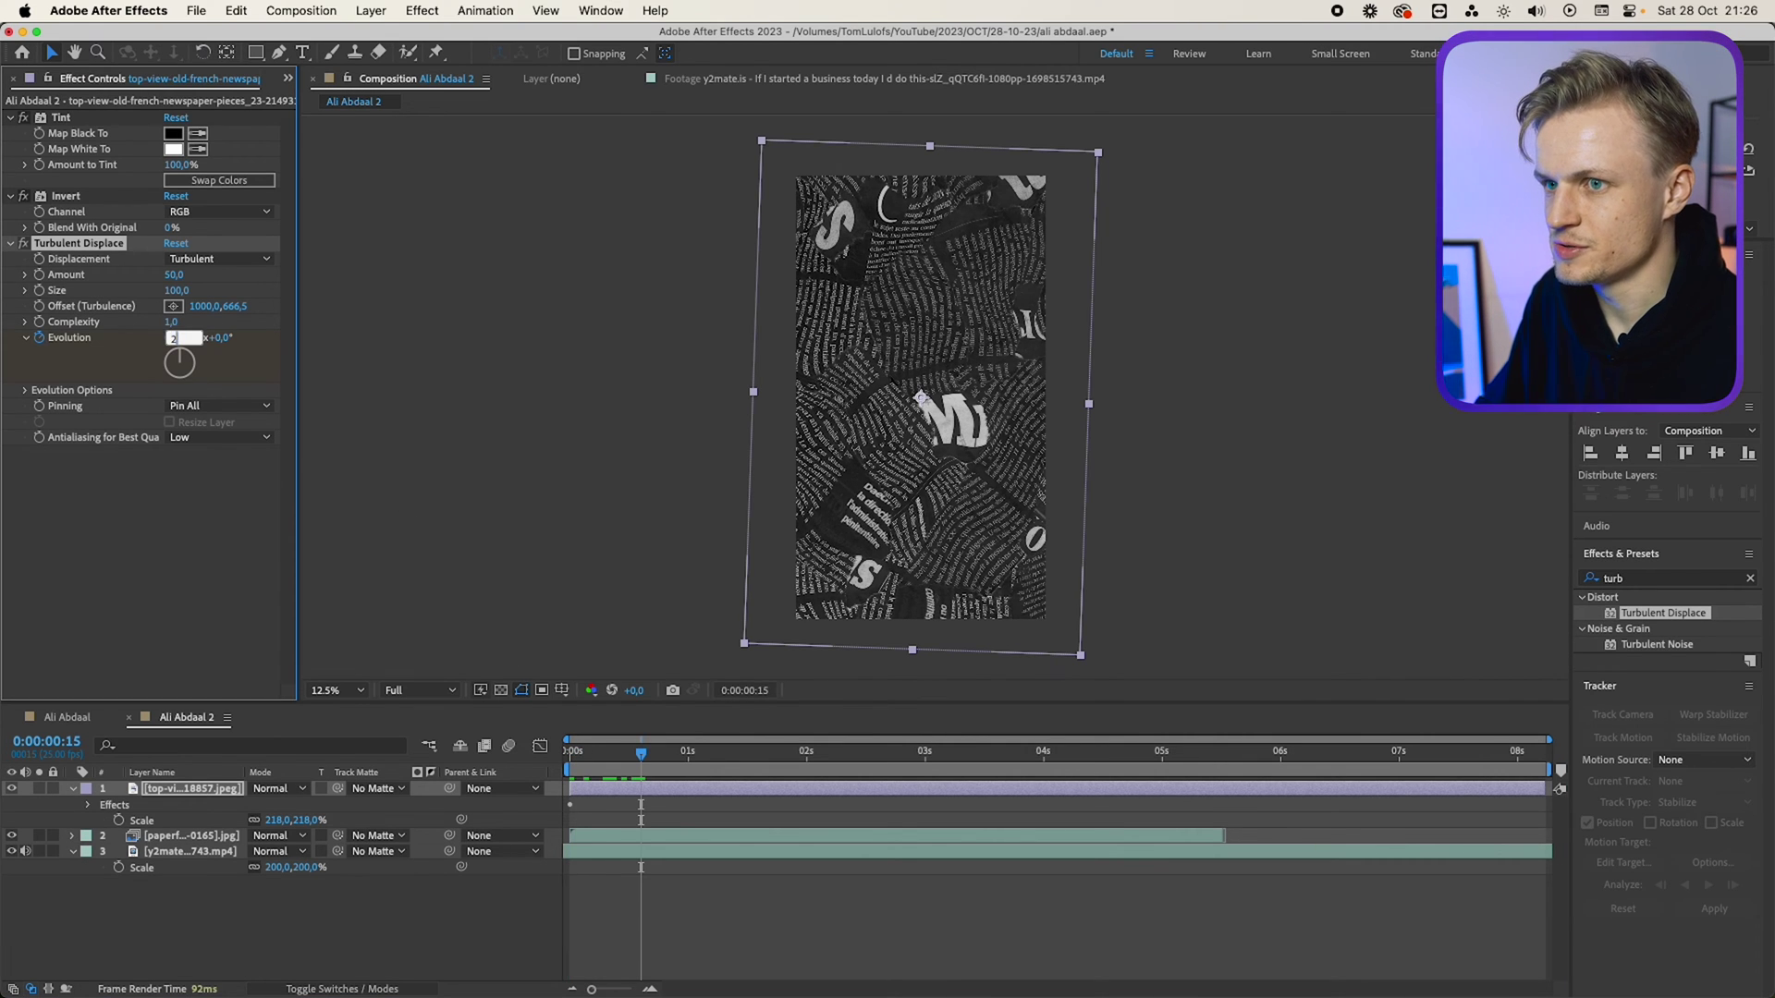
pyautogui.write('2')
pyautogui.click(561, 753)
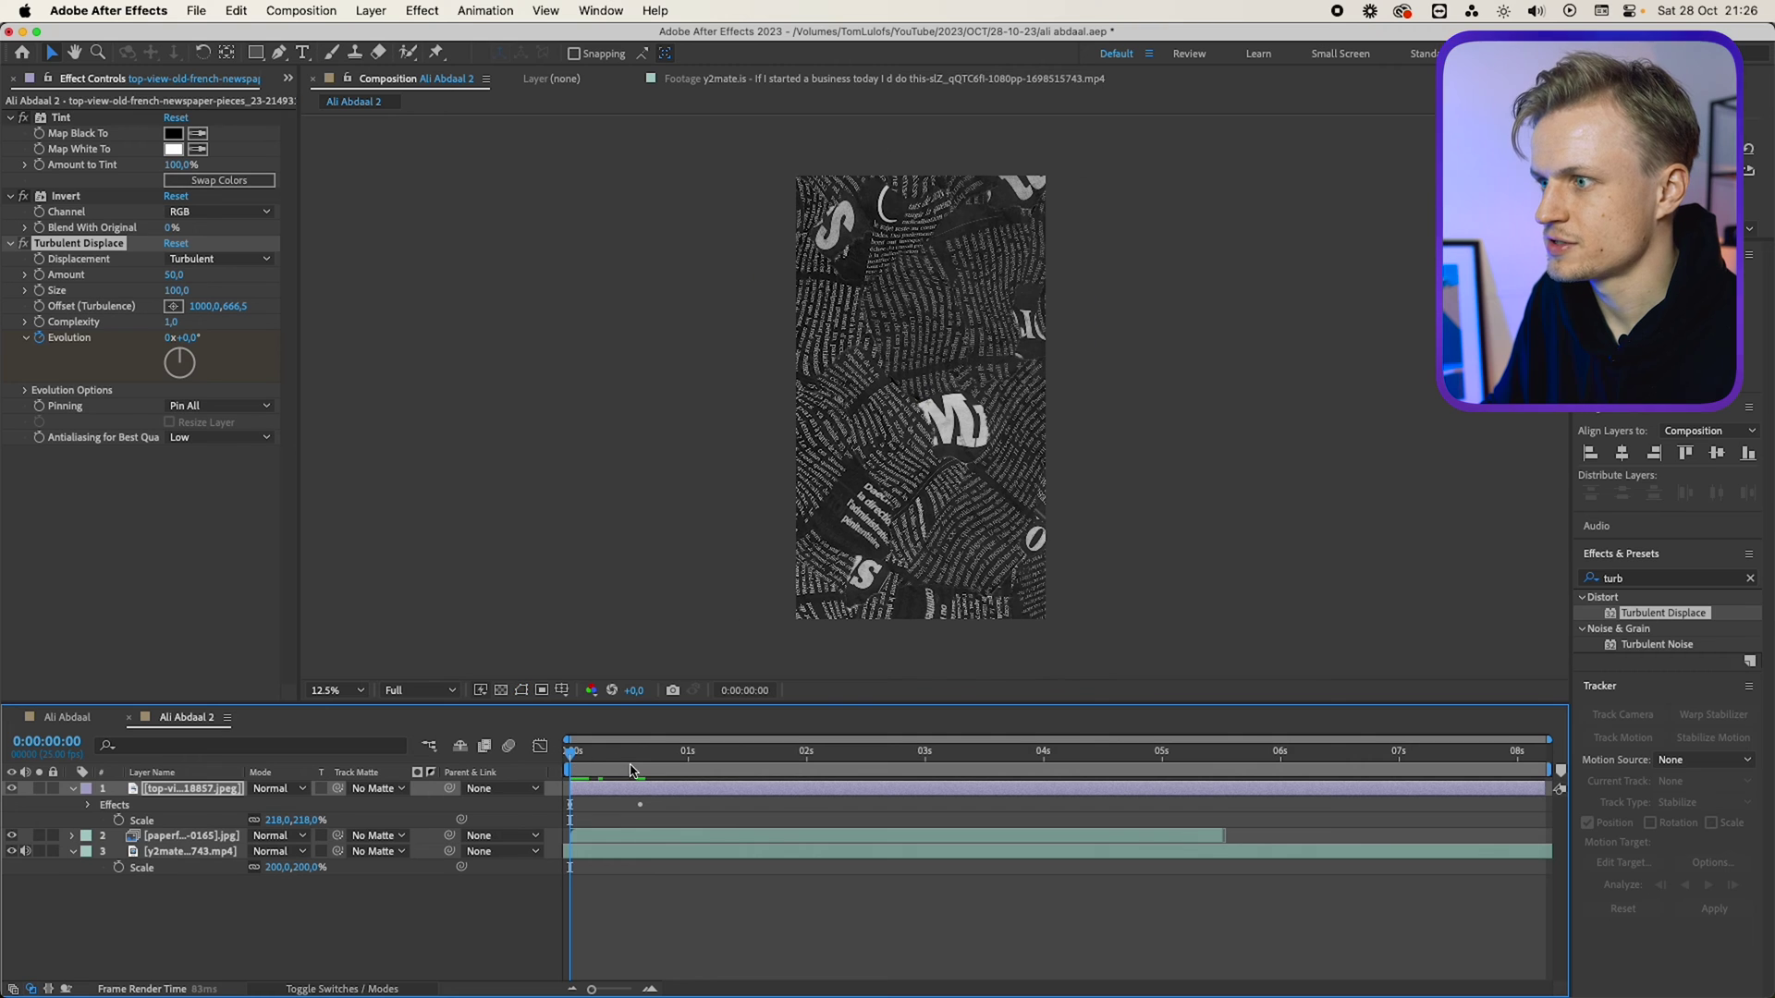
pyautogui.press('space')
pyautogui.press('space')
pyautogui.click(641, 764)
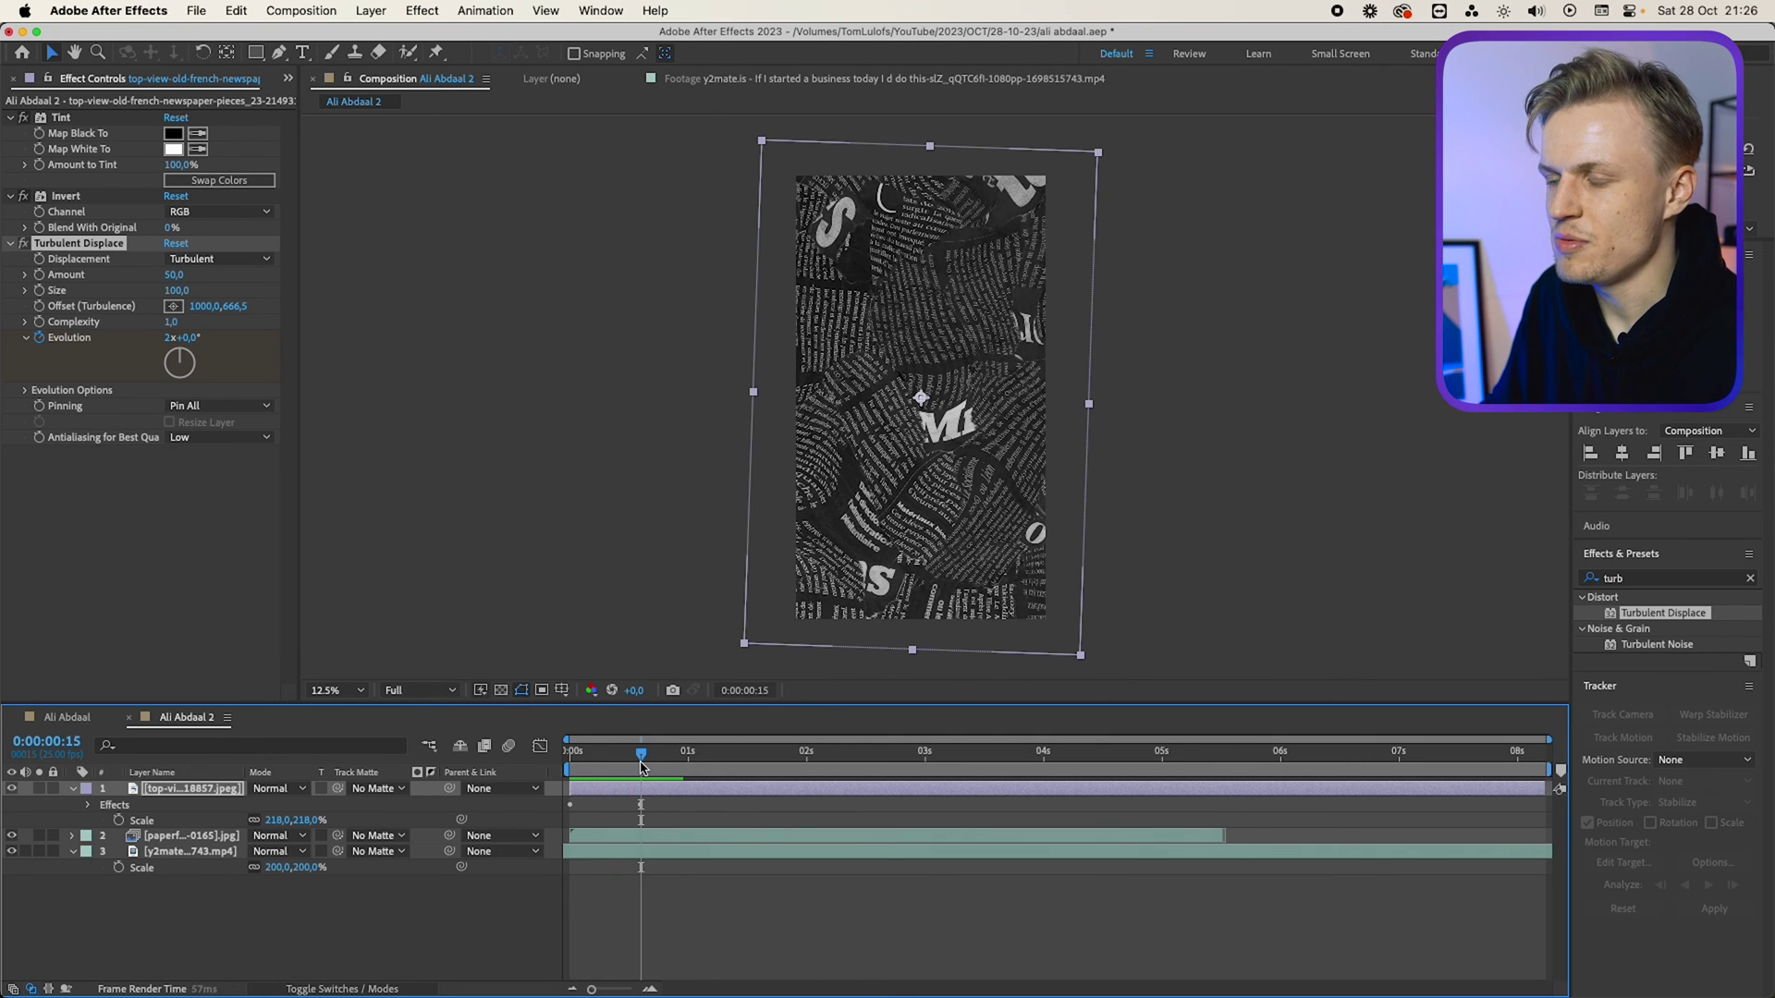
pyautogui.moveTo(625, 767); pyautogui.dragTo(551, 767)
# Apply Posterize Time to the newspaper layer with a frame rate of 5 and preview the choppy motion.
pyautogui.moveTo(1664, 578); pyautogui.dragTo(1129, 588)
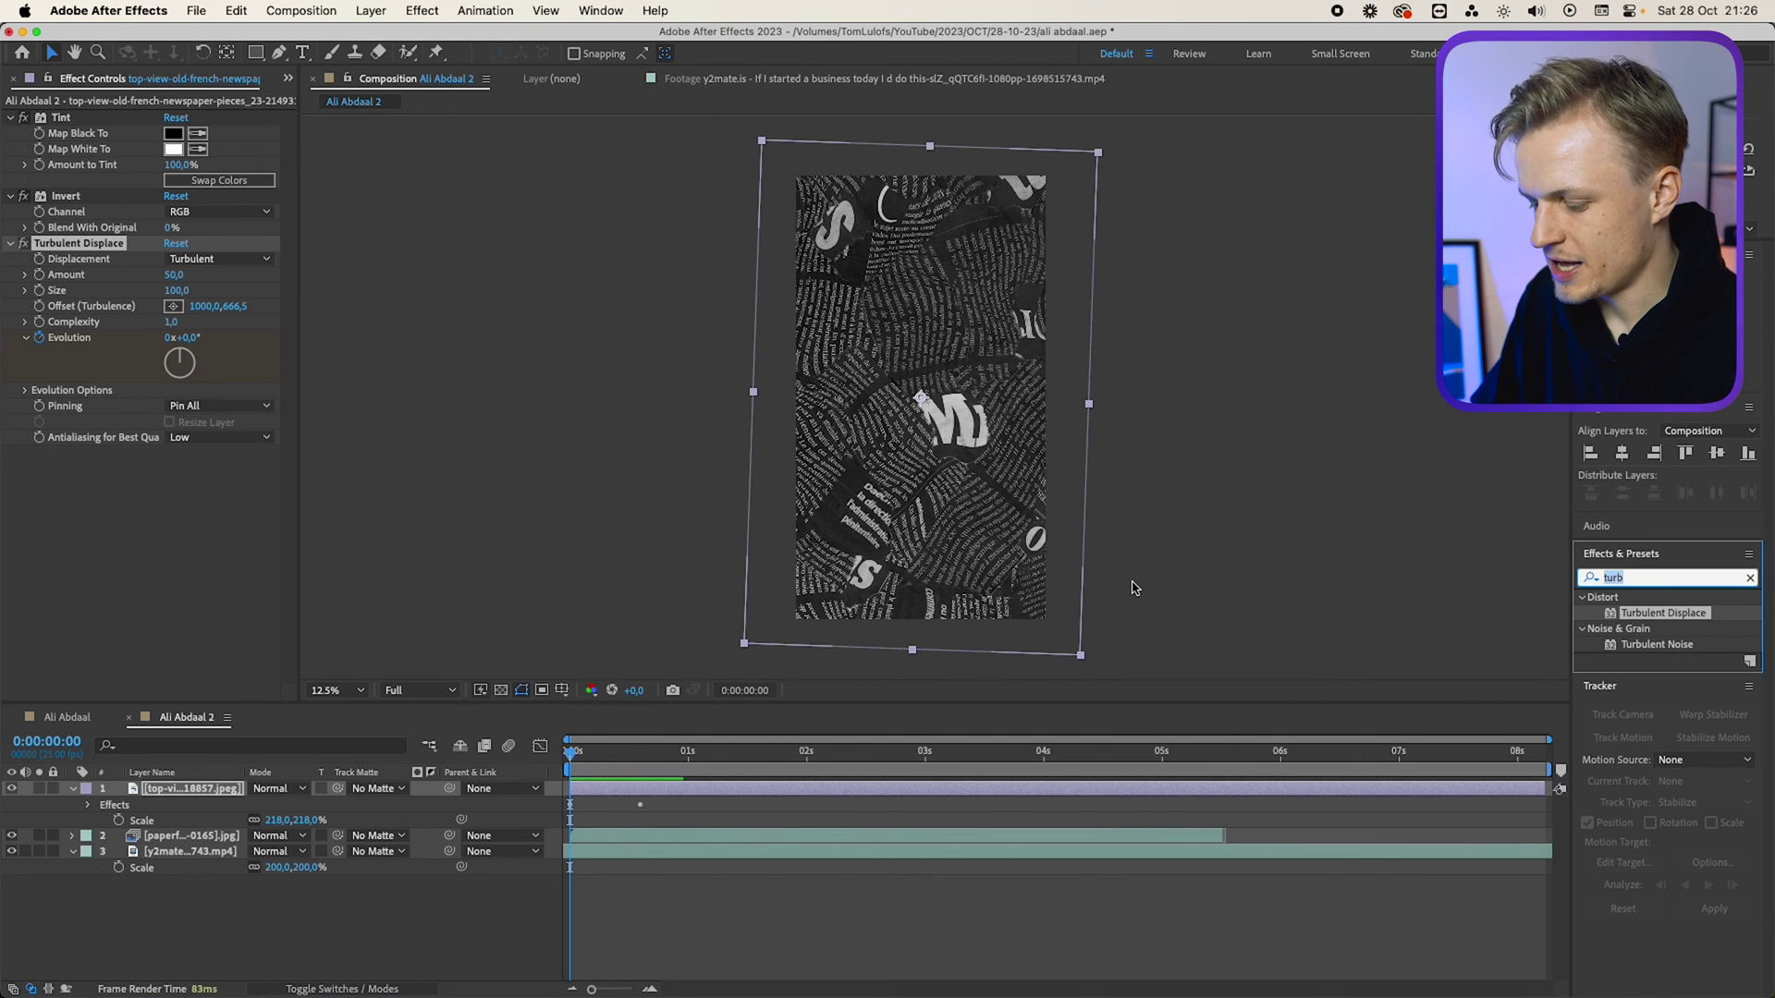
pyautogui.write('poste')
pyautogui.moveTo(1643, 644); pyautogui.dragTo(173, 475)
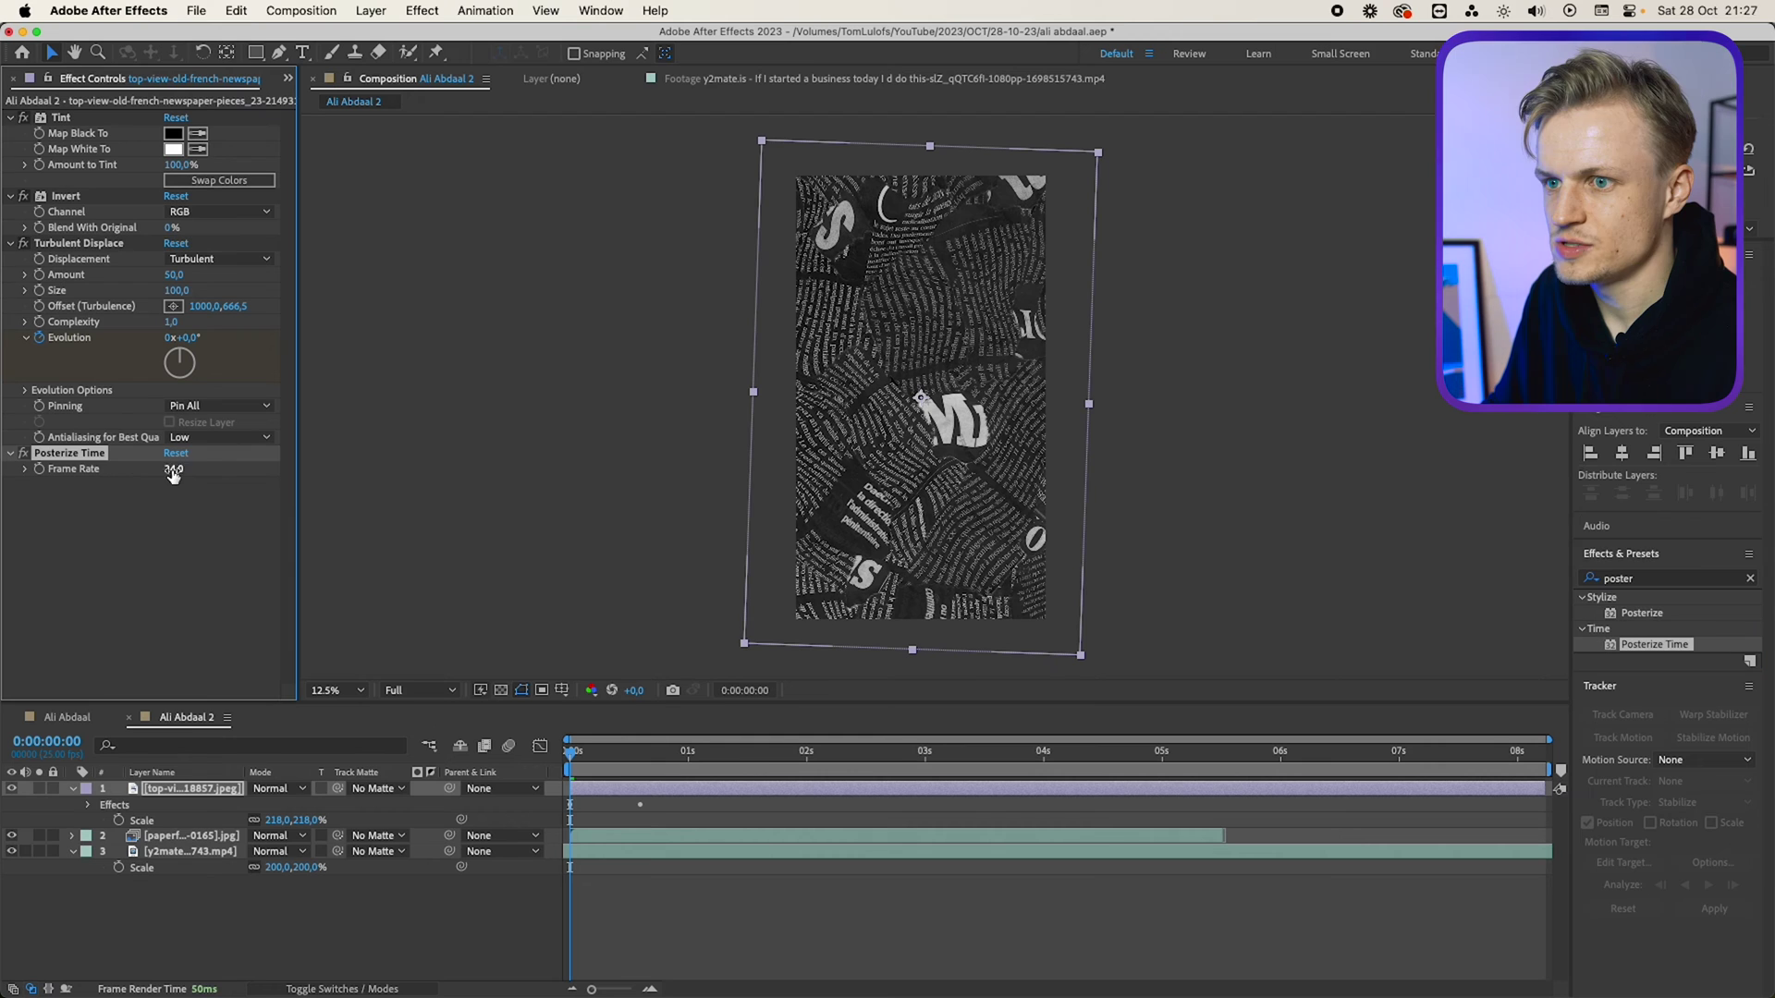
pyautogui.press('space')
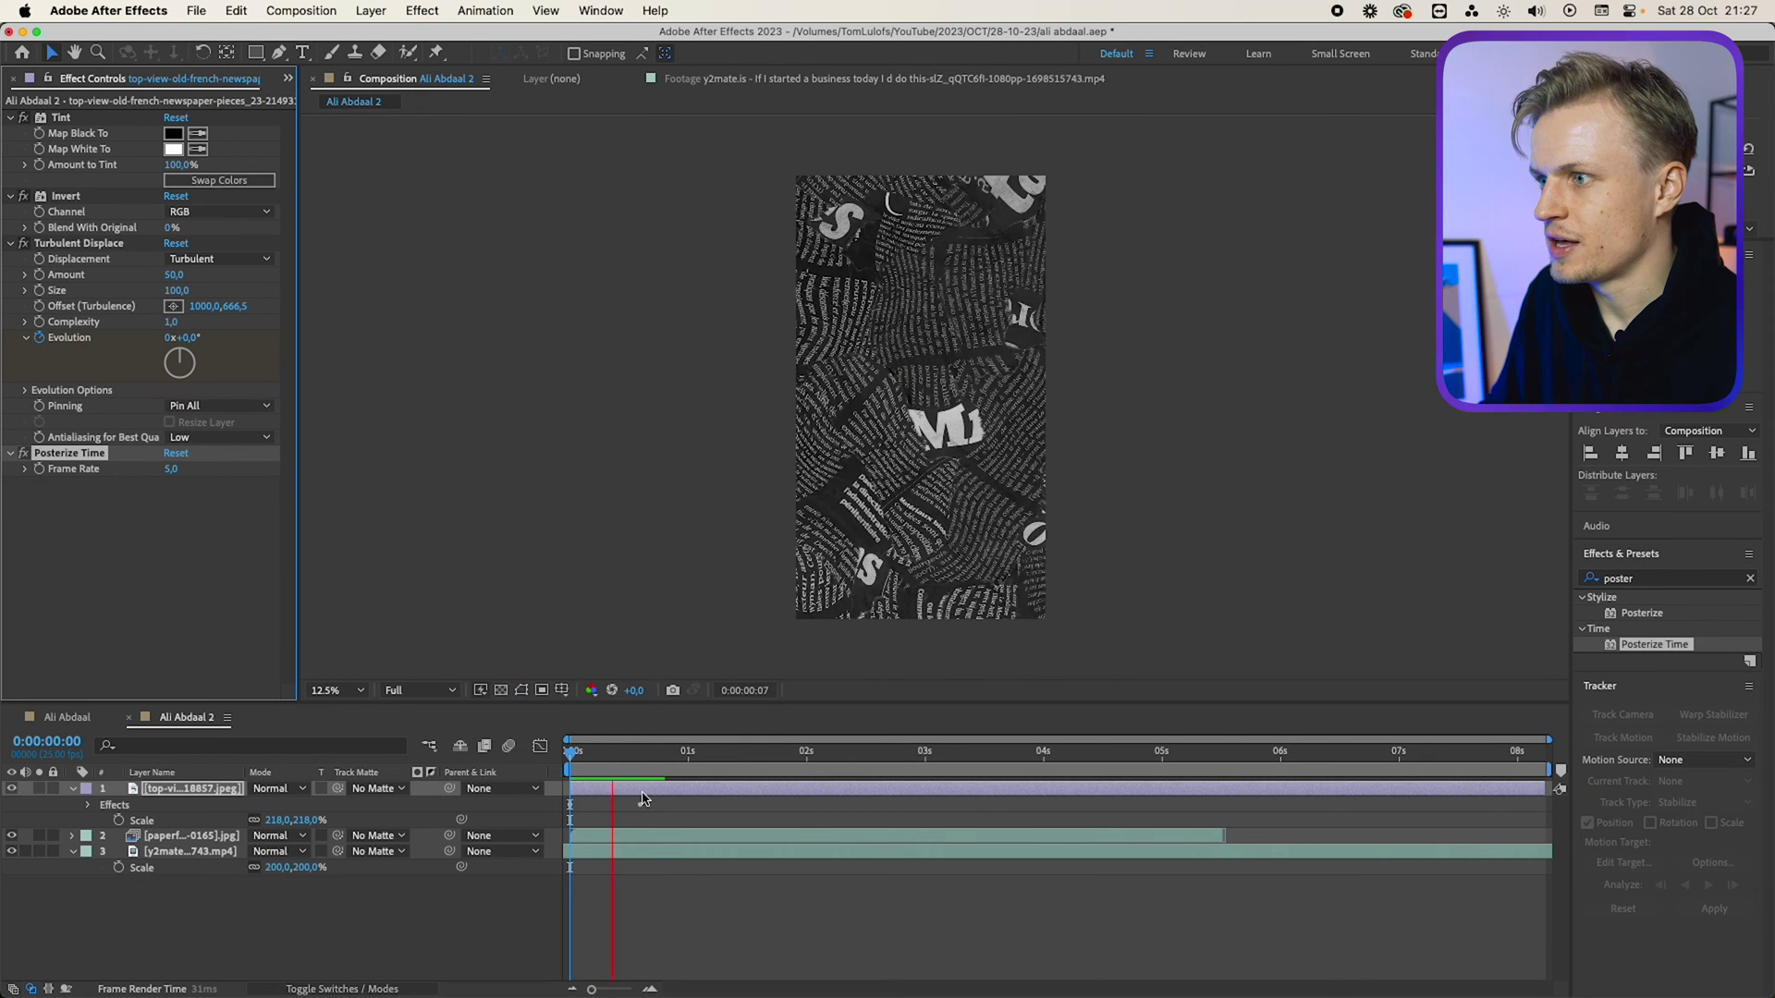
pyautogui.press('space')
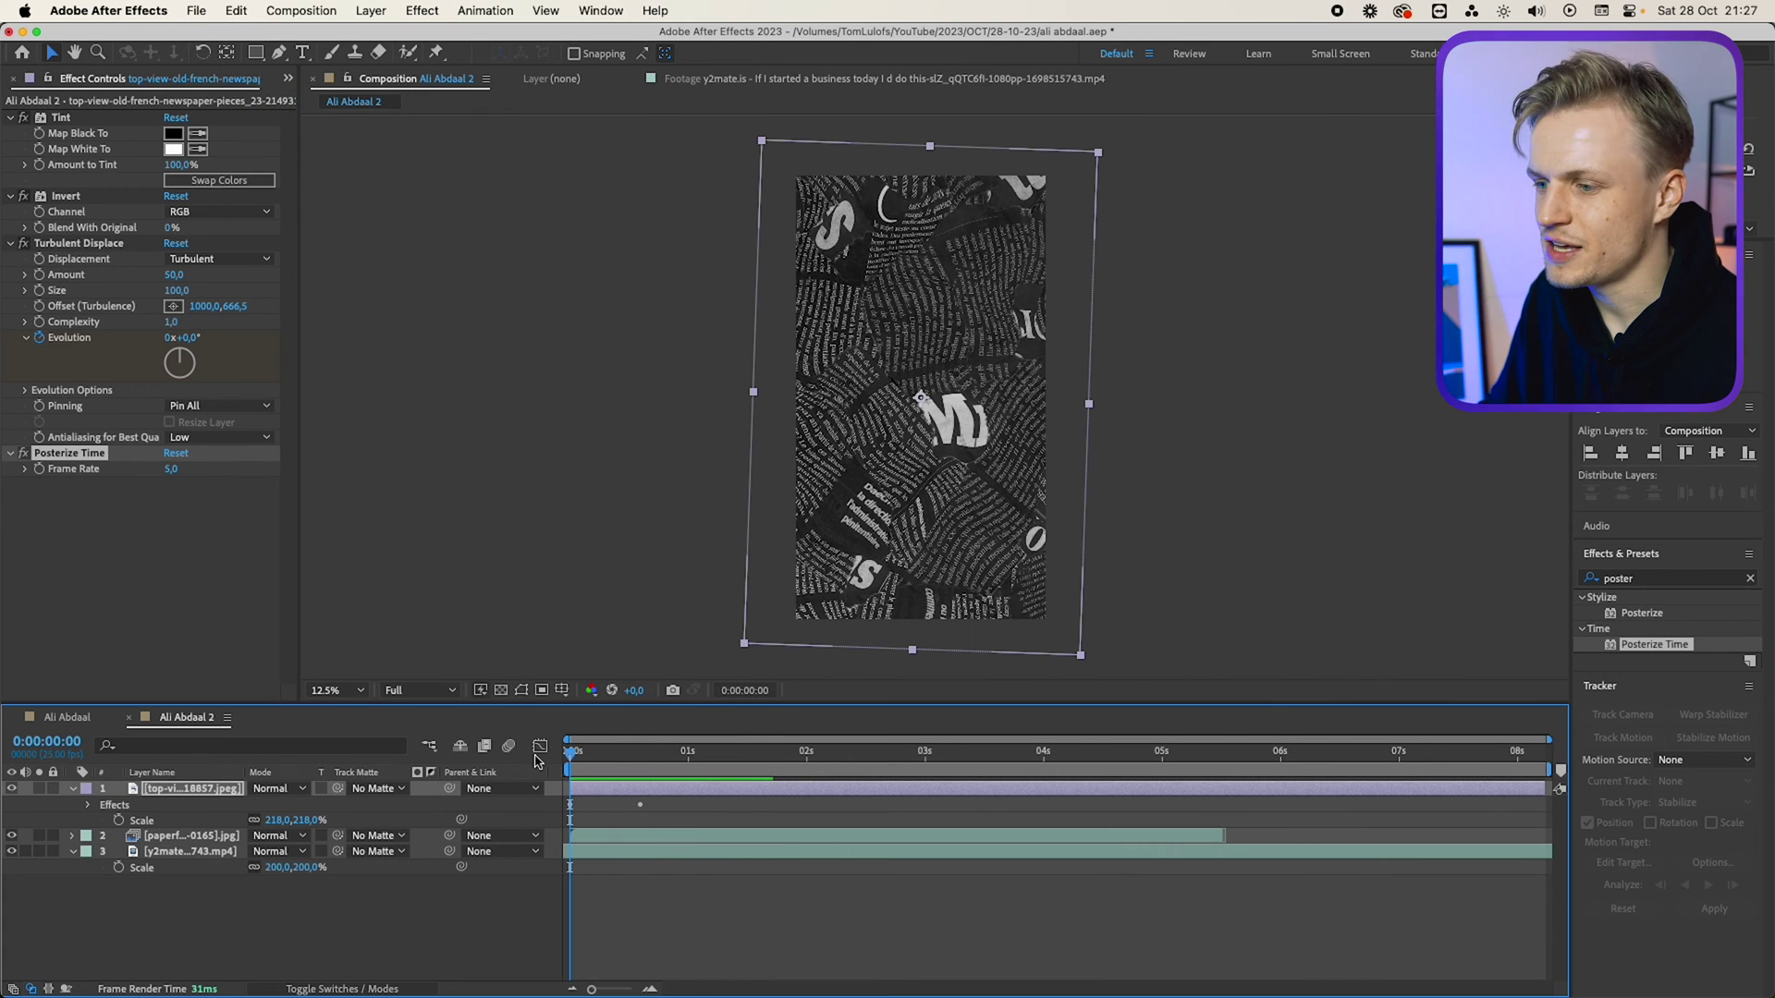
# Move the paperfold layer above the newspaper layer, then rotate it diagonally and scale it to 243% to overfill the frame.
pyautogui.moveTo(166, 836); pyautogui.dragTo(167, 787)
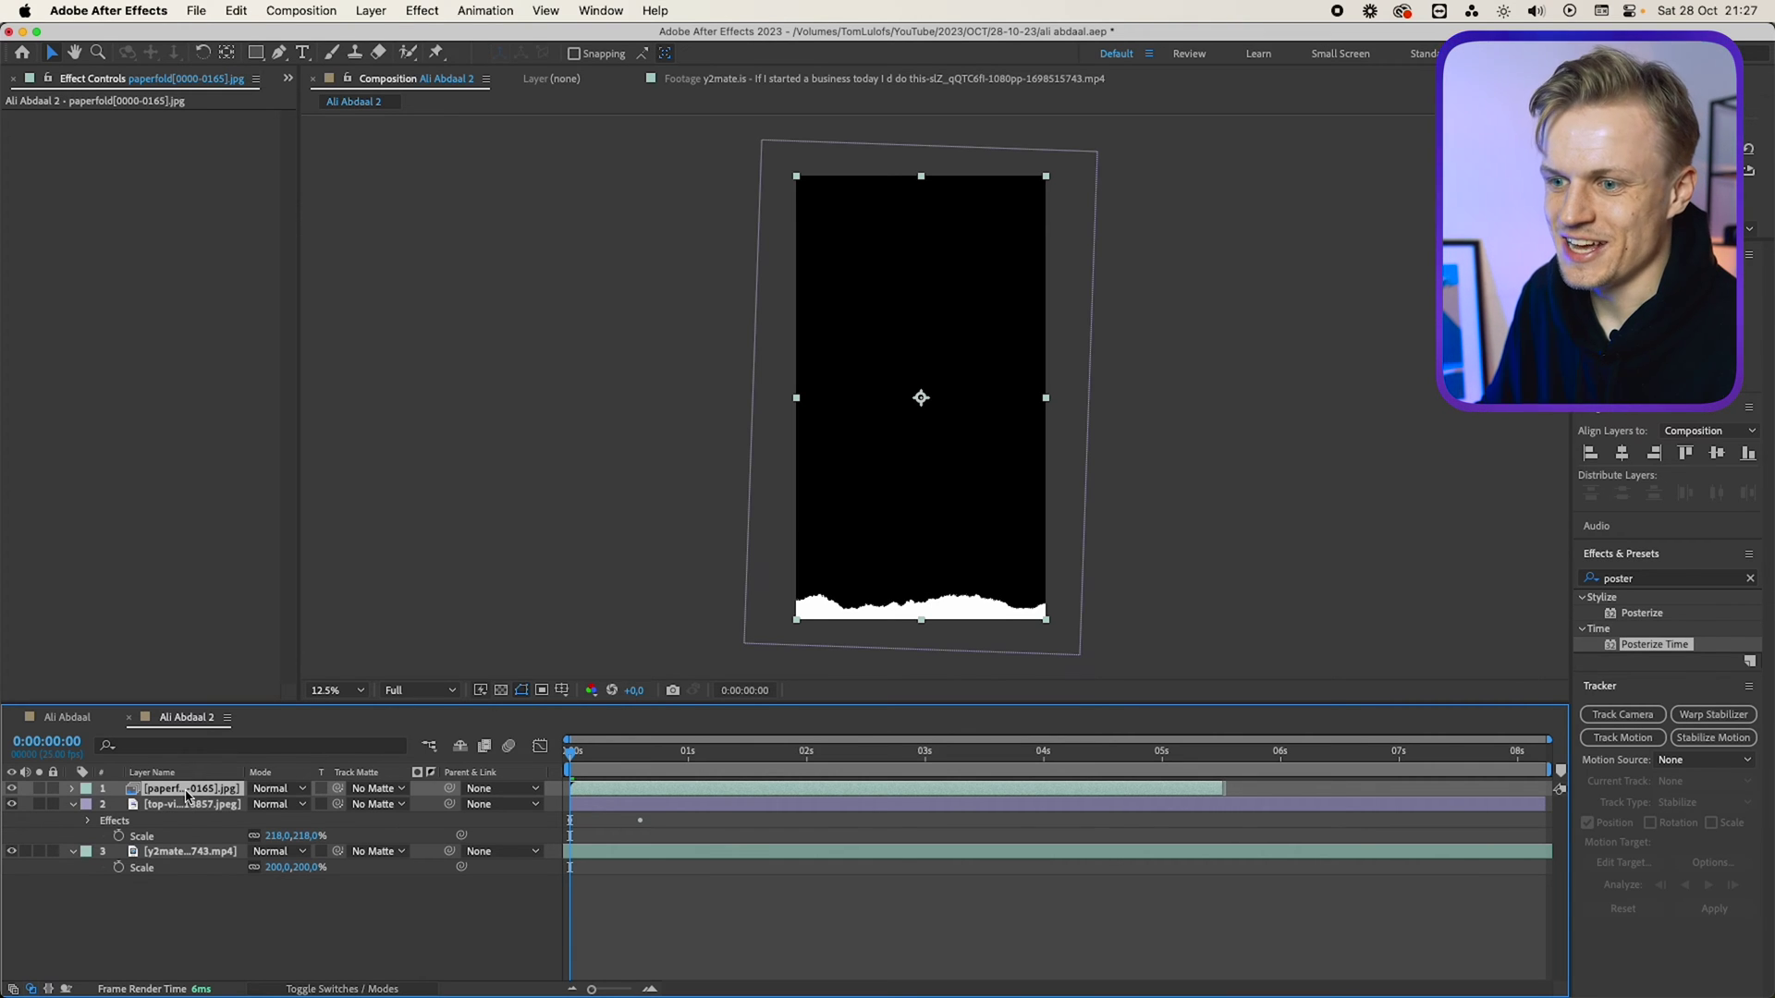
pyautogui.press('r')
pyautogui.moveTo(274, 804); pyautogui.dragTo(148, 822)
pyautogui.press('s')
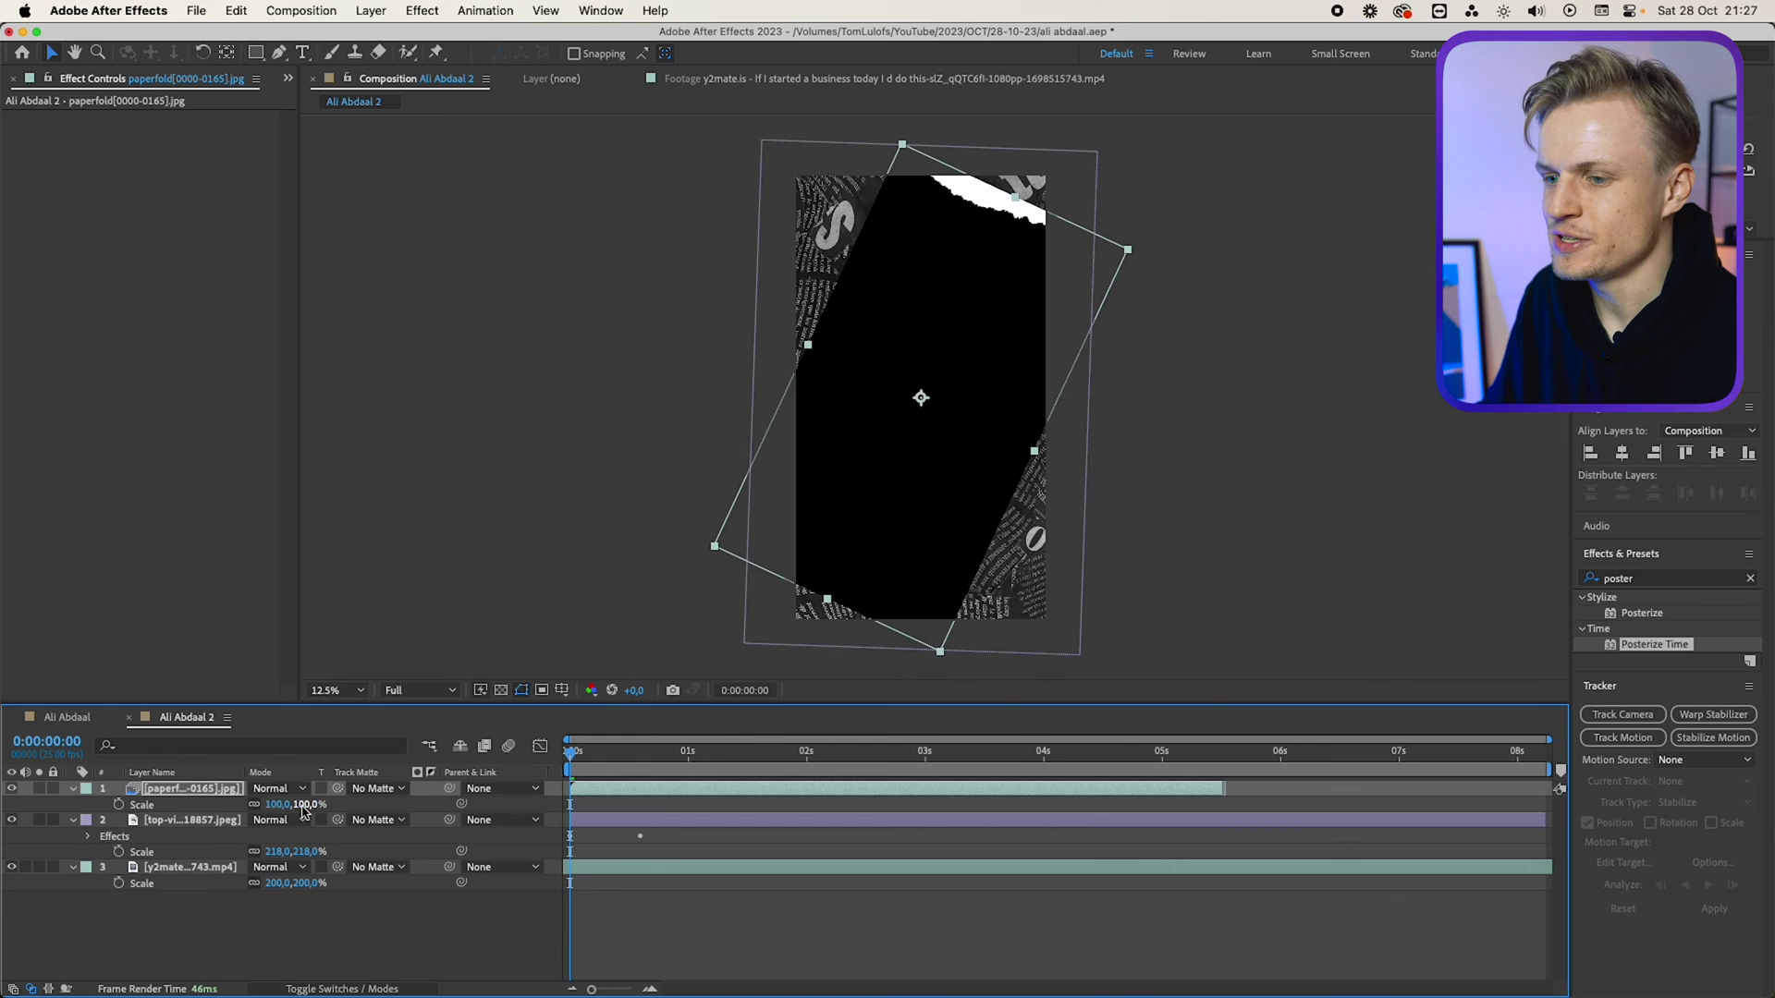
pyautogui.moveTo(305, 812); pyautogui.dragTo(1076, 377)
# Set the paperfold layer as the newspaper layer's track matte, switch it to Luma Matte and preview the paper transition.
pyautogui.click(374, 820)
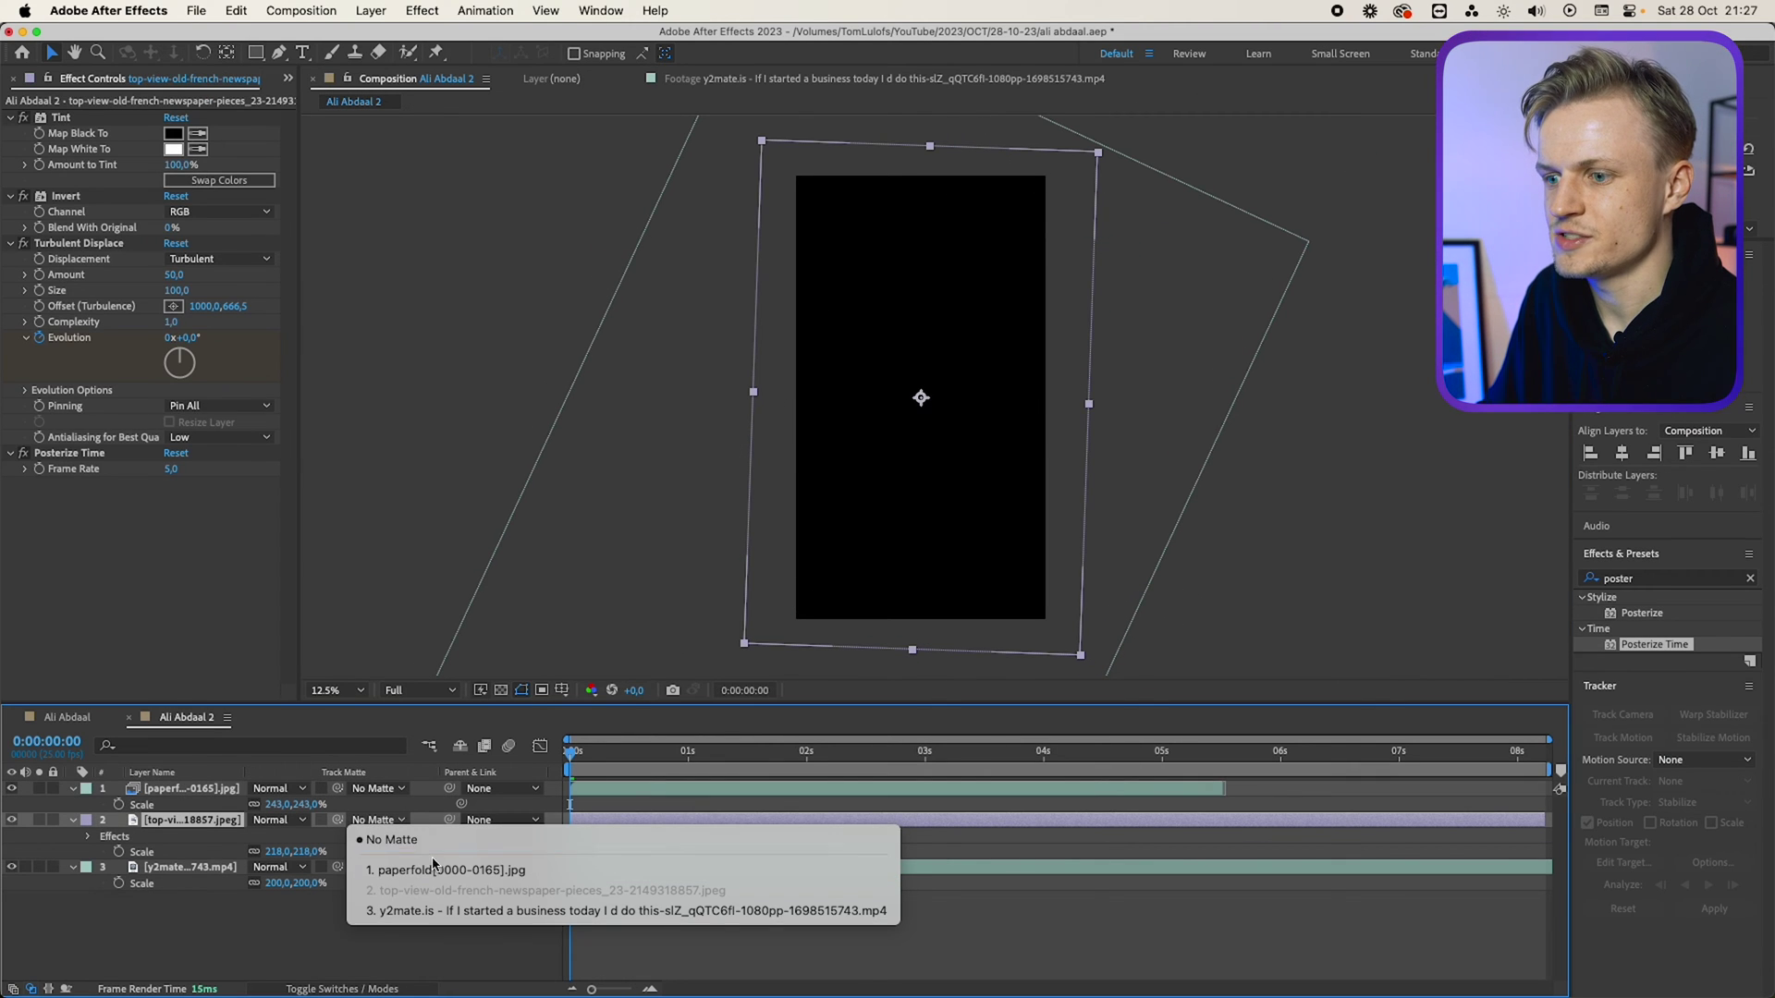
pyautogui.click(330, 777)
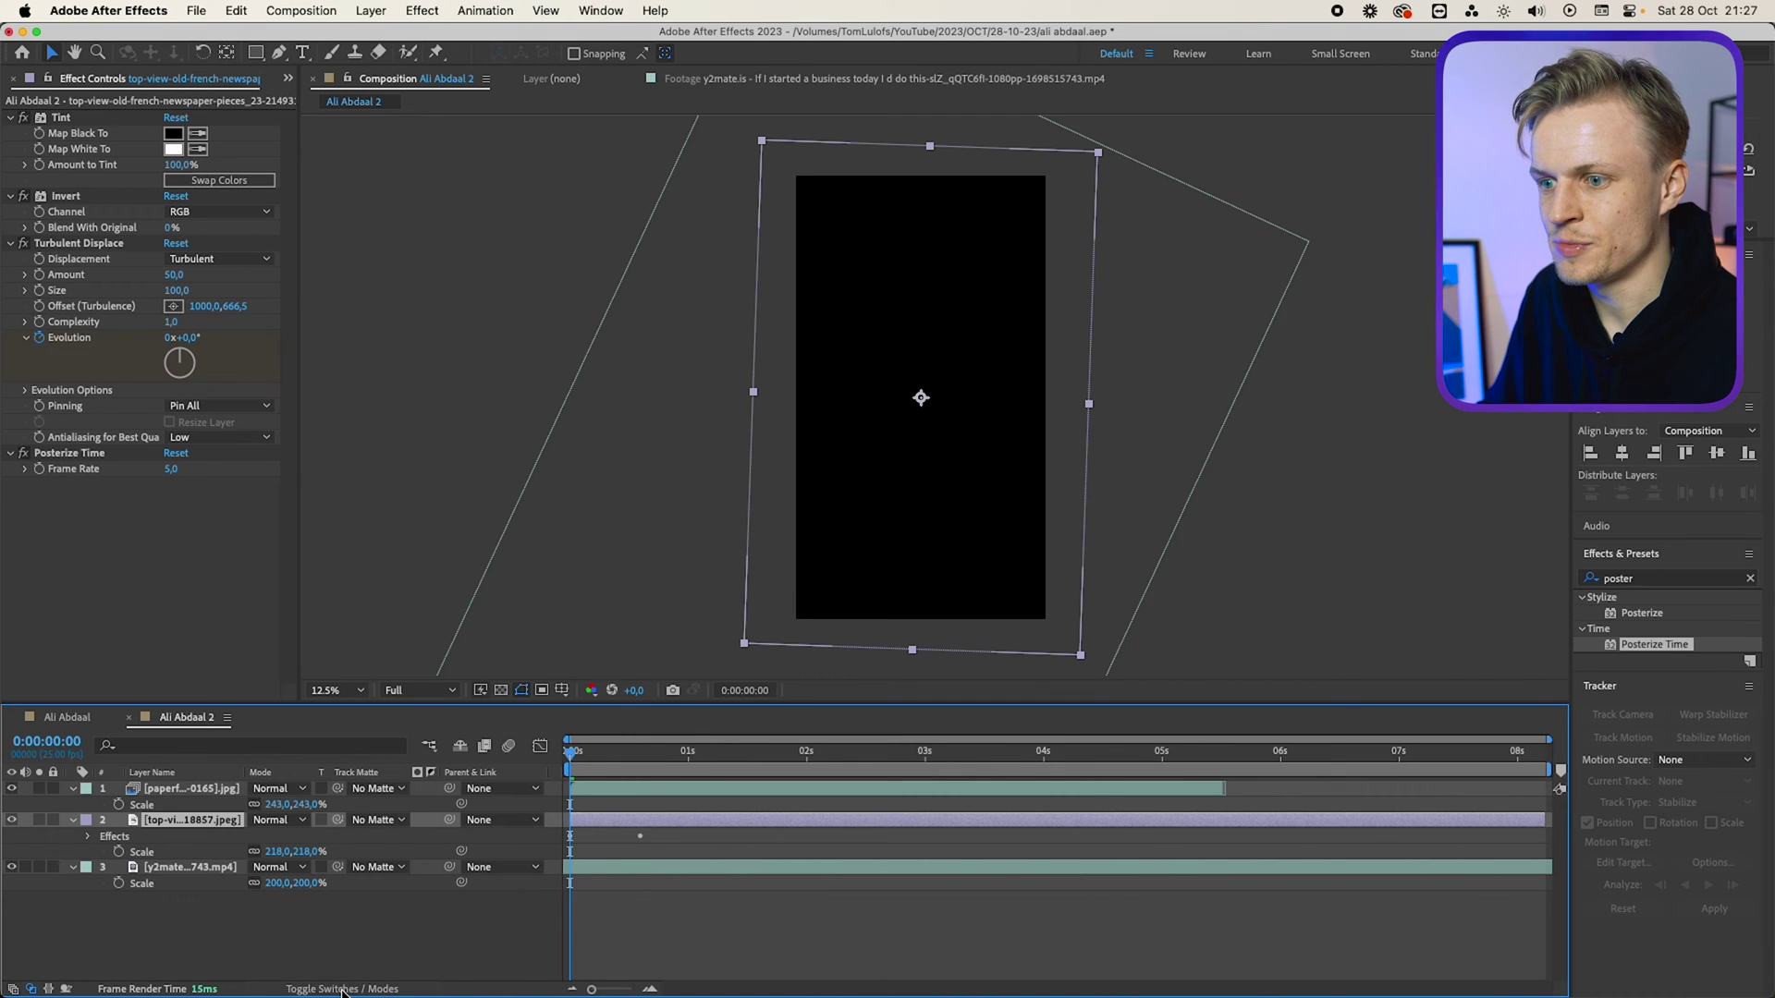
pyautogui.click(379, 821)
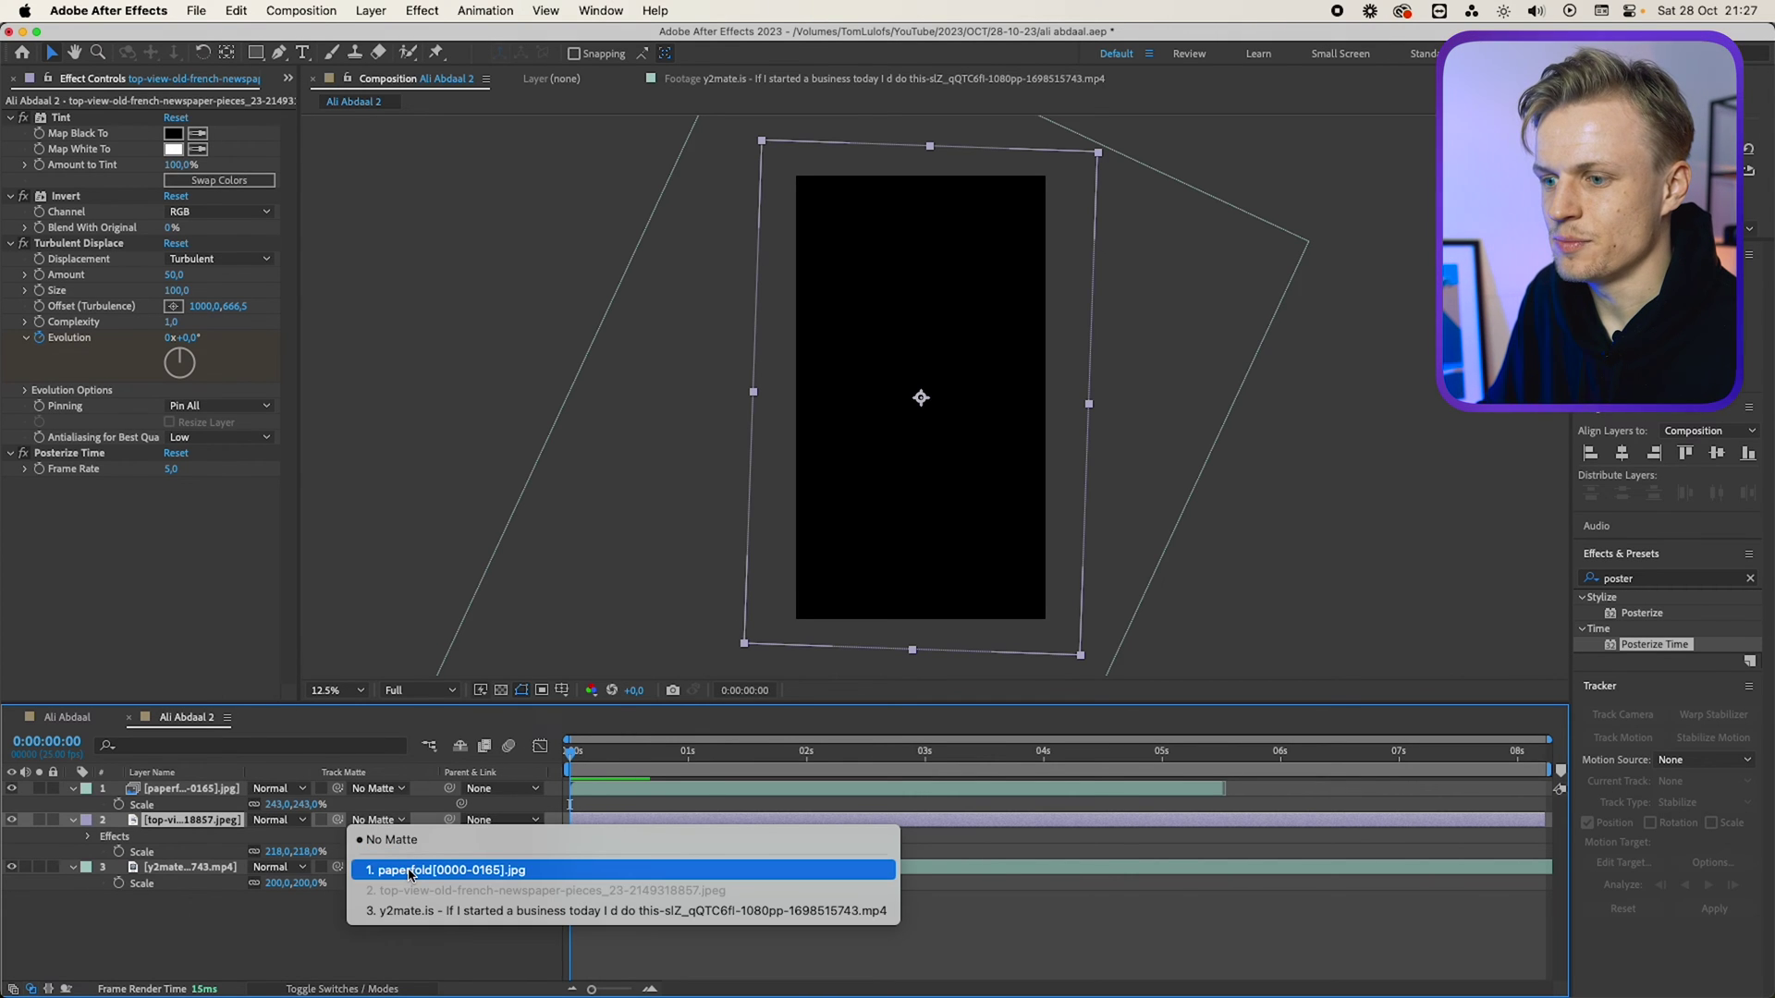
pyautogui.click(409, 872)
pyautogui.click(12, 790)
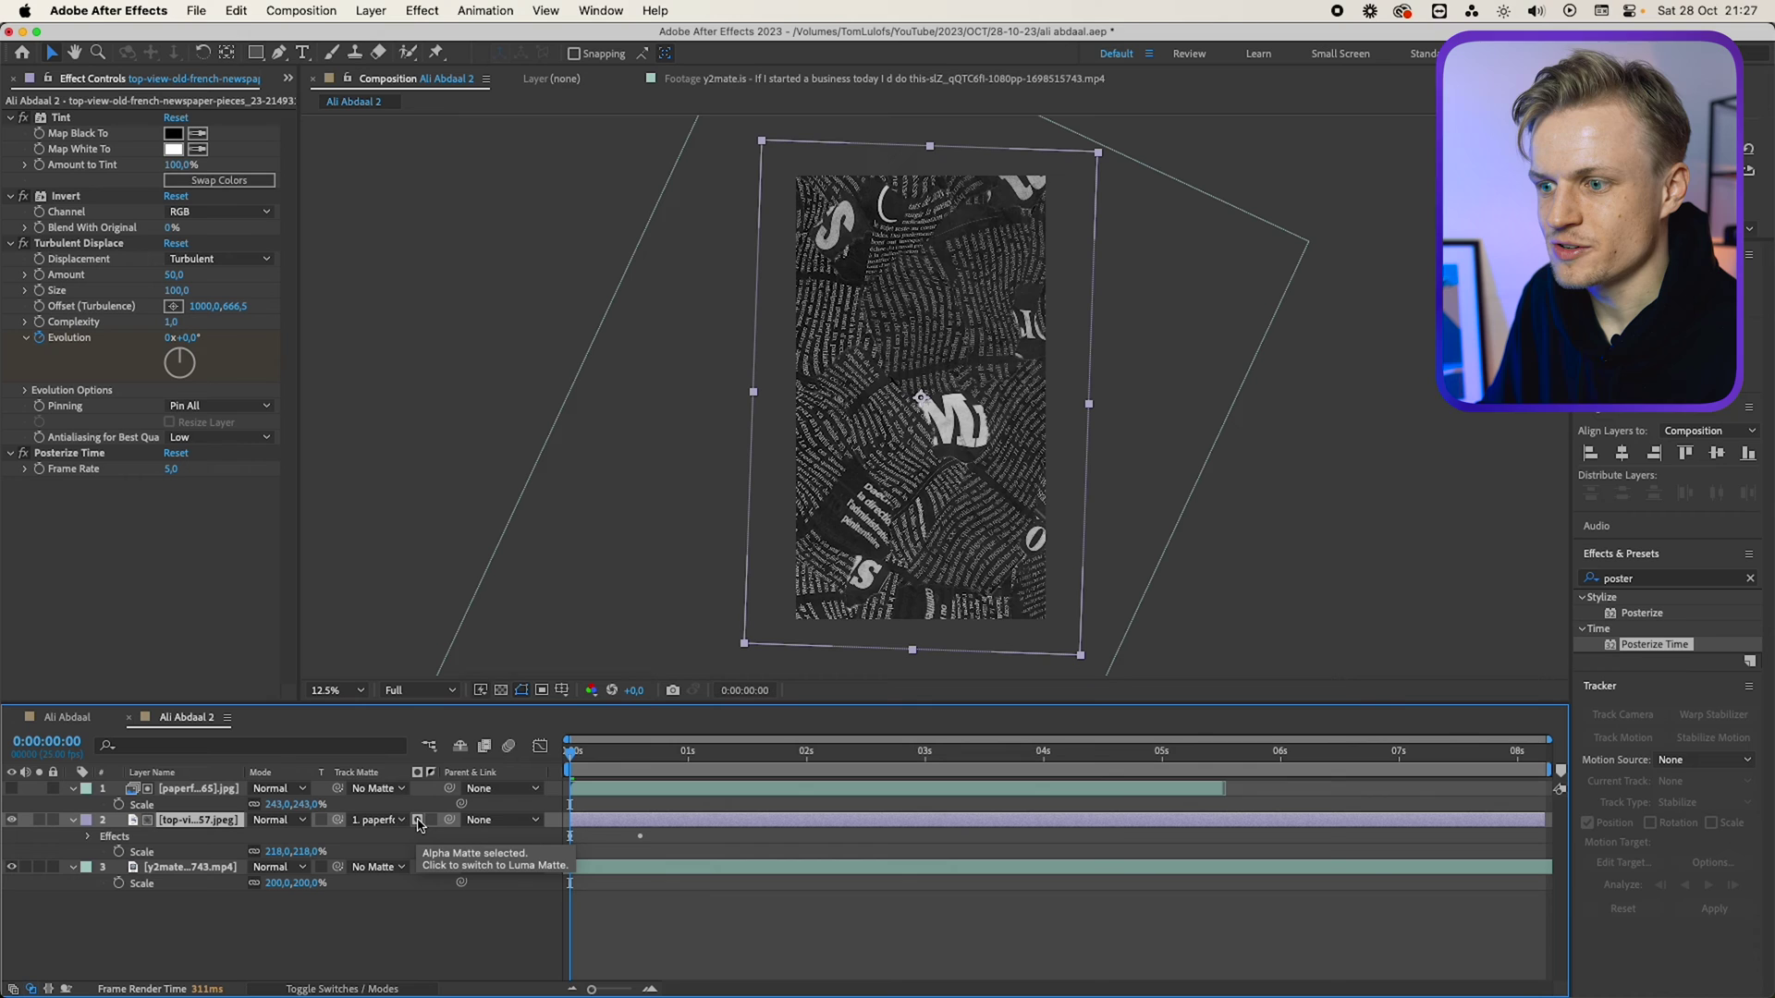
pyautogui.click(418, 822)
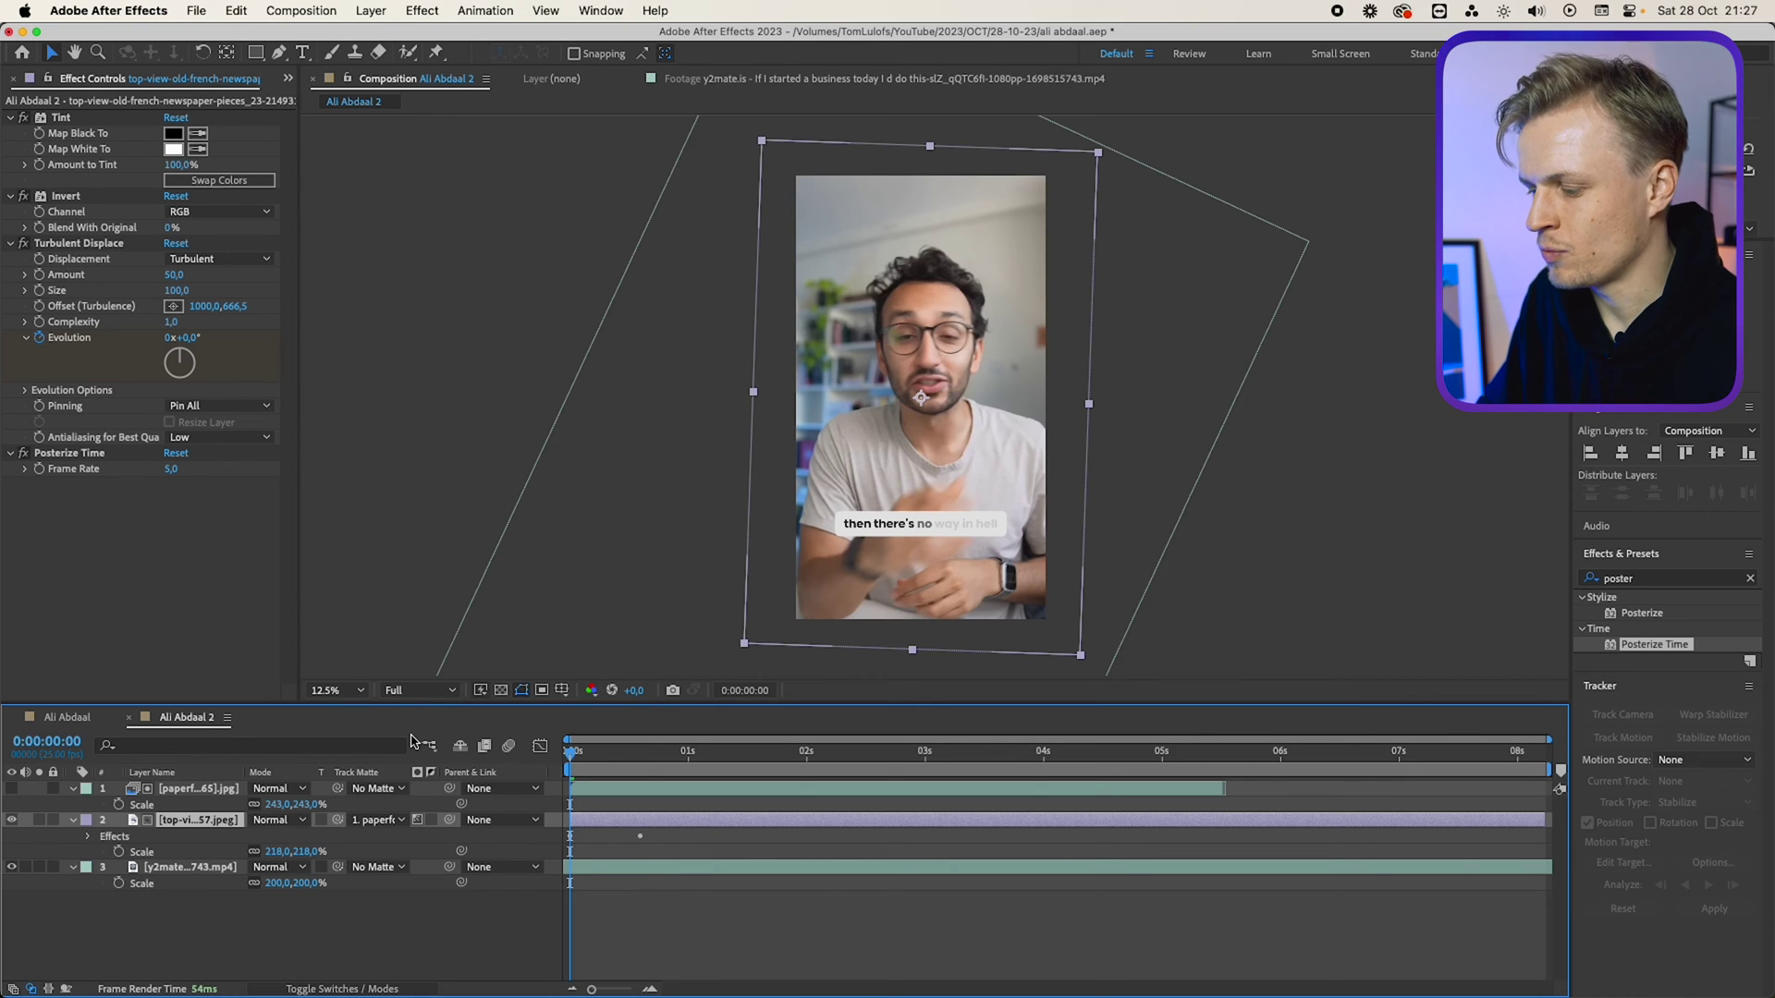
pyautogui.press('space')
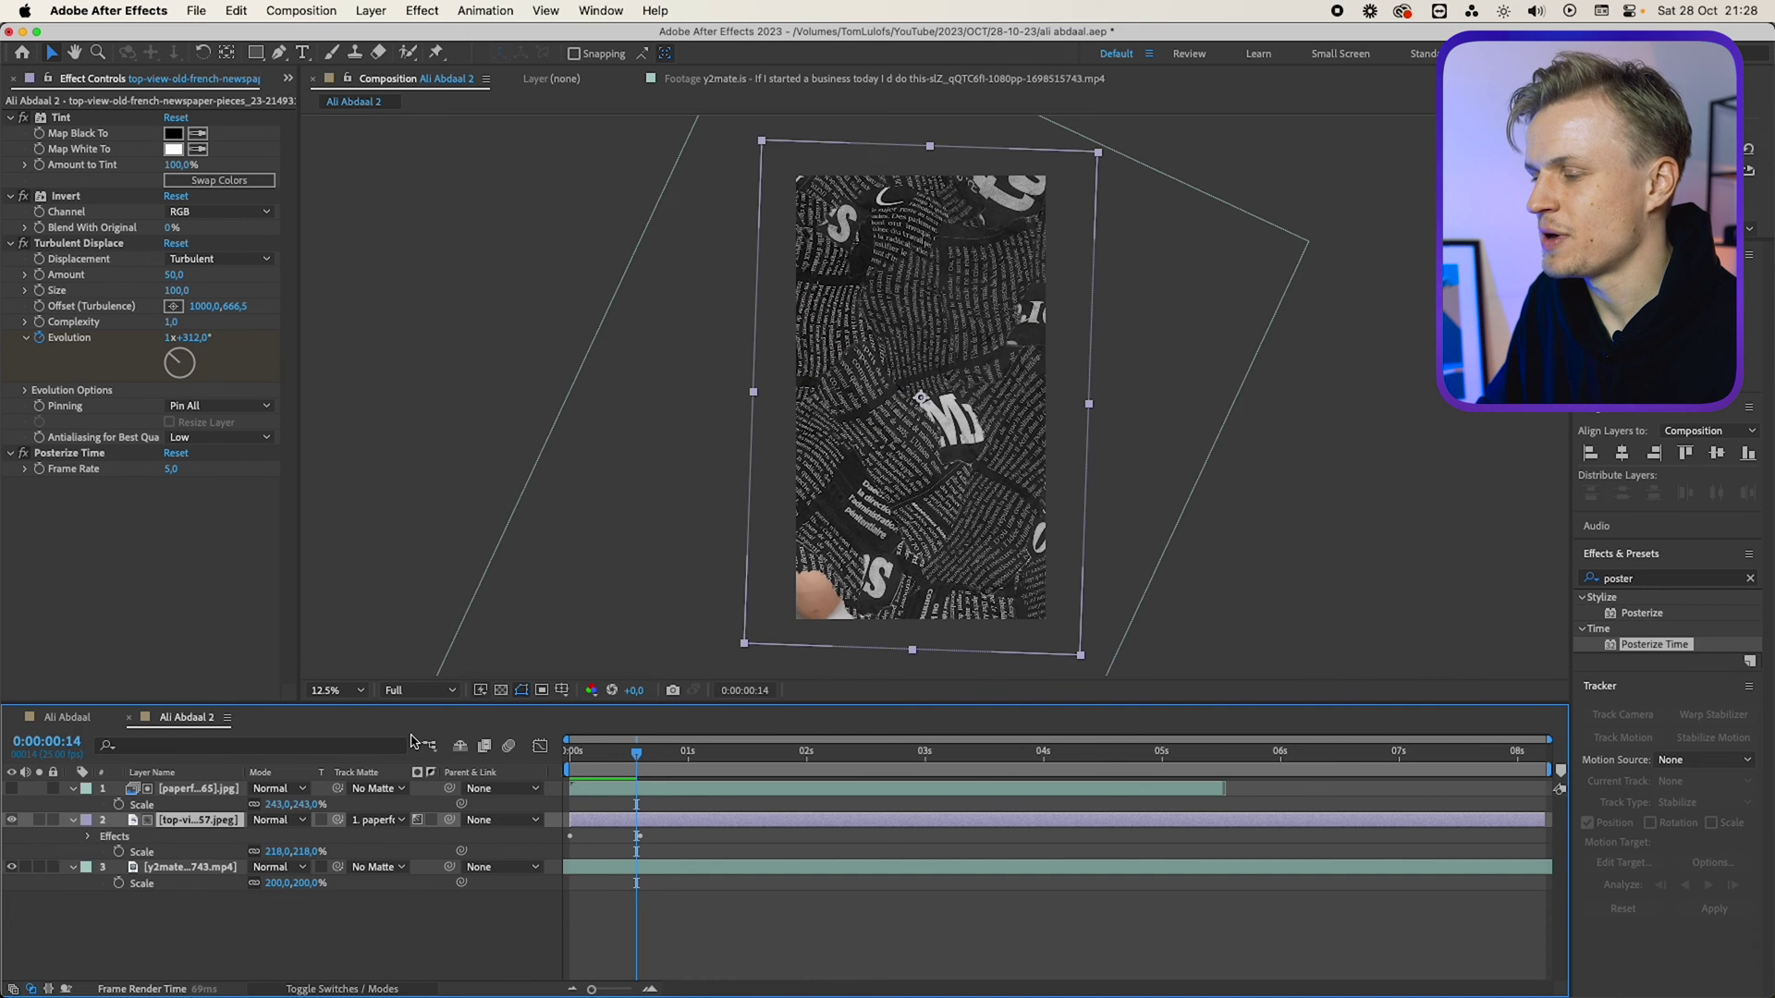
pyautogui.press('space')
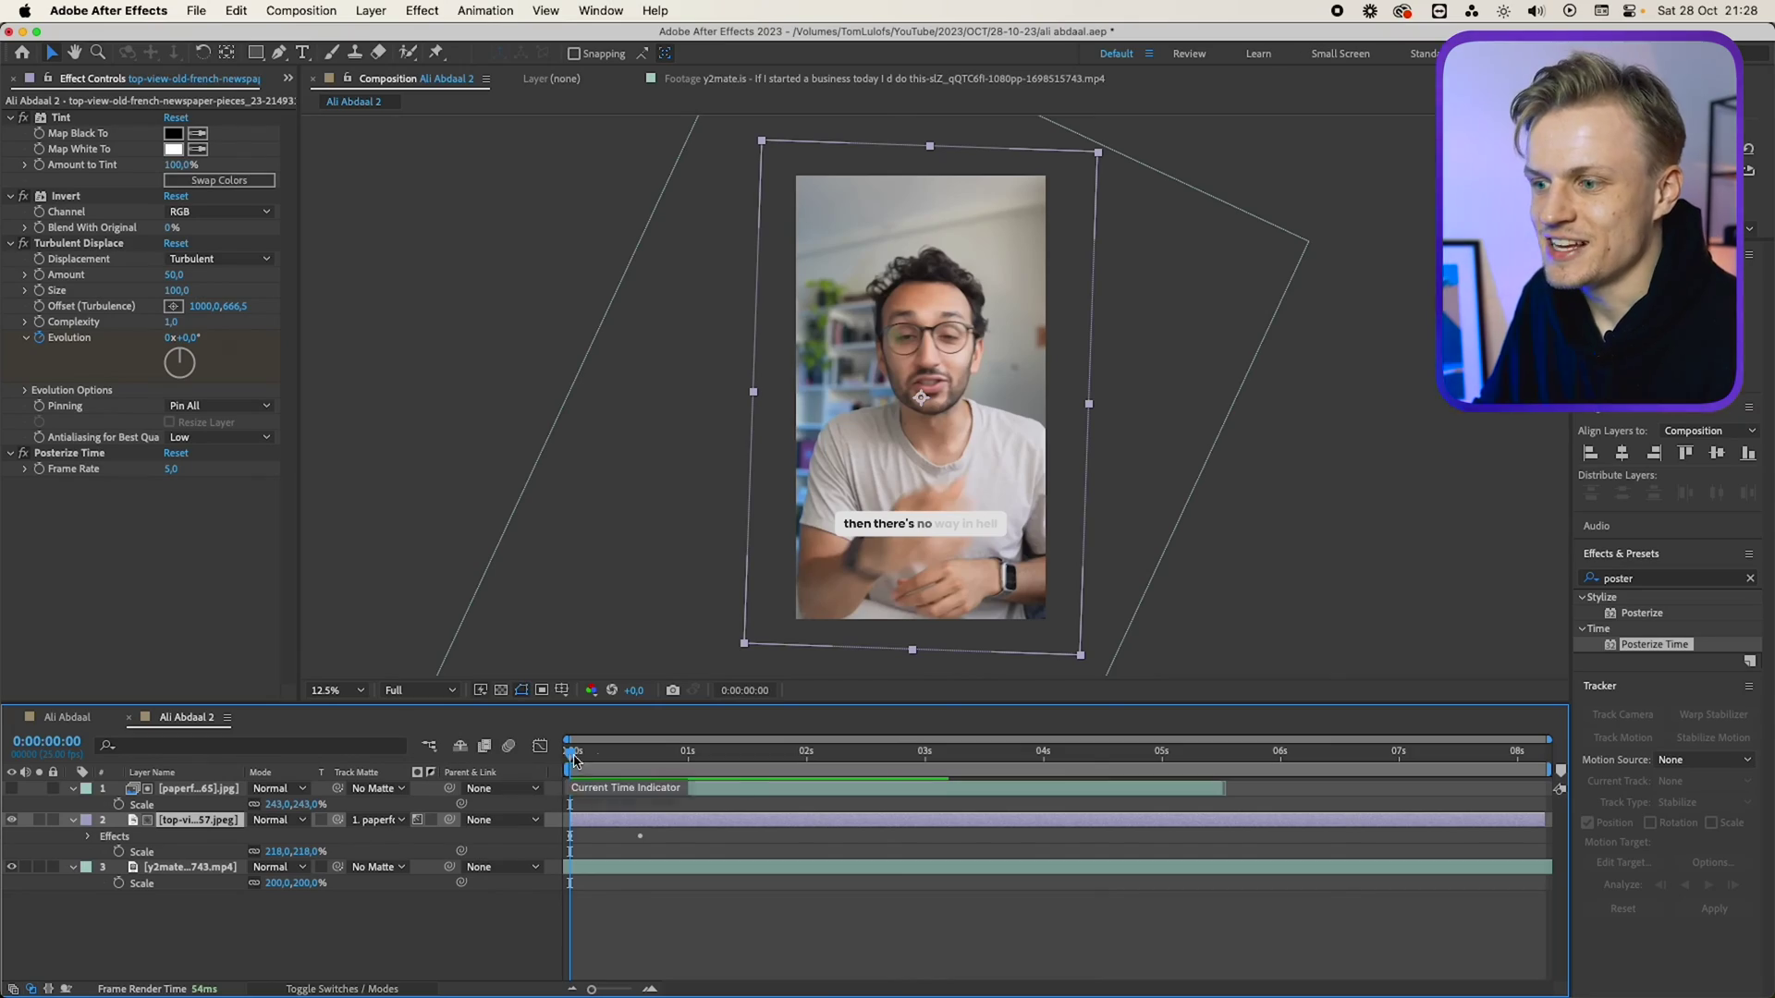
# Add the masked cutout of the speaker's face as the top layer and position it over the newspaper background.
pyautogui.click(731, 772)
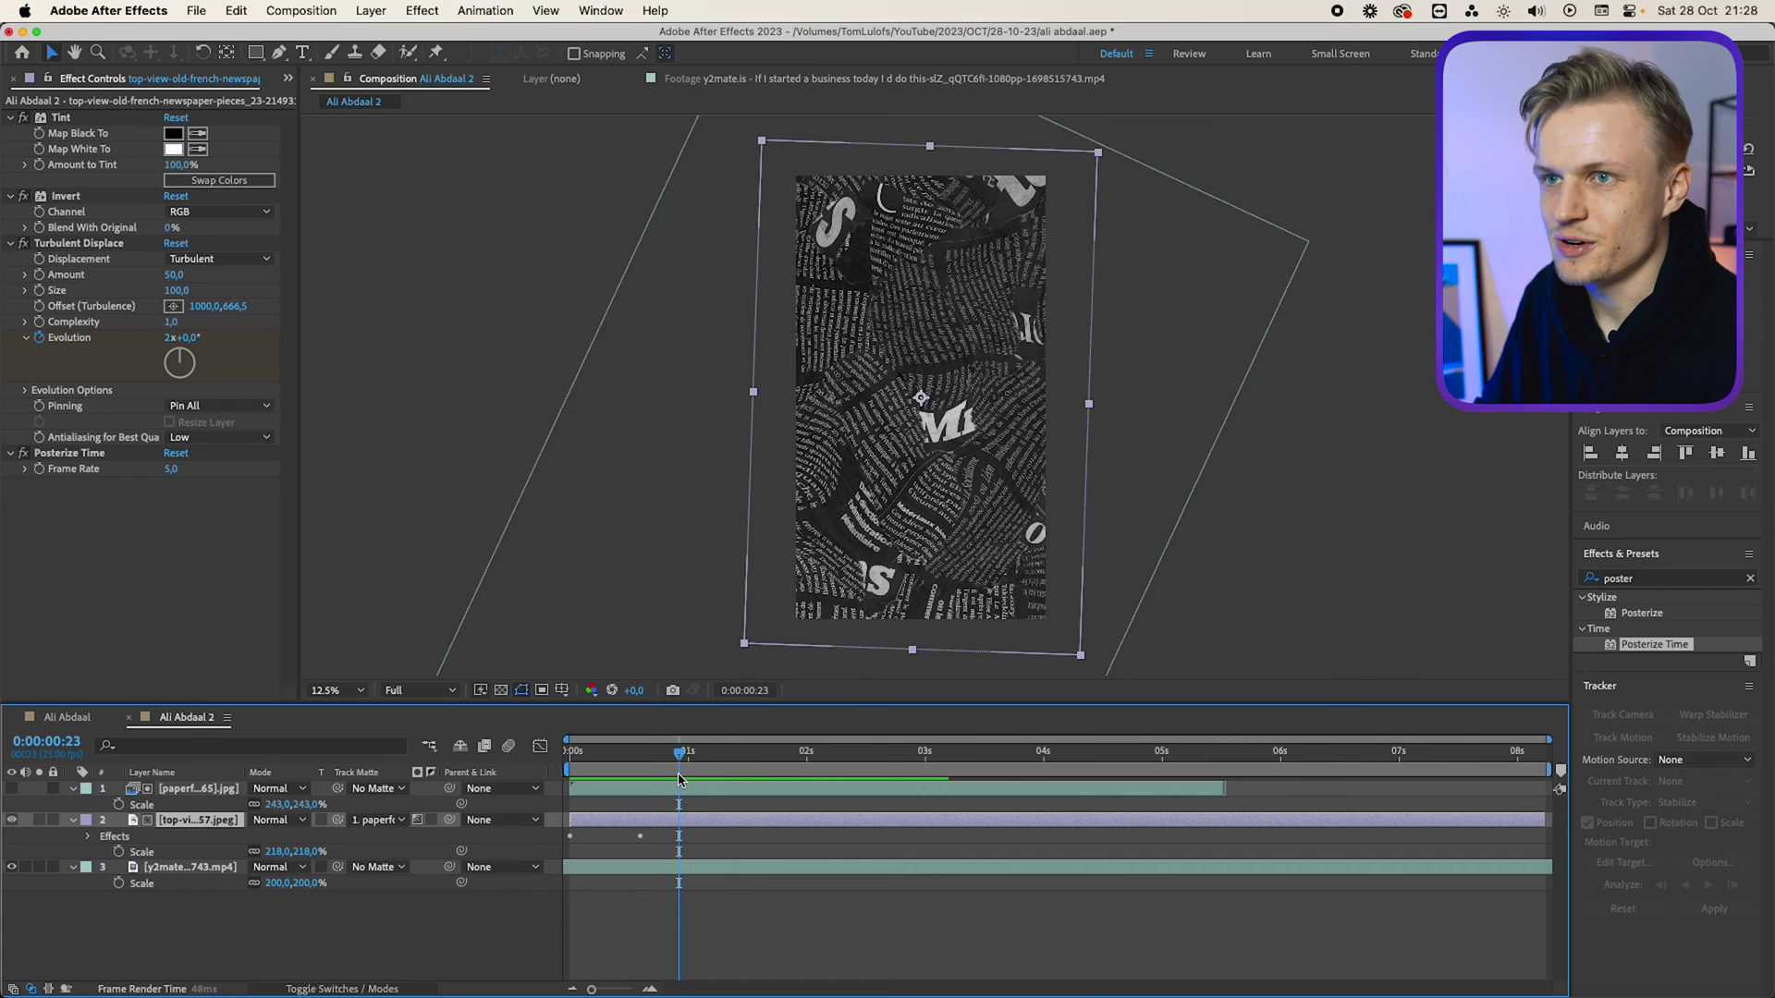
pyautogui.click(292, 79)
pyautogui.click(315, 104)
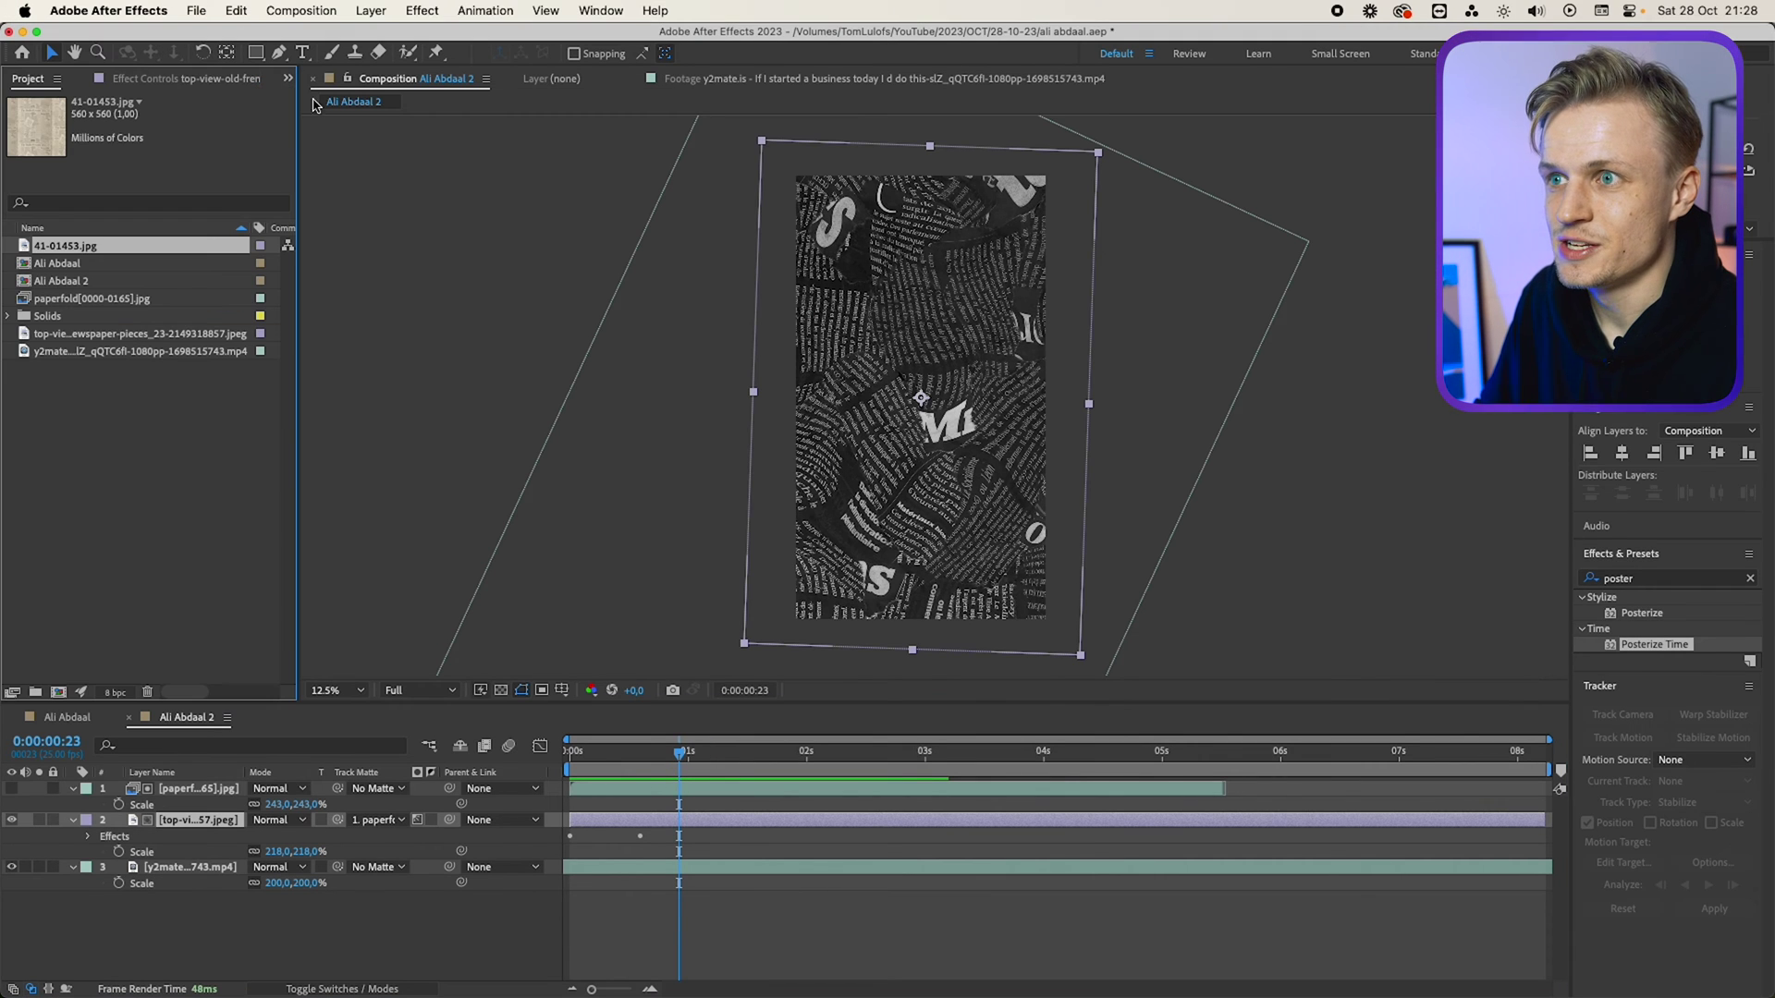
pyautogui.click(66, 334)
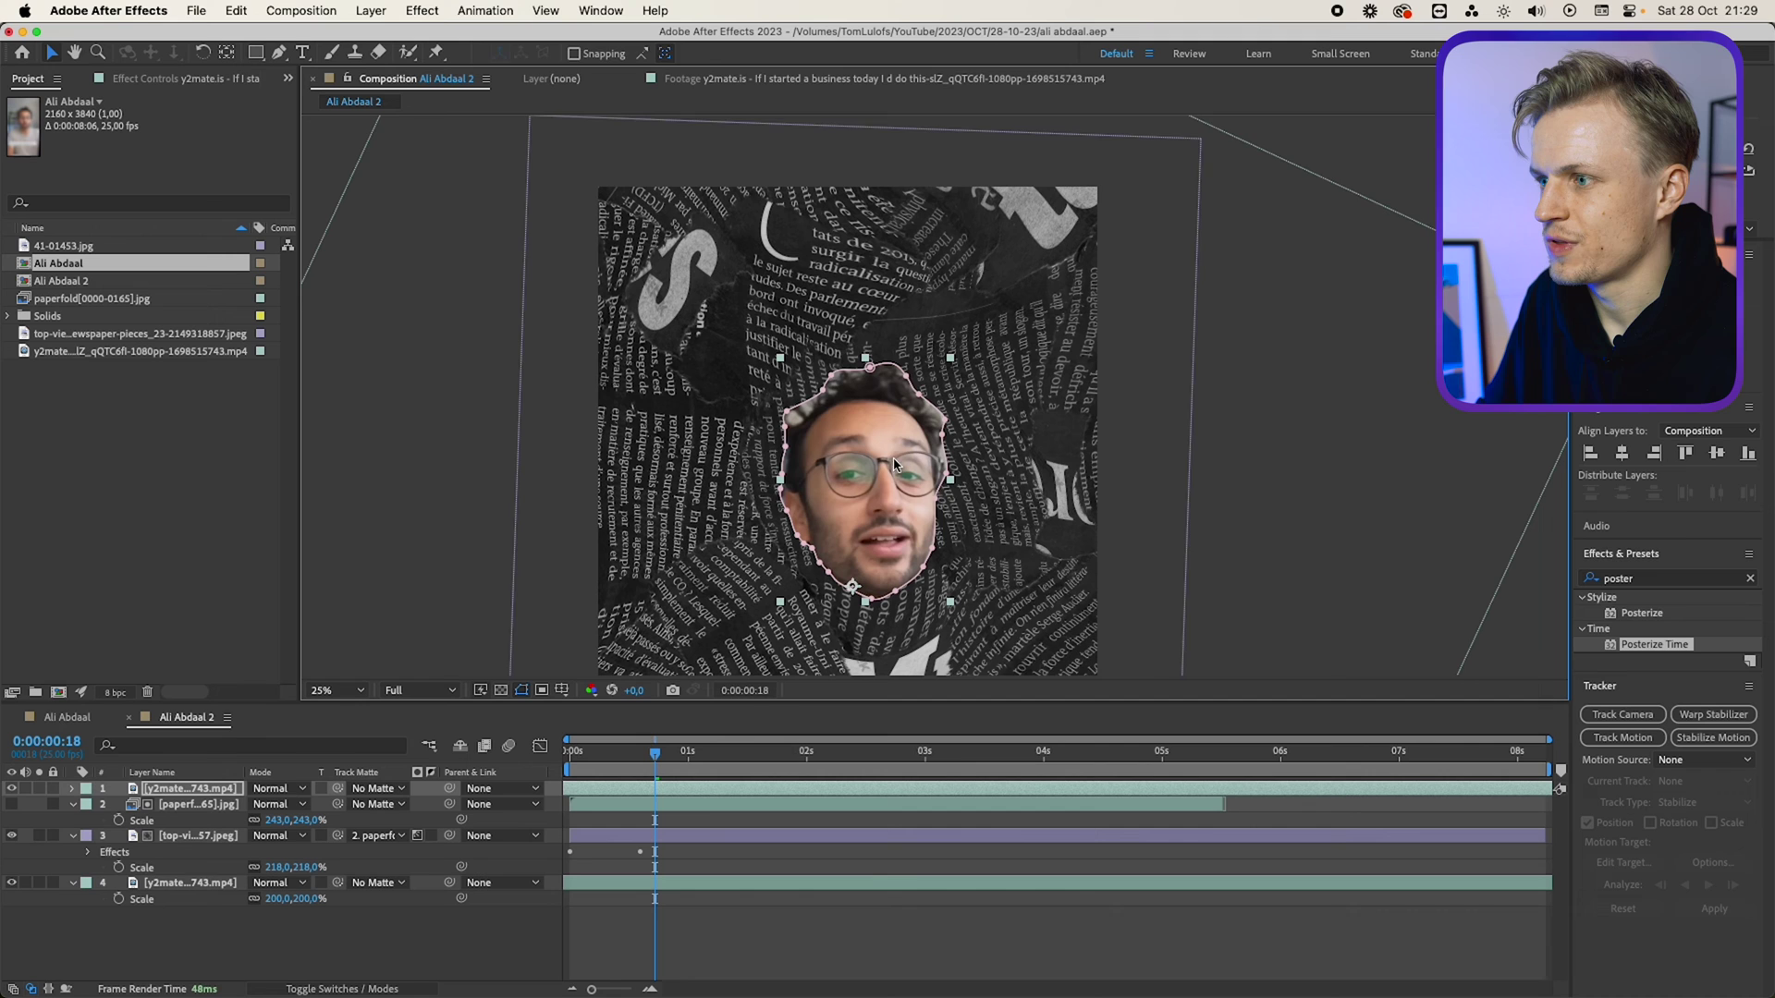
pyautogui.moveTo(857, 426); pyautogui.dragTo(901, 401)
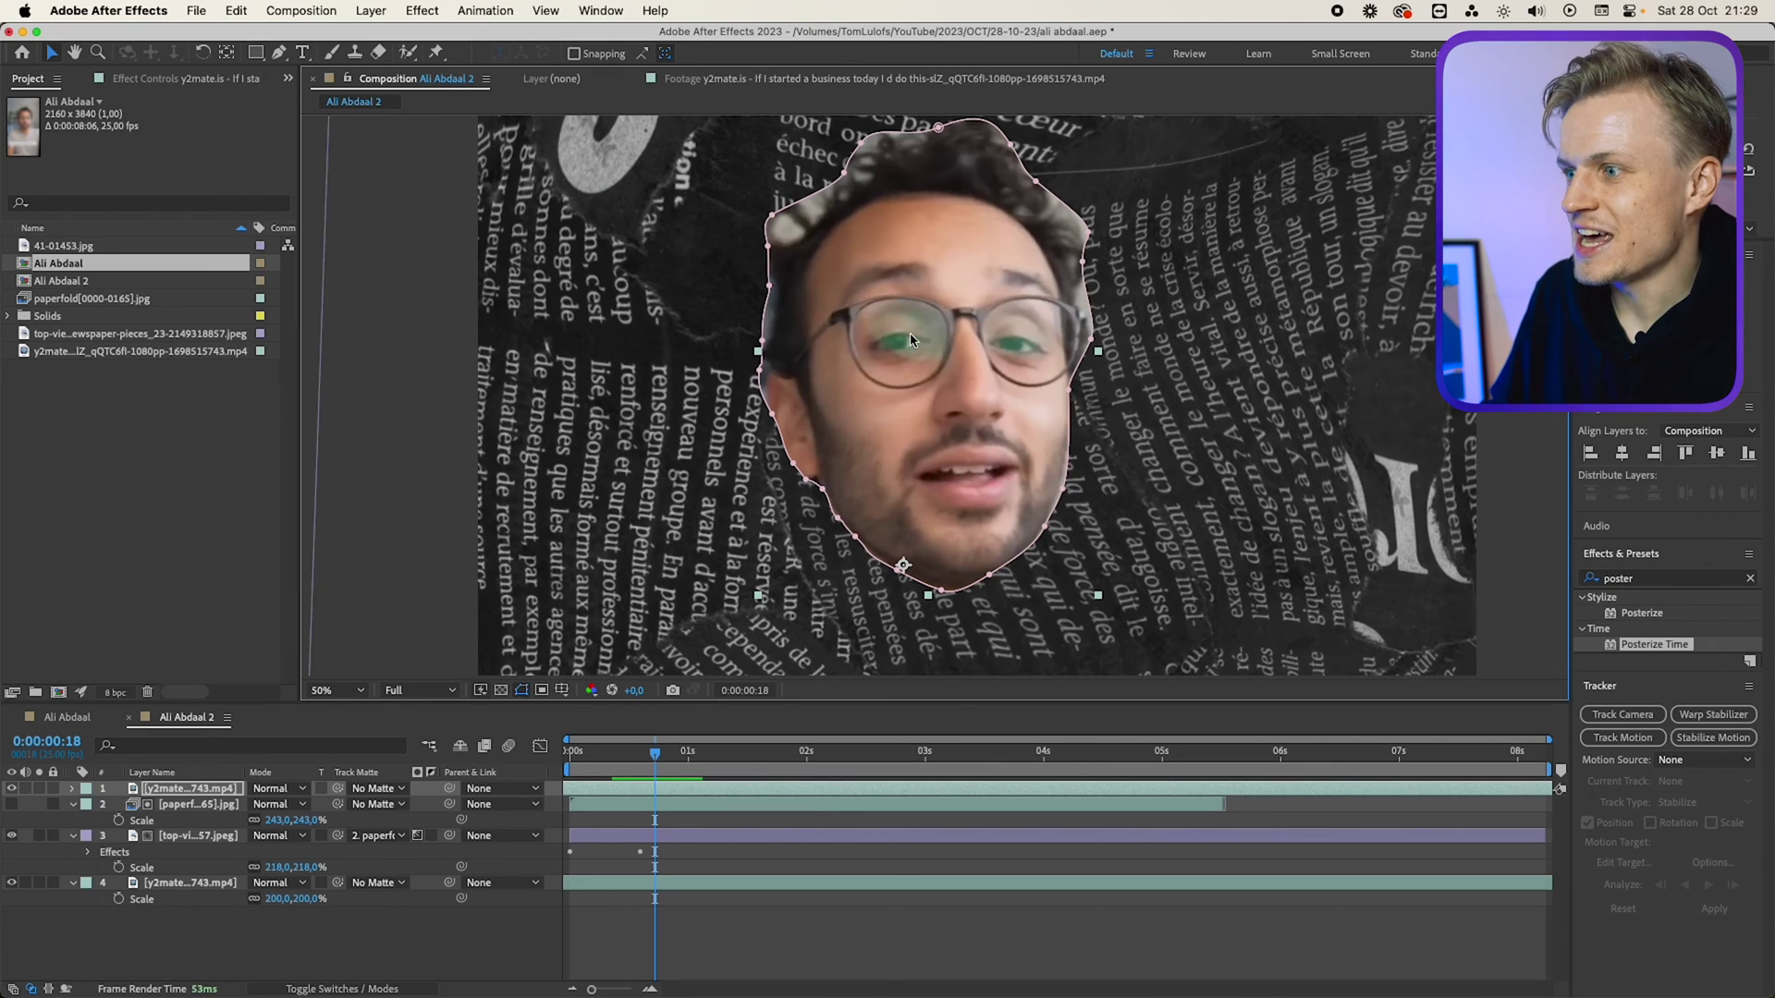
pyautogui.moveTo(911, 340); pyautogui.dragTo(789, 329)
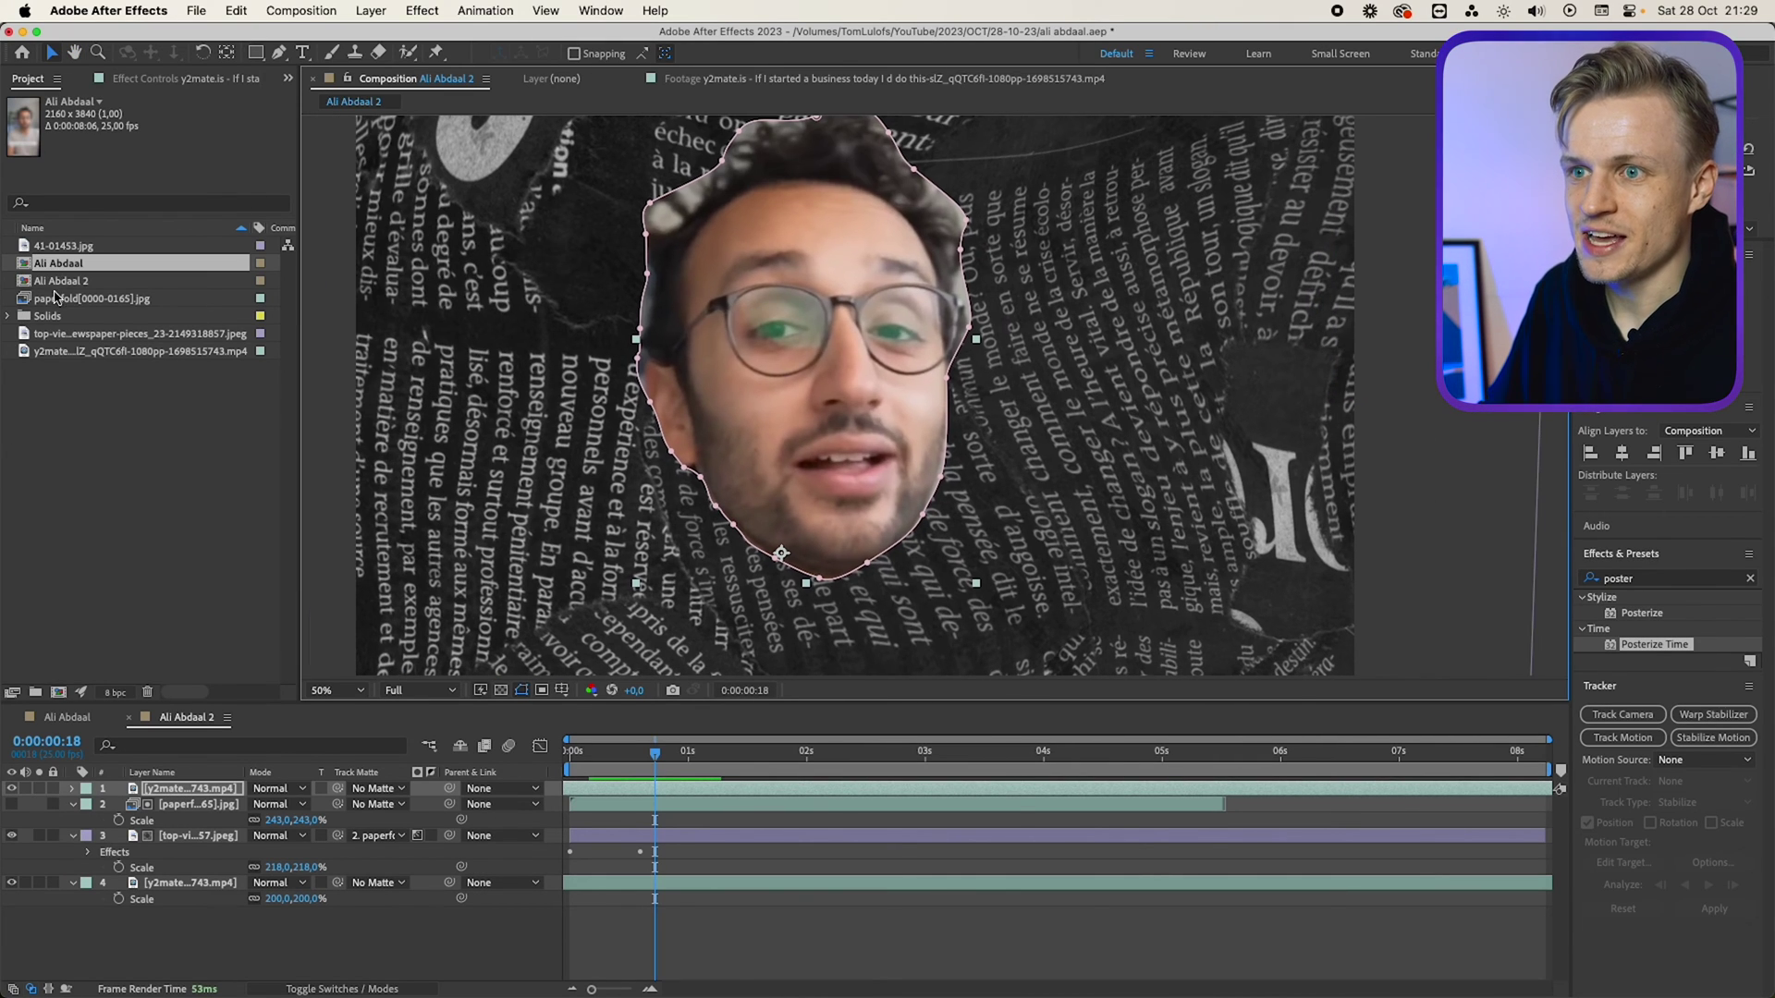
# Add the paperfold sequence as the top layer, scale it to 42%, position it over the face and start it about half a second in.
pyautogui.click(57, 299)
pyautogui.moveTo(207, 780)
pyautogui.mouseDown()
pyautogui.moveTo(259, 804)
pyautogui.moveTo(220, 804)
pyautogui.mouseUp()
pyautogui.press(',')
pyautogui.press('s')
pyautogui.moveTo(872, 636); pyautogui.dragTo(852, 364)
pyautogui.moveTo(589, 752); pyautogui.dragTo(668, 793)
pyautogui.click(606, 792)
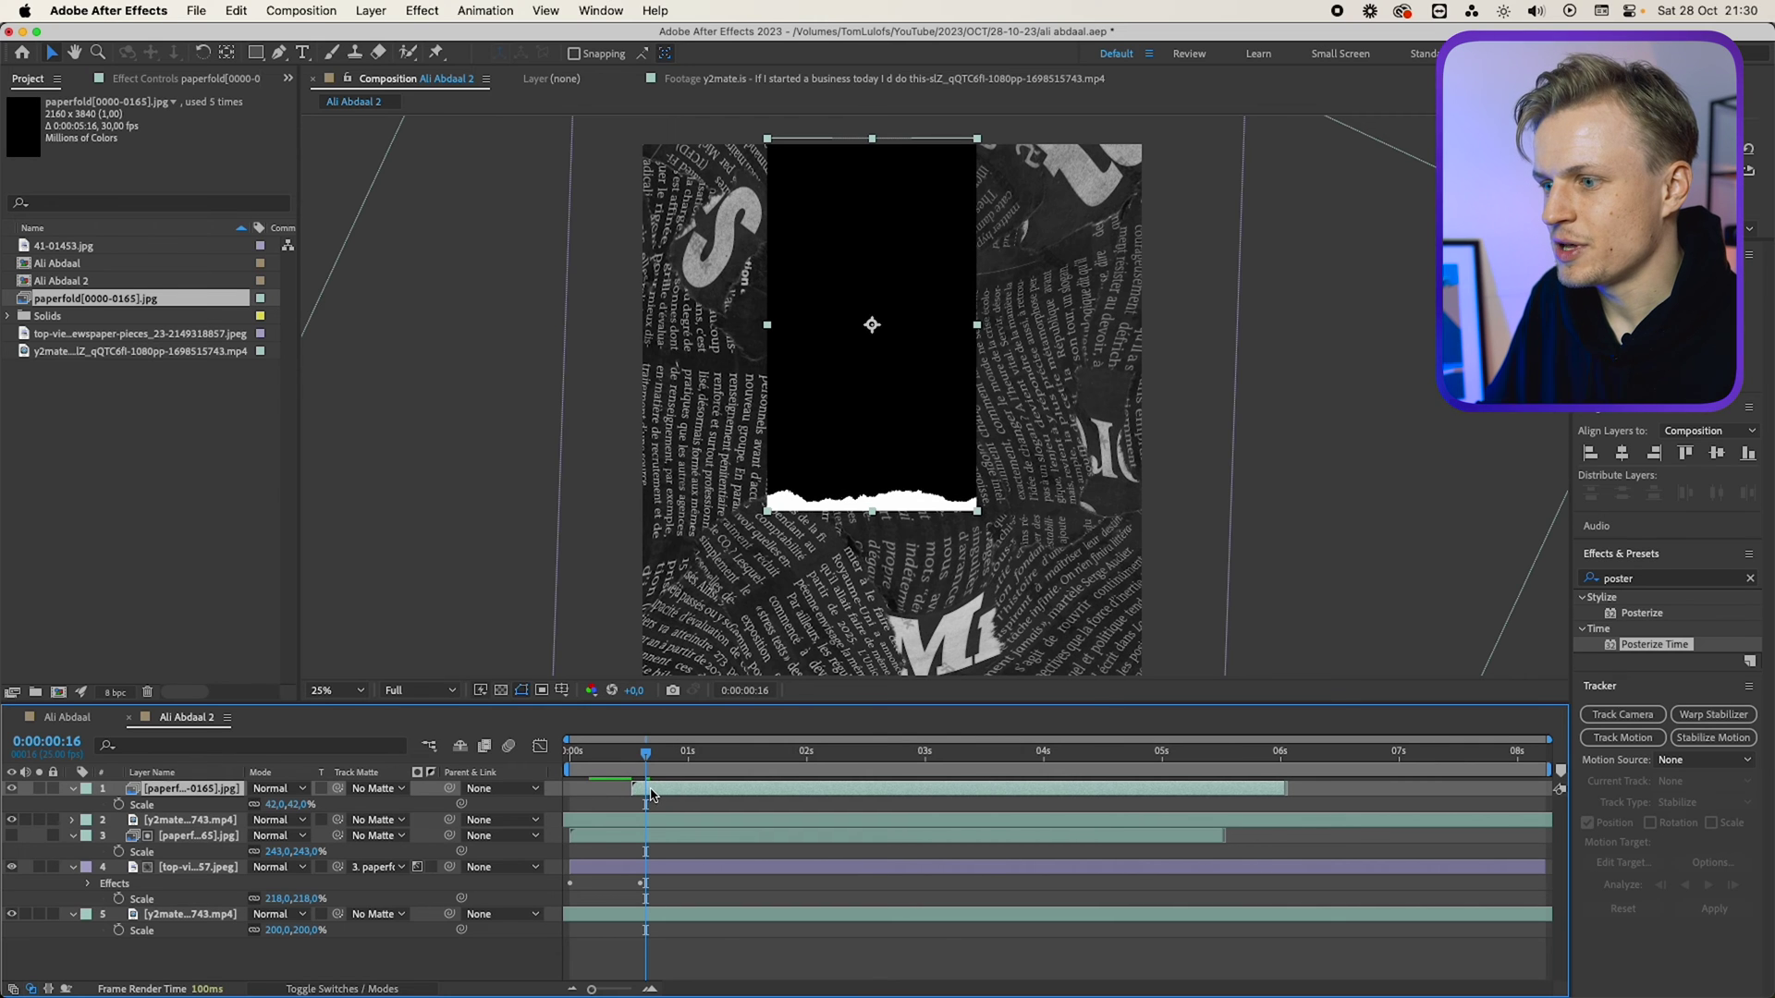
# Rename the face cutout layer to "Ali's Beautiful Head".
pyautogui.click(194, 821)
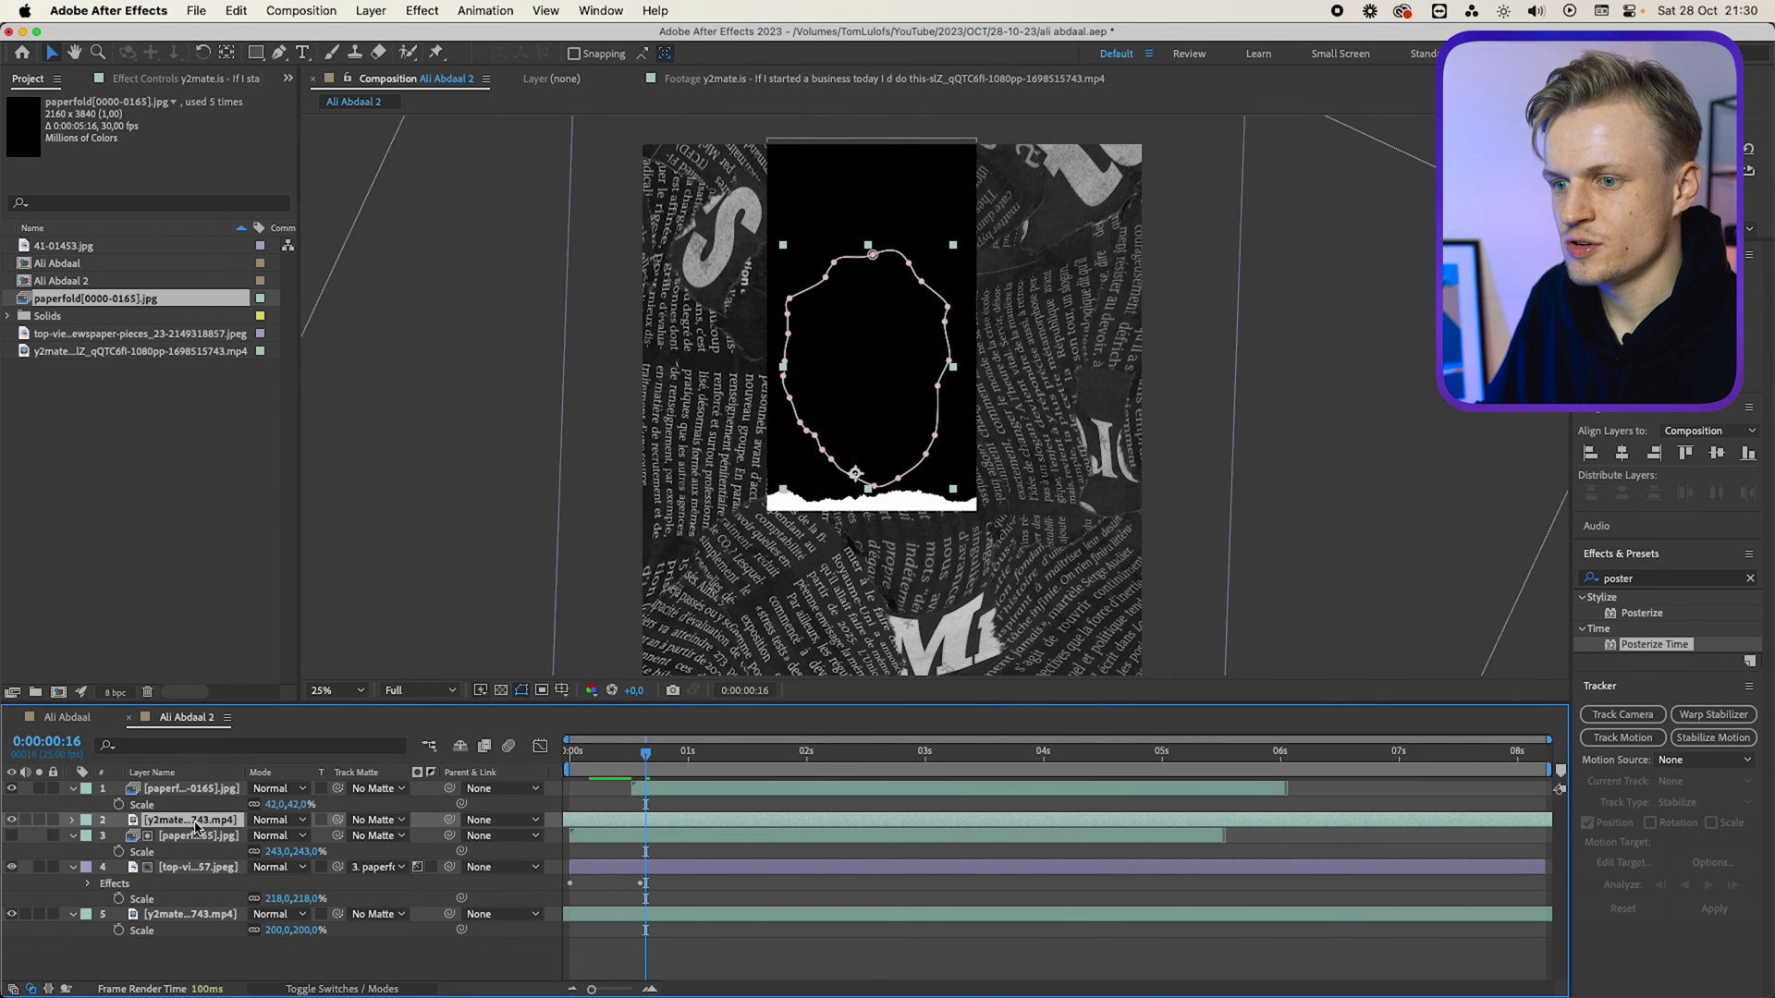
pyautogui.press('Return')
pyautogui.write("Ali's B")
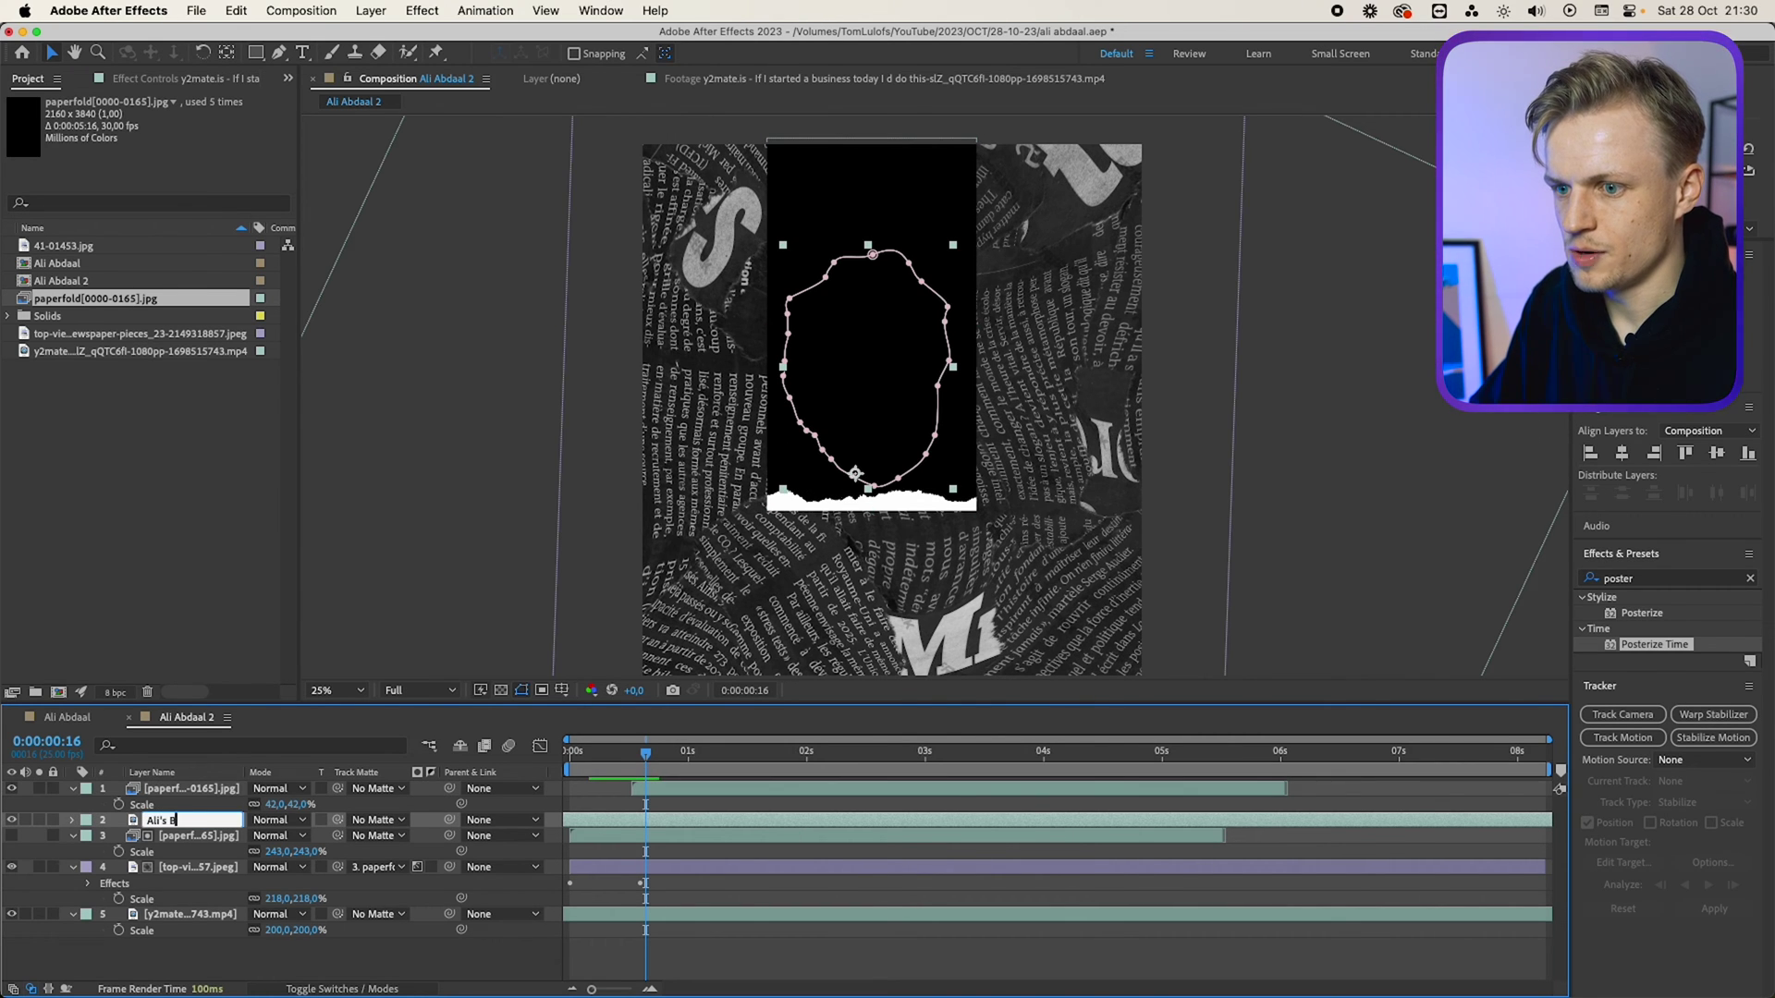
pyautogui.write('eautiful Head')
pyautogui.press('Return')
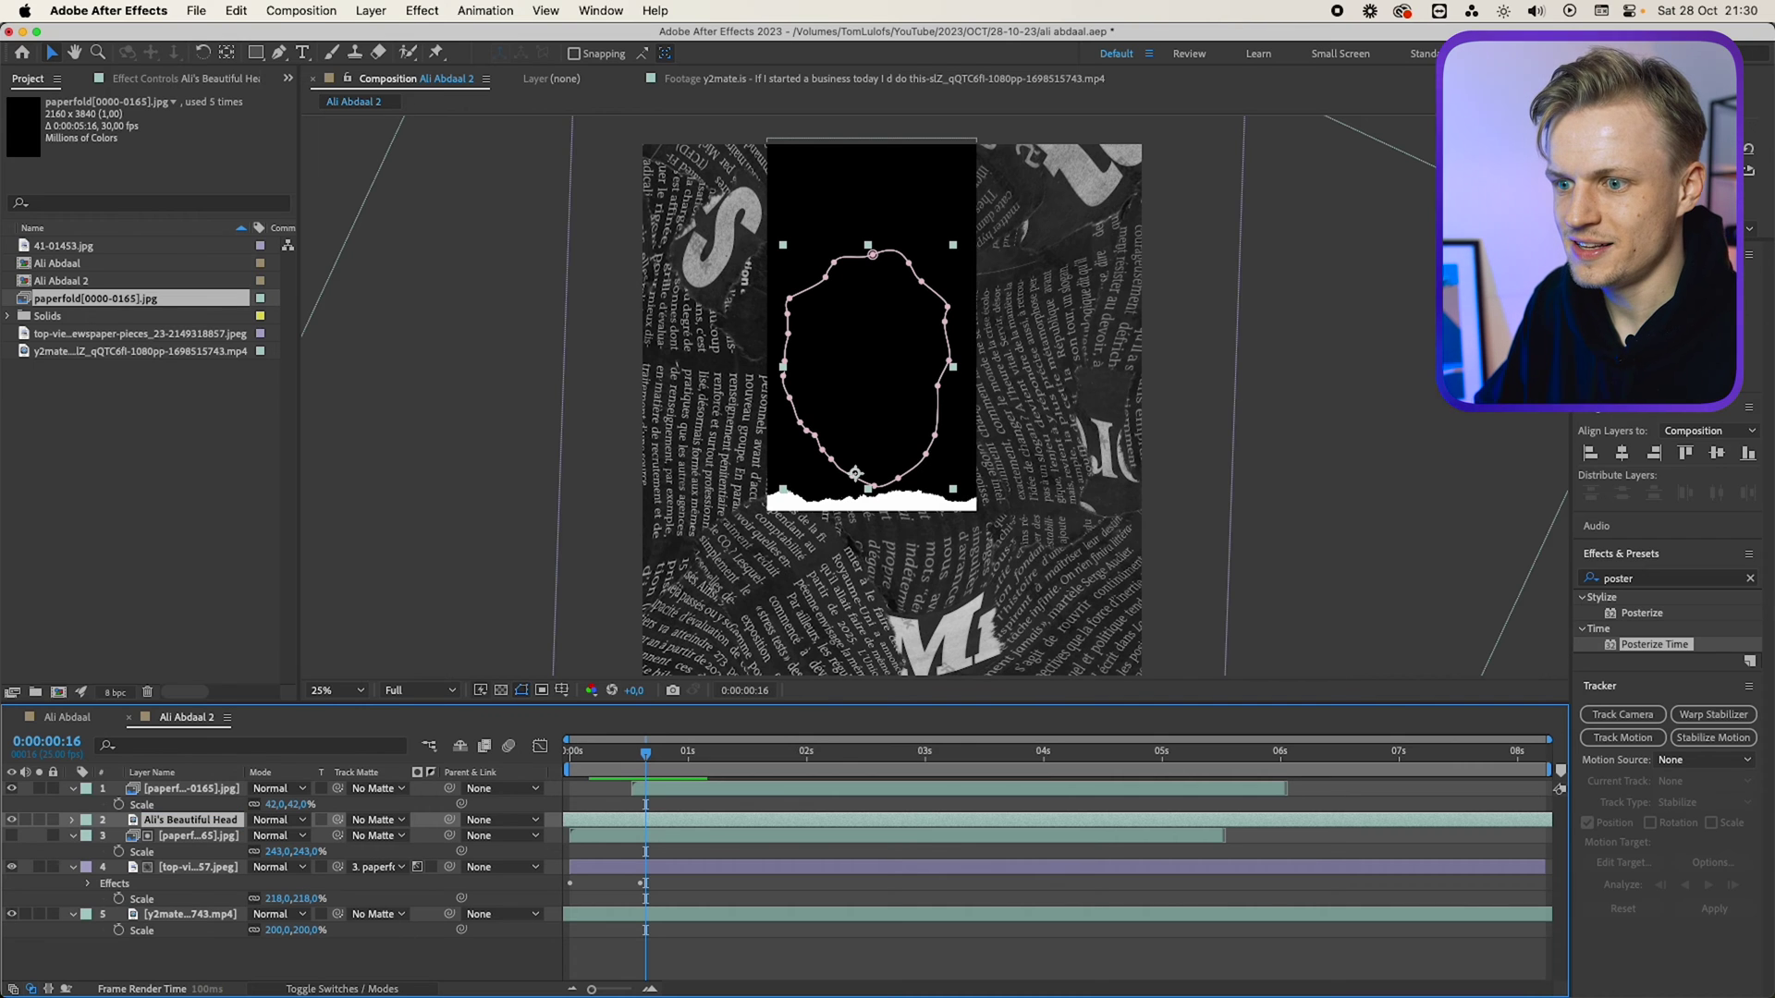
# Set the top paperfold layer as the head layer's track matte, switch it to Luma Matte and preview the reveal.
pyautogui.click(399, 823)
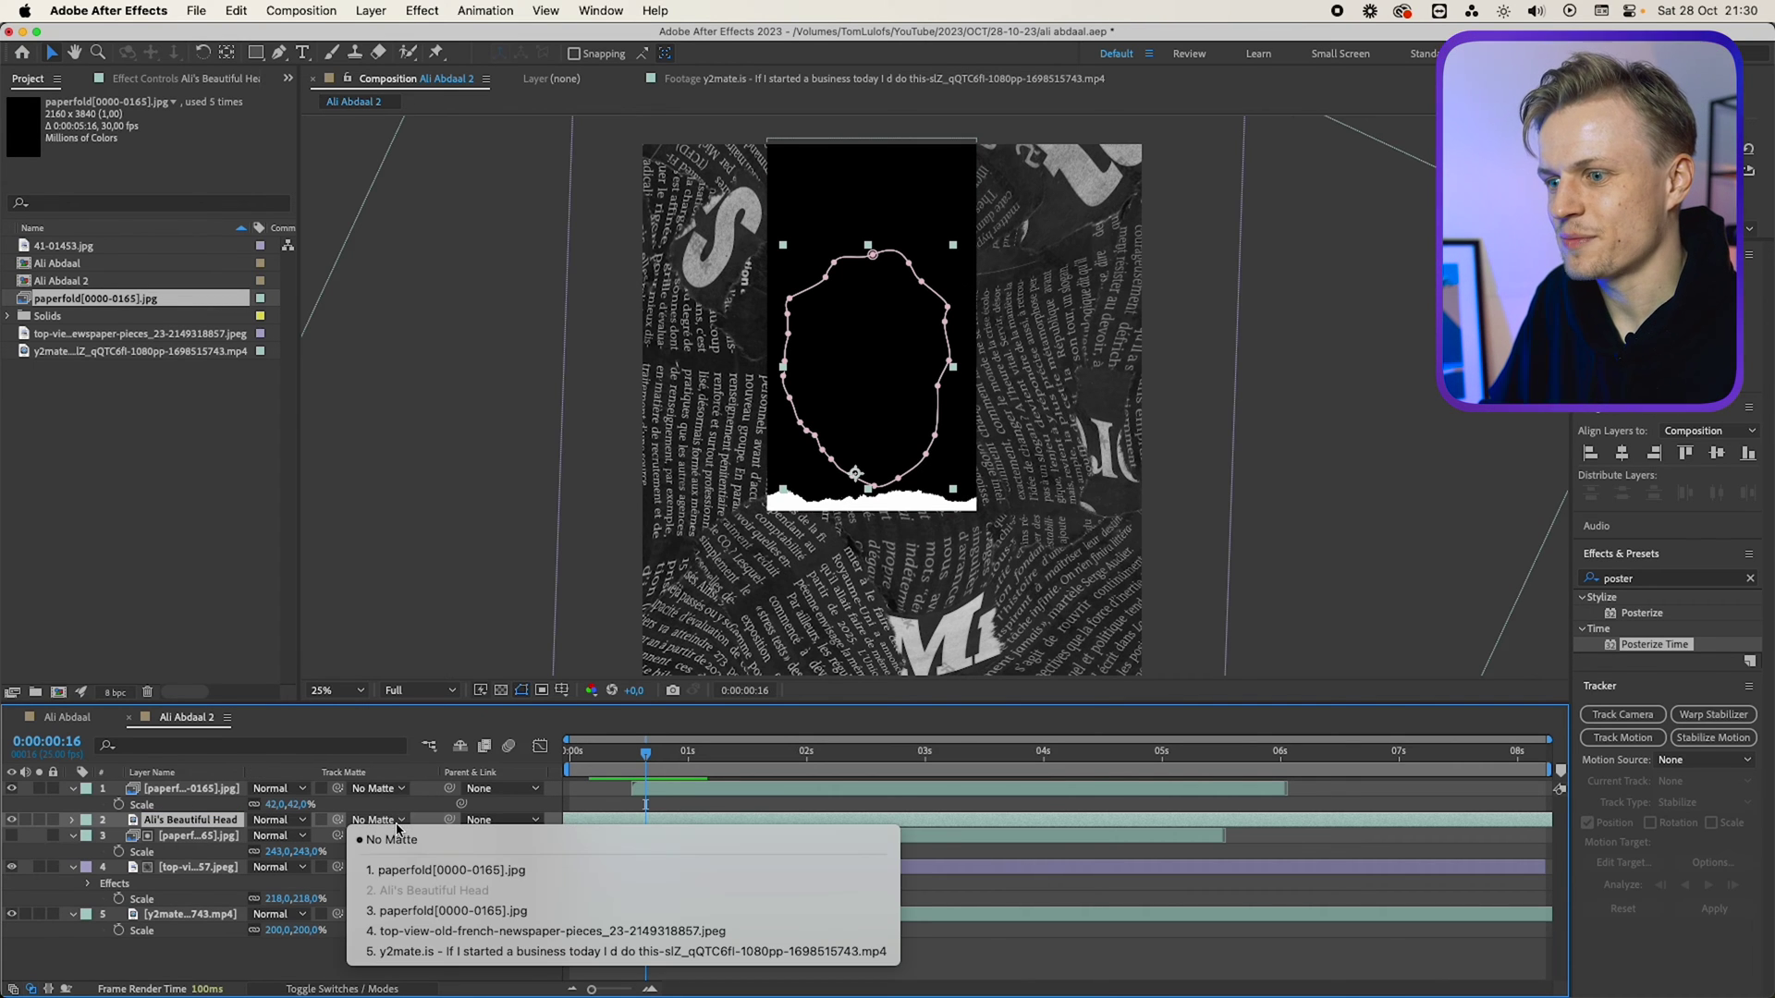
pyautogui.click(411, 871)
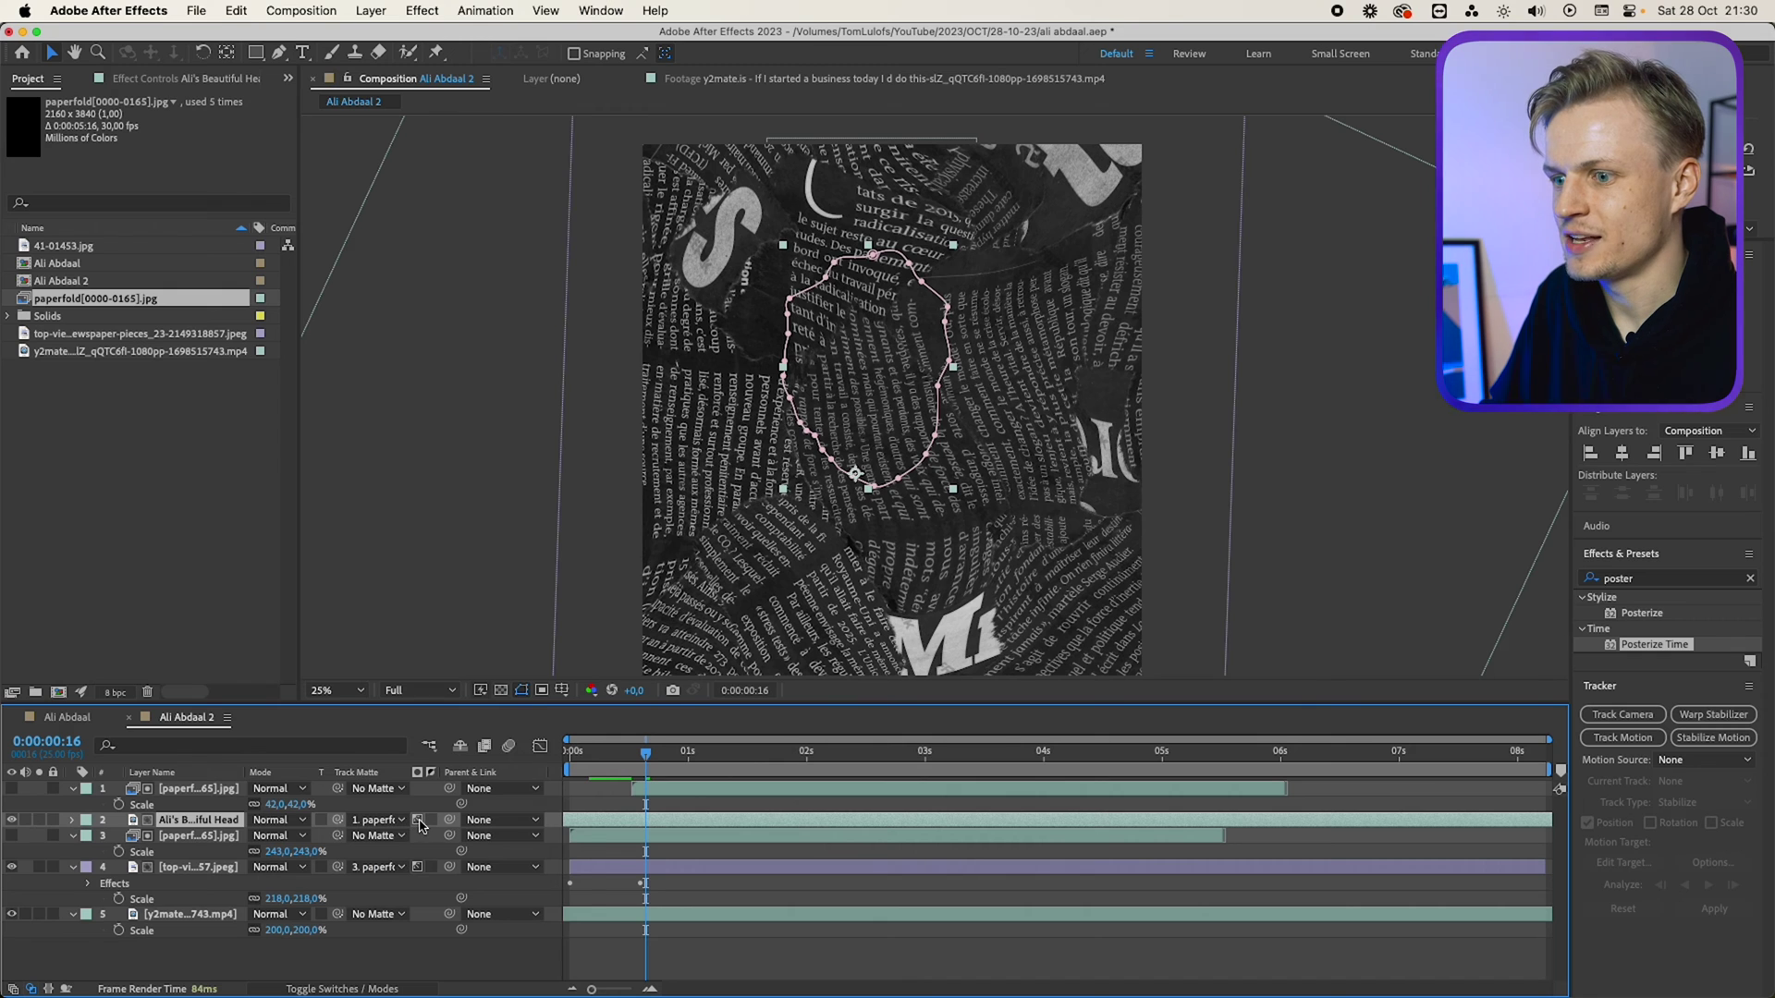
pyautogui.press('space')
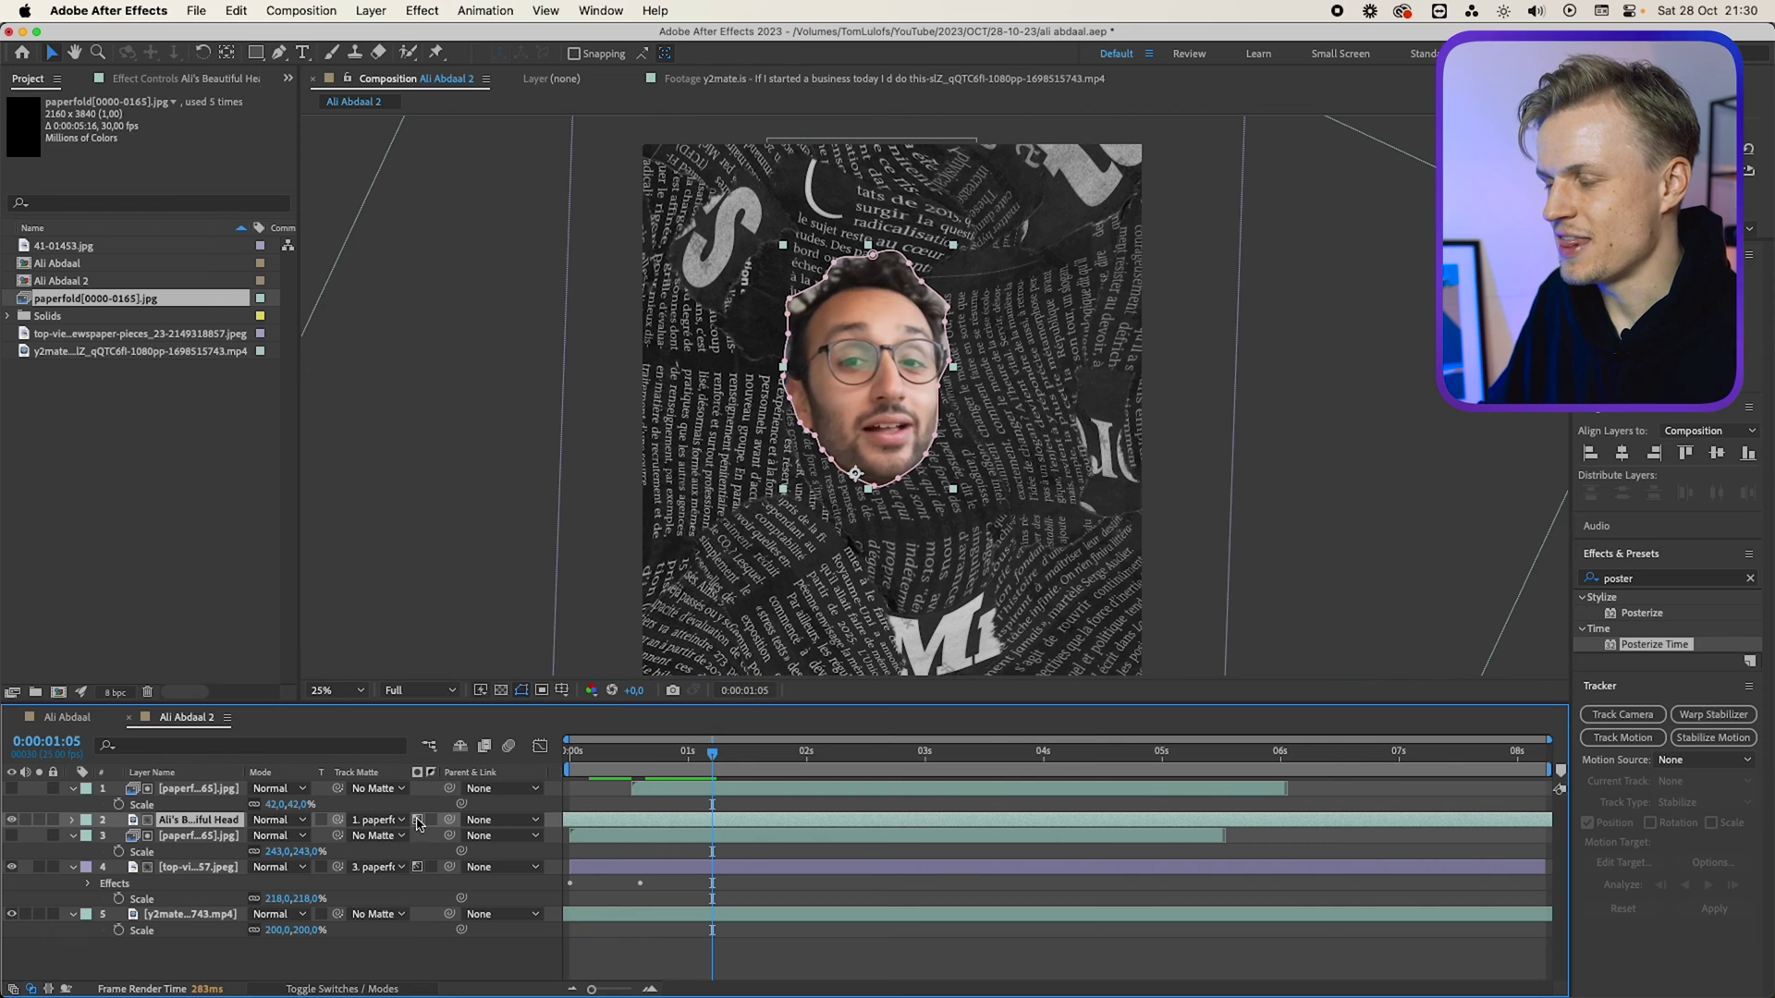
# Step back through the head reveal to frame 24 and examine the torn paper edge up close.
pyautogui.press('.')
pyautogui.moveTo(634, 494); pyautogui.dragTo(617, 541)
pyautogui.press('pageup')
pyautogui.press('pageup')
pyautogui.press('pageup')
pyautogui.press('pageup')
pyautogui.press('pageup')
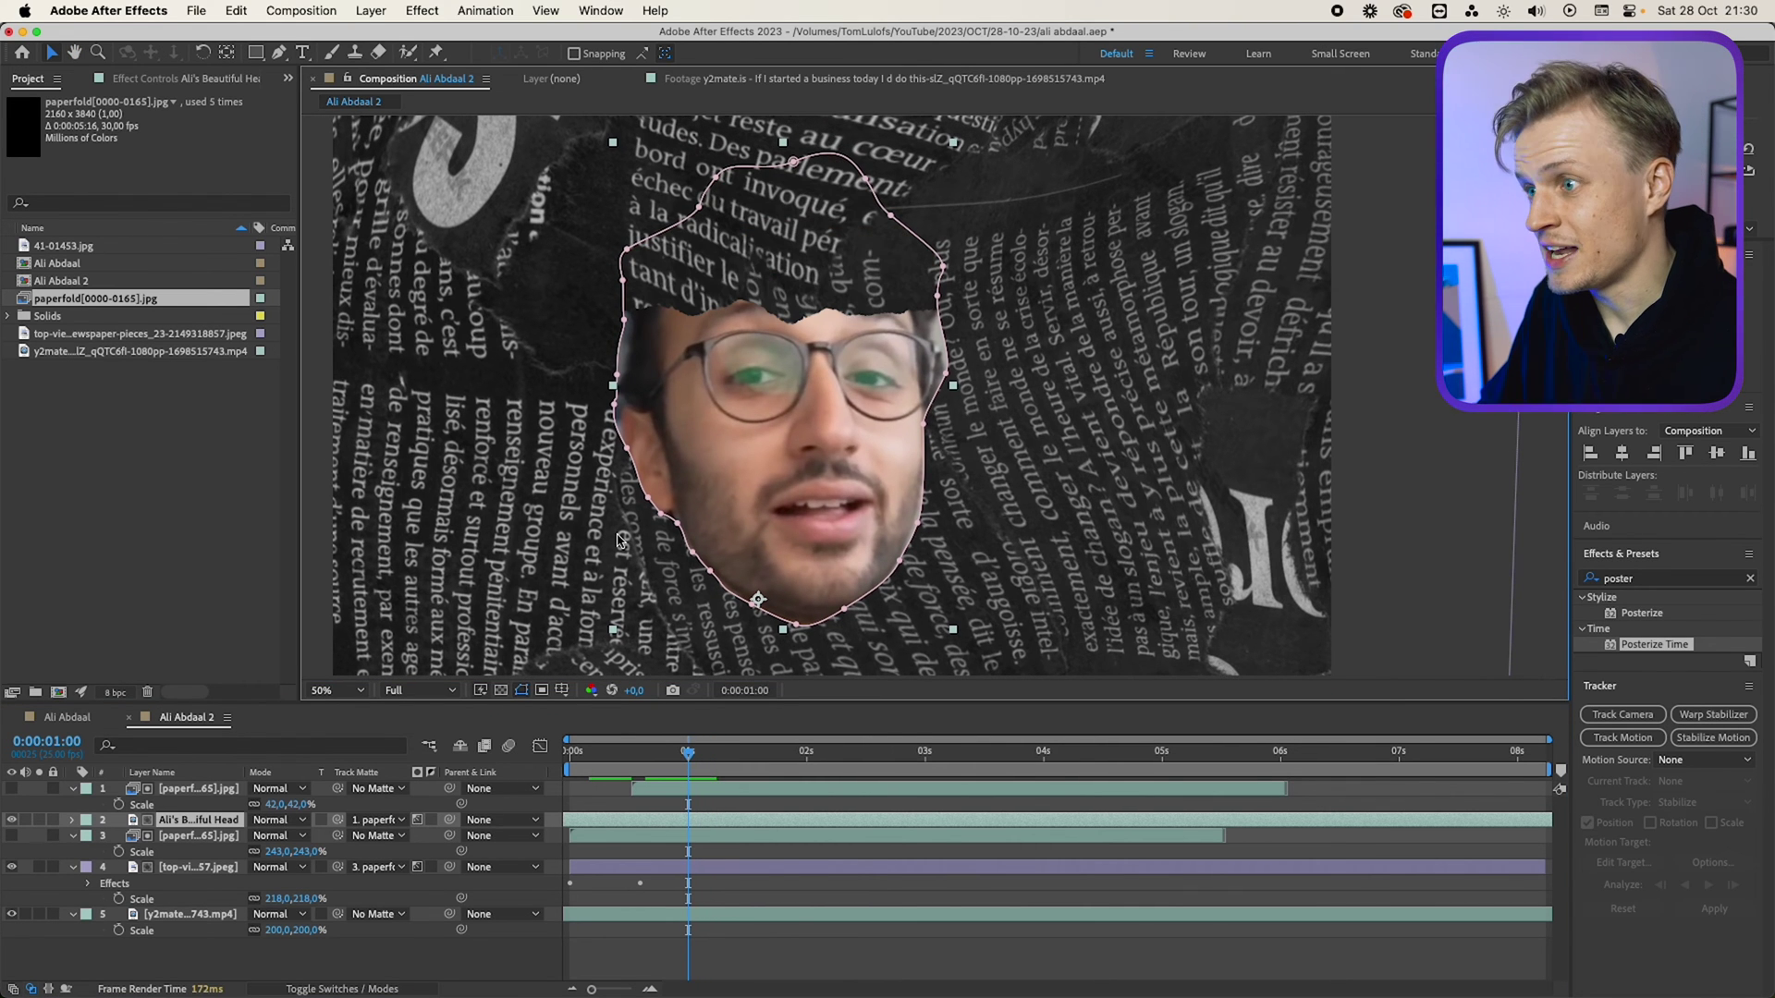
pyautogui.press('pageup')
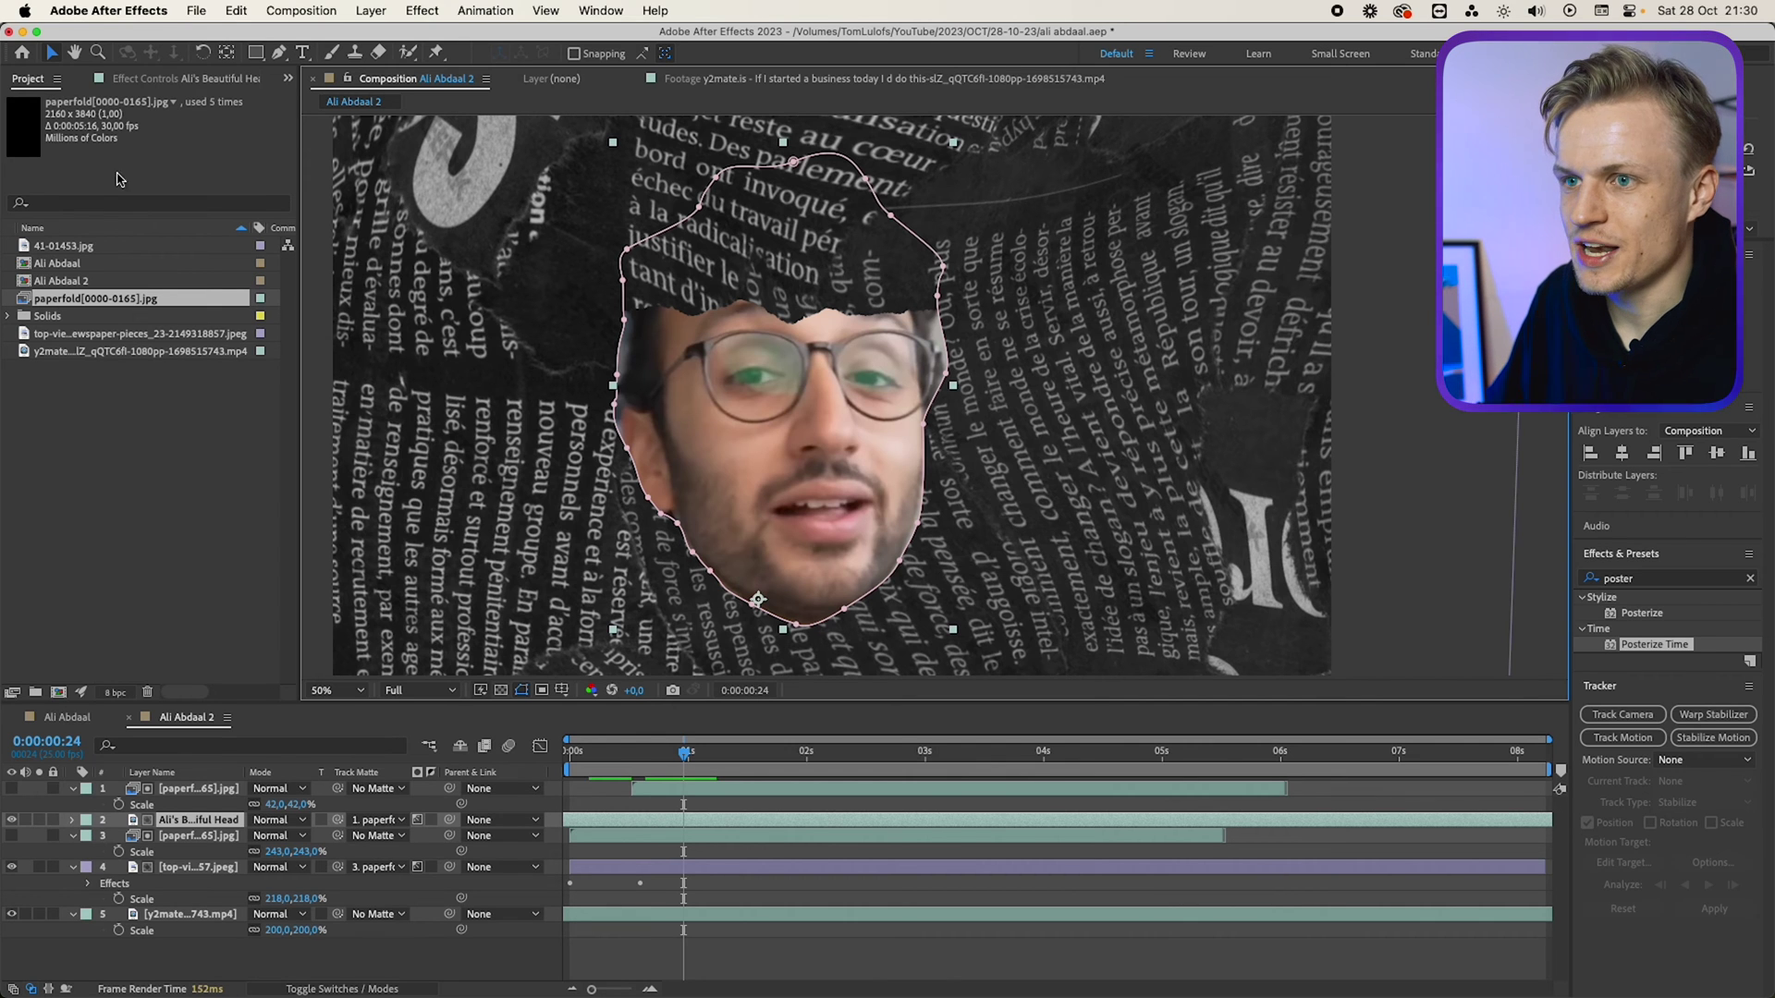
# Add the light newspaper image directly below the head layer and move it up behind the face.
pyautogui.click(76, 334)
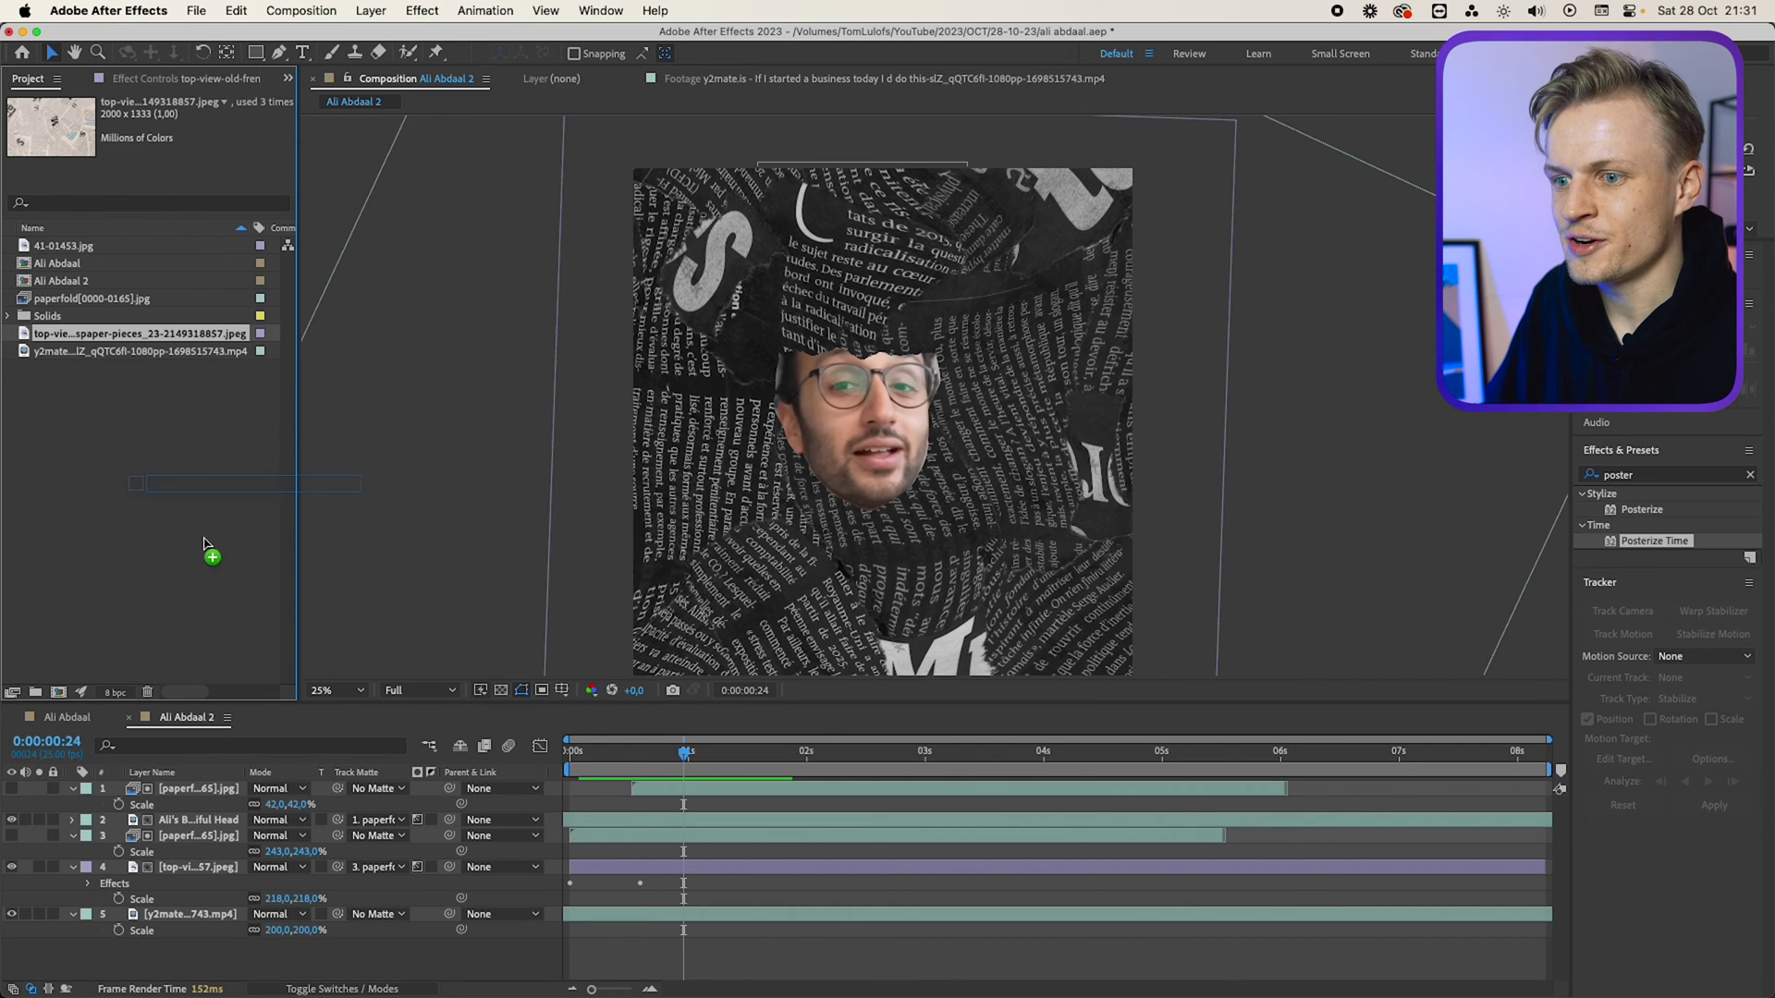
pyautogui.moveTo(205, 545); pyautogui.dragTo(209, 829)
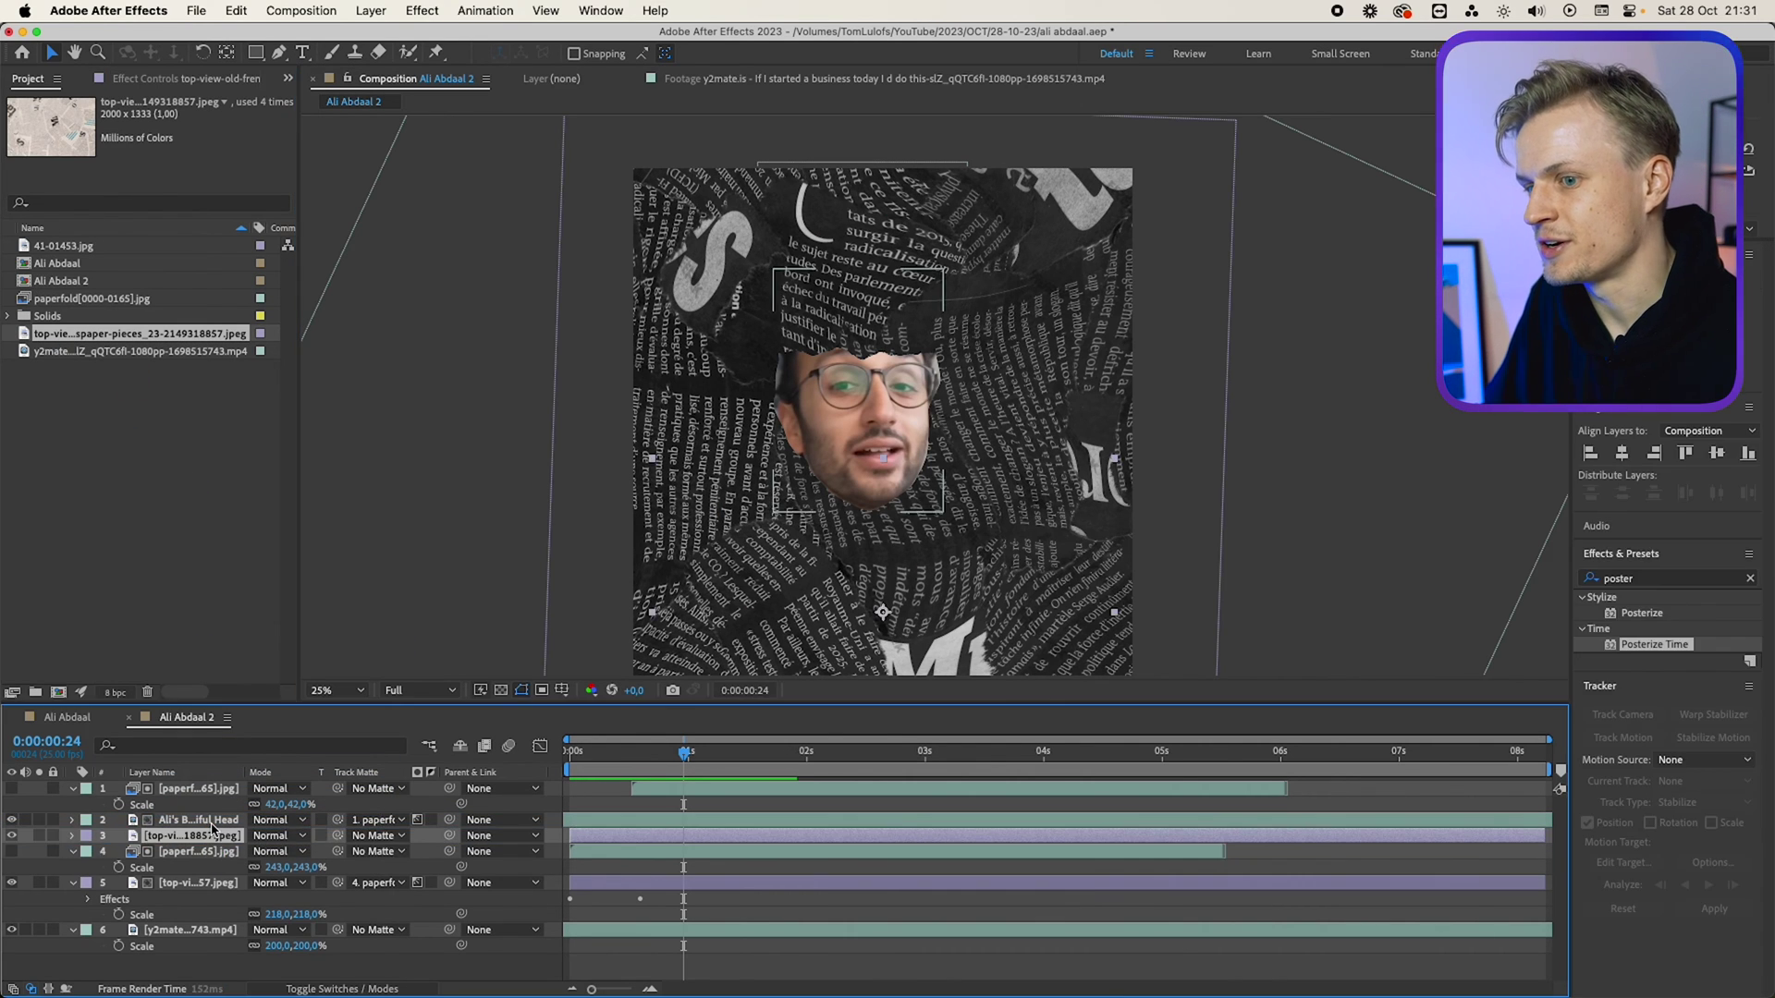
pyautogui.moveTo(947, 618); pyautogui.dragTo(958, 396)
pyautogui.press('.')
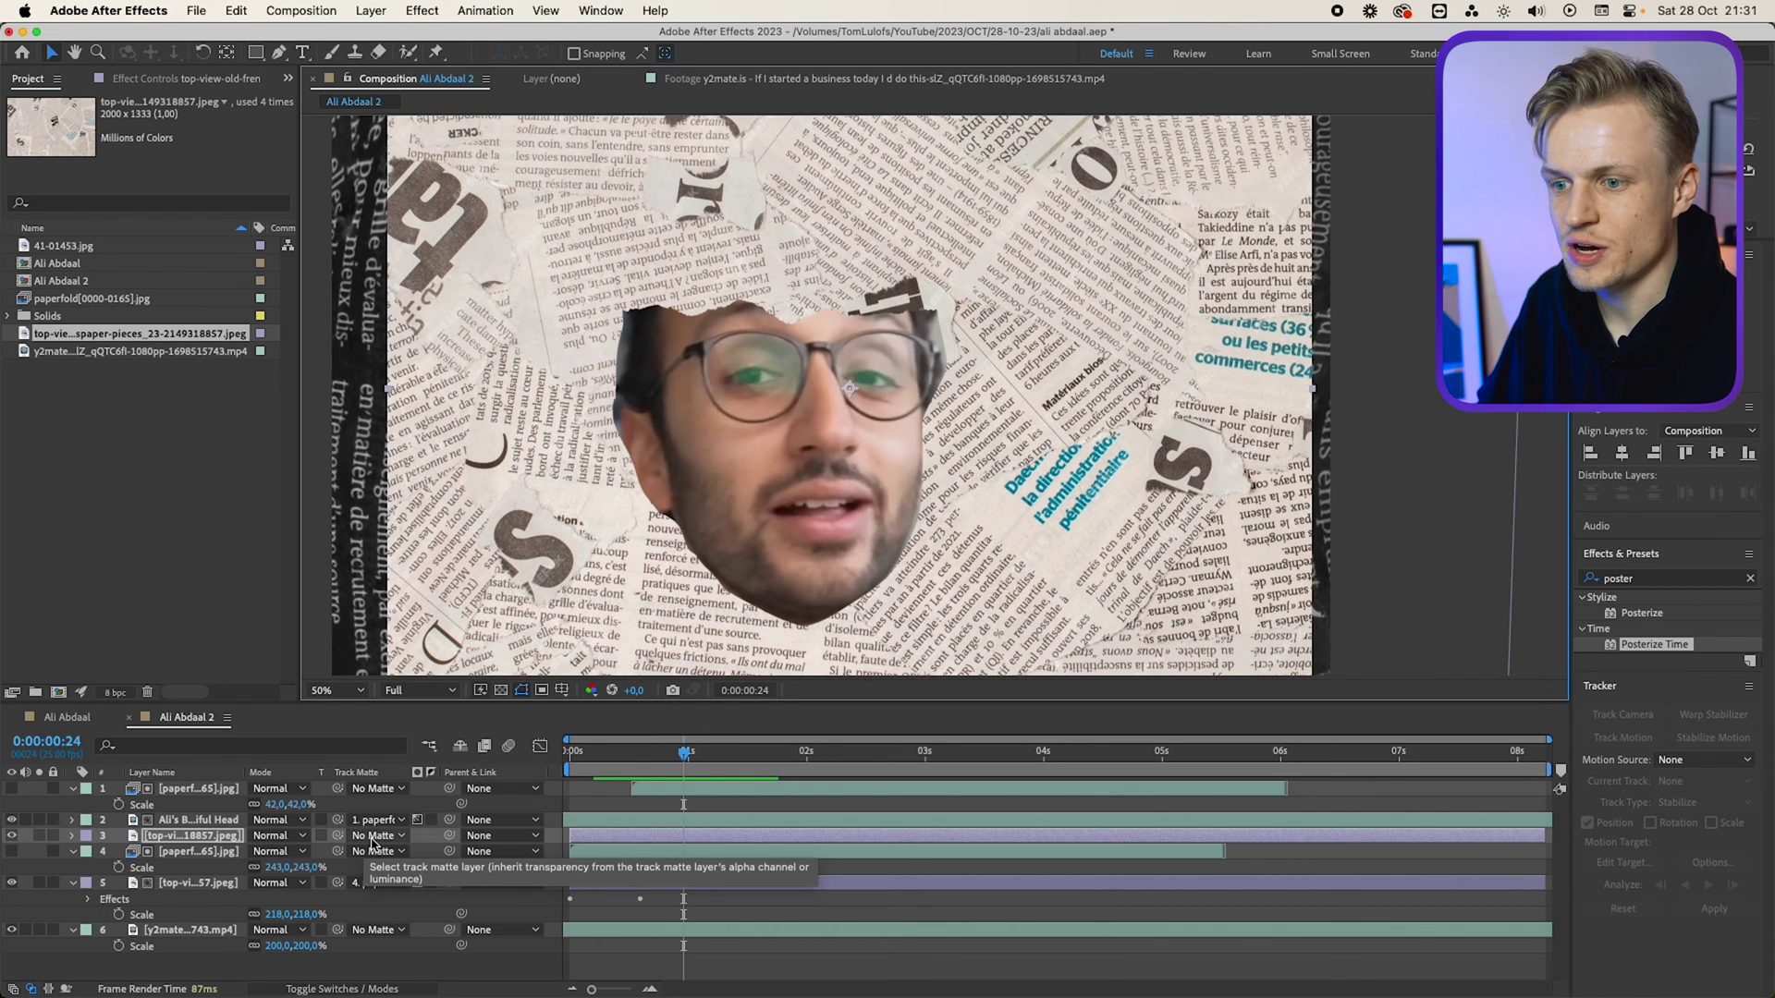
# Set Ali's Beautiful Head as the light newspaper layer's track matte and turn the head layer's visibility back on.
pyautogui.click(372, 838)
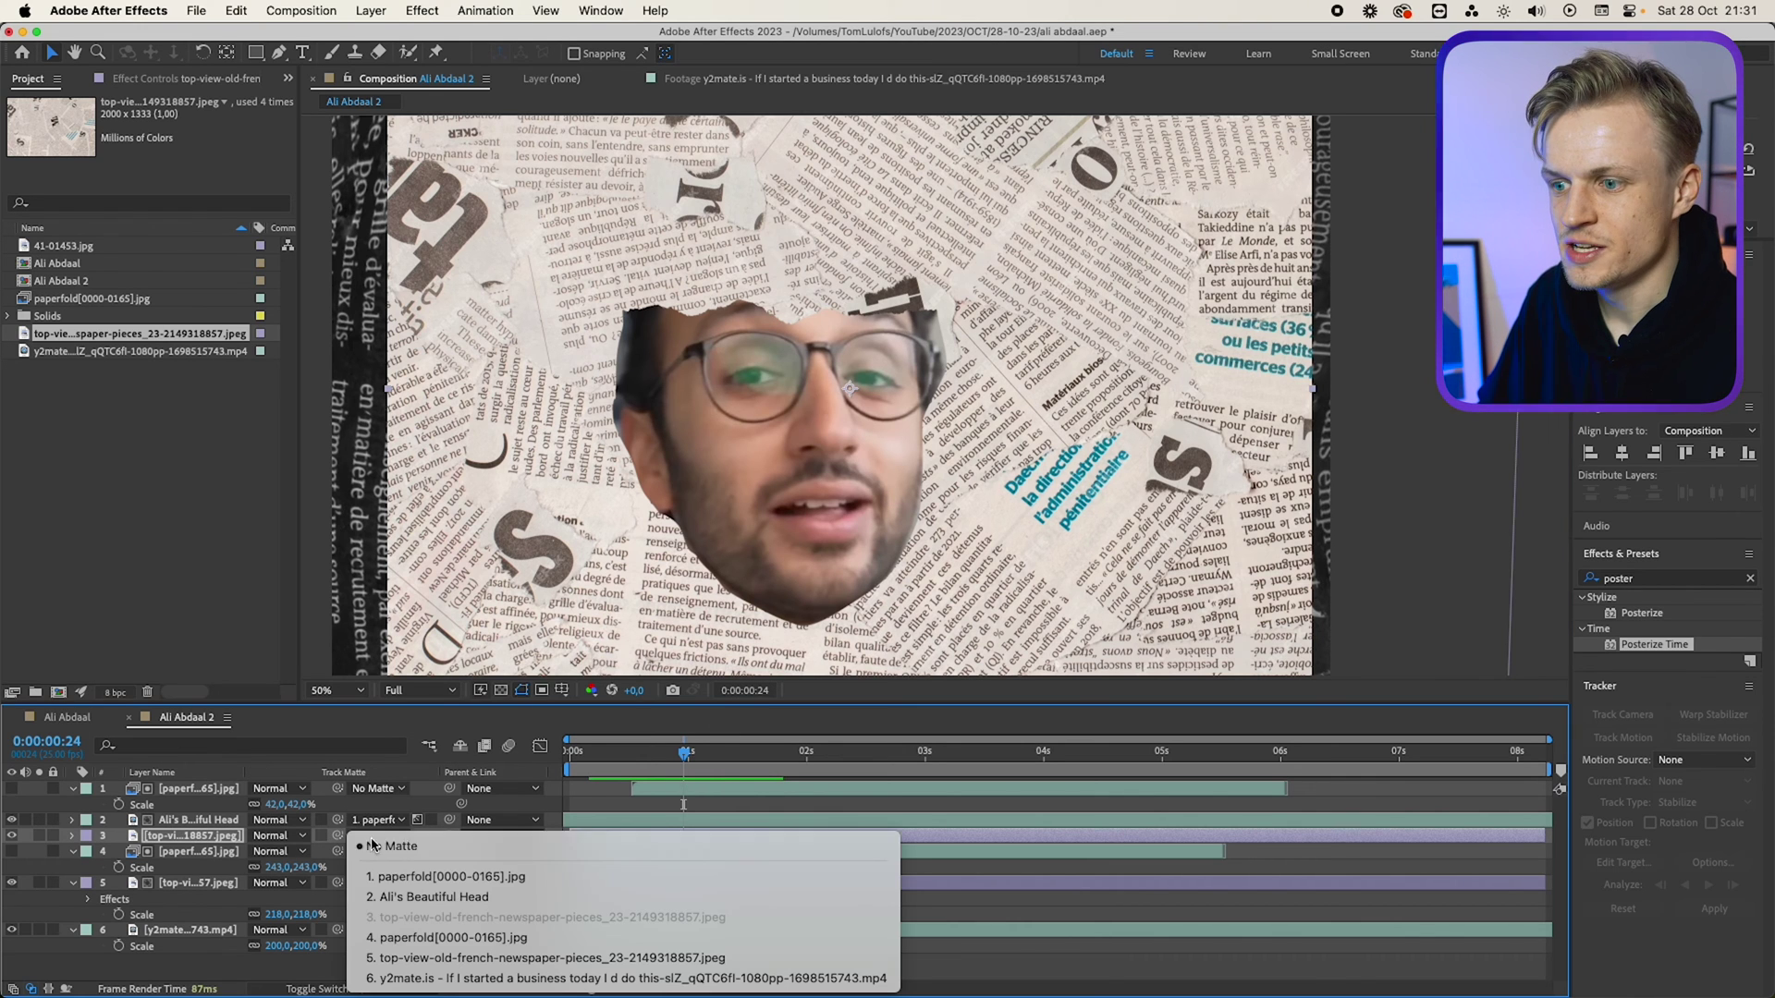
pyautogui.click(455, 898)
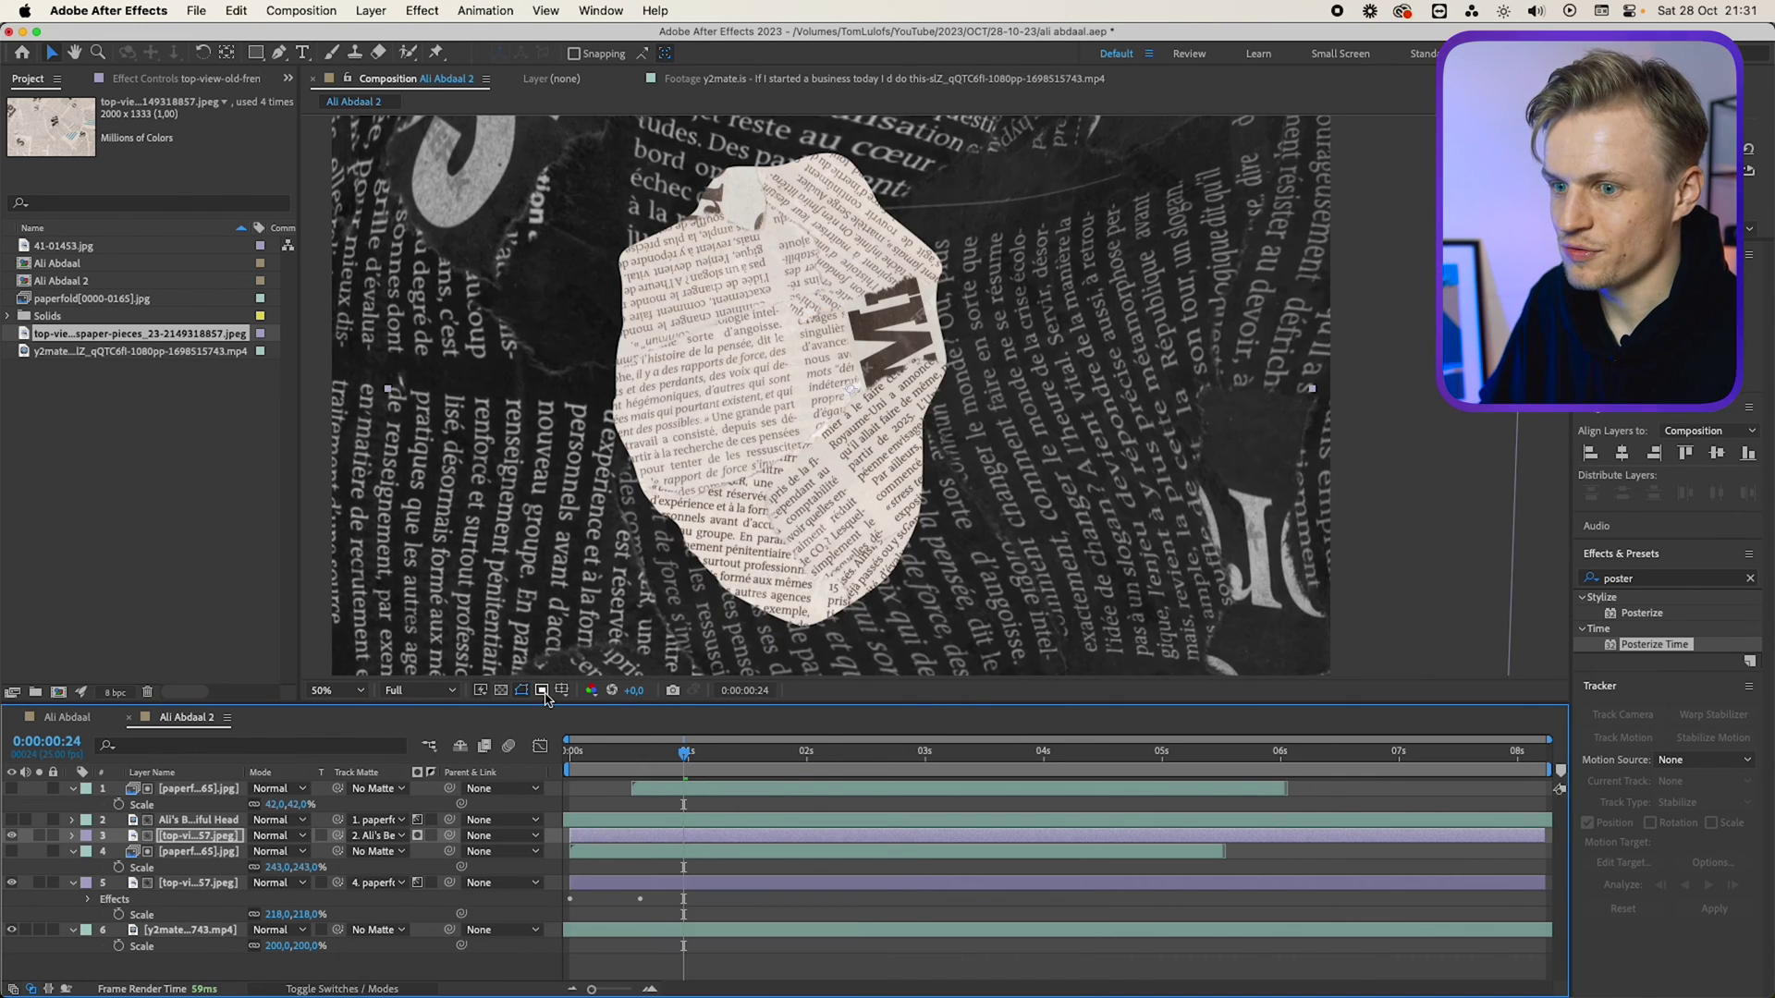
pyautogui.click(11, 820)
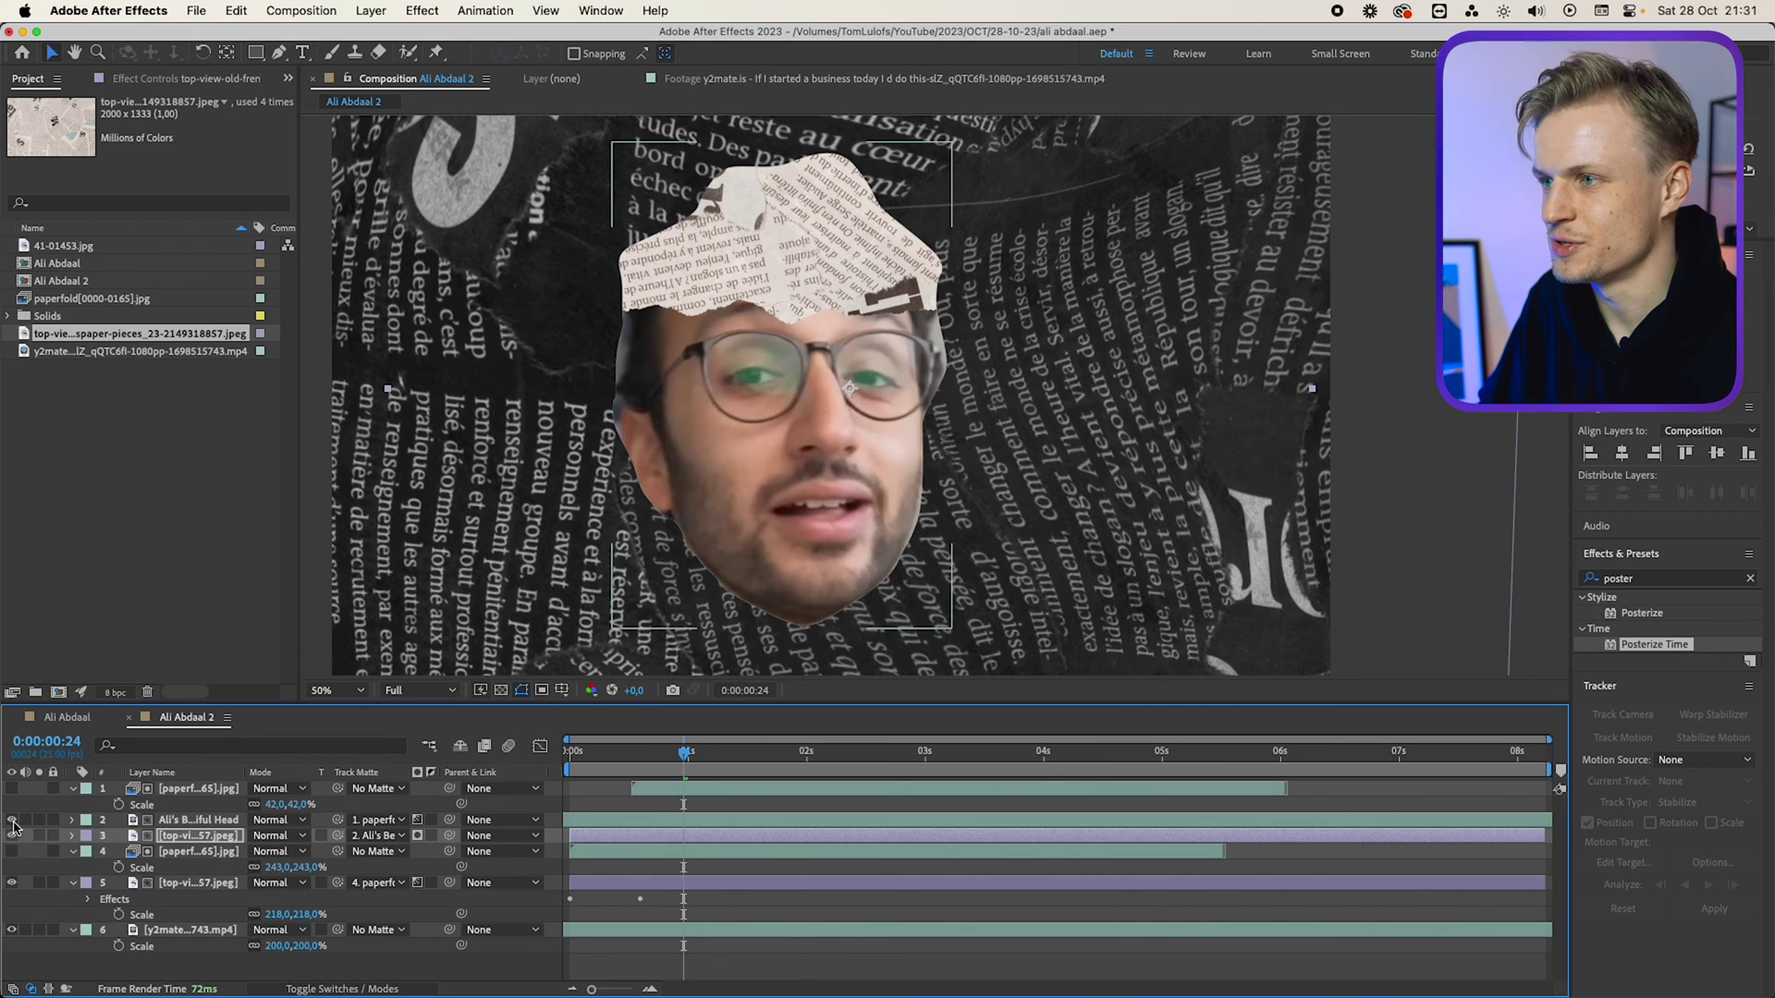
# At frame 17, draw a closed Pen mask on the light newspaper layer around the chin and the torn edge.
pyautogui.press('pageup')
pyautogui.press('pageup')
pyautogui.press('pageup')
pyautogui.press('pageup')
pyautogui.press('pageup')
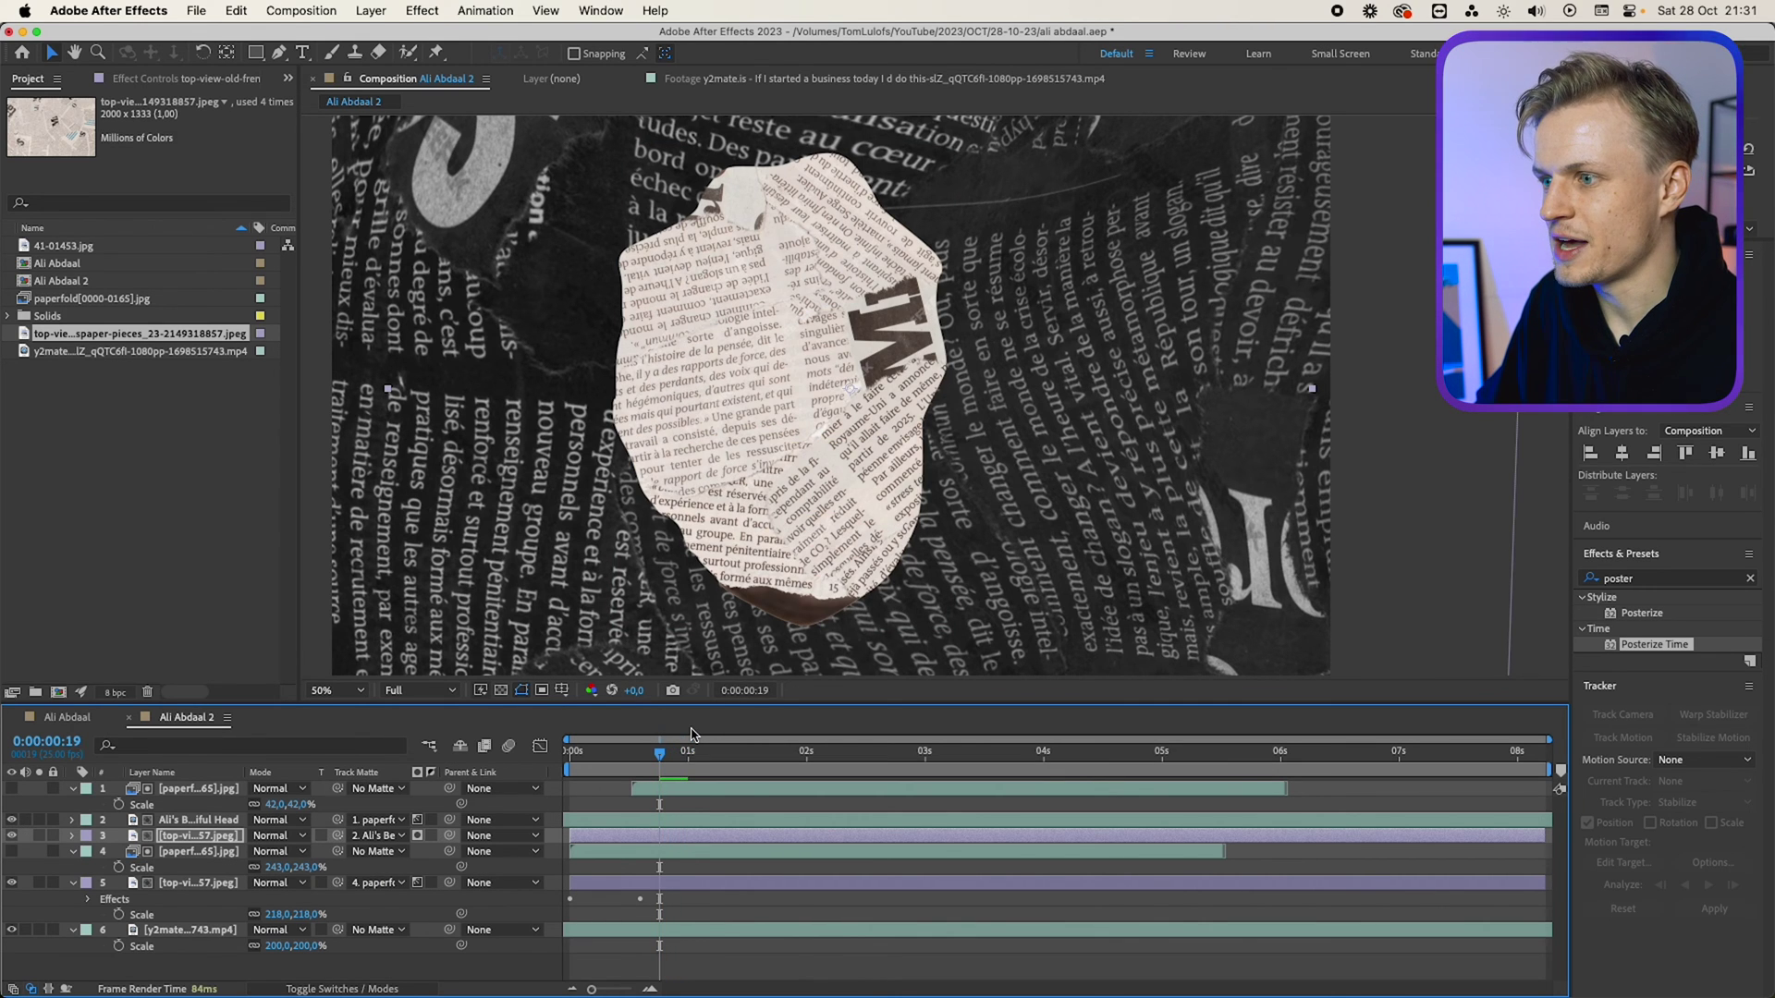
pyautogui.press('pageup')
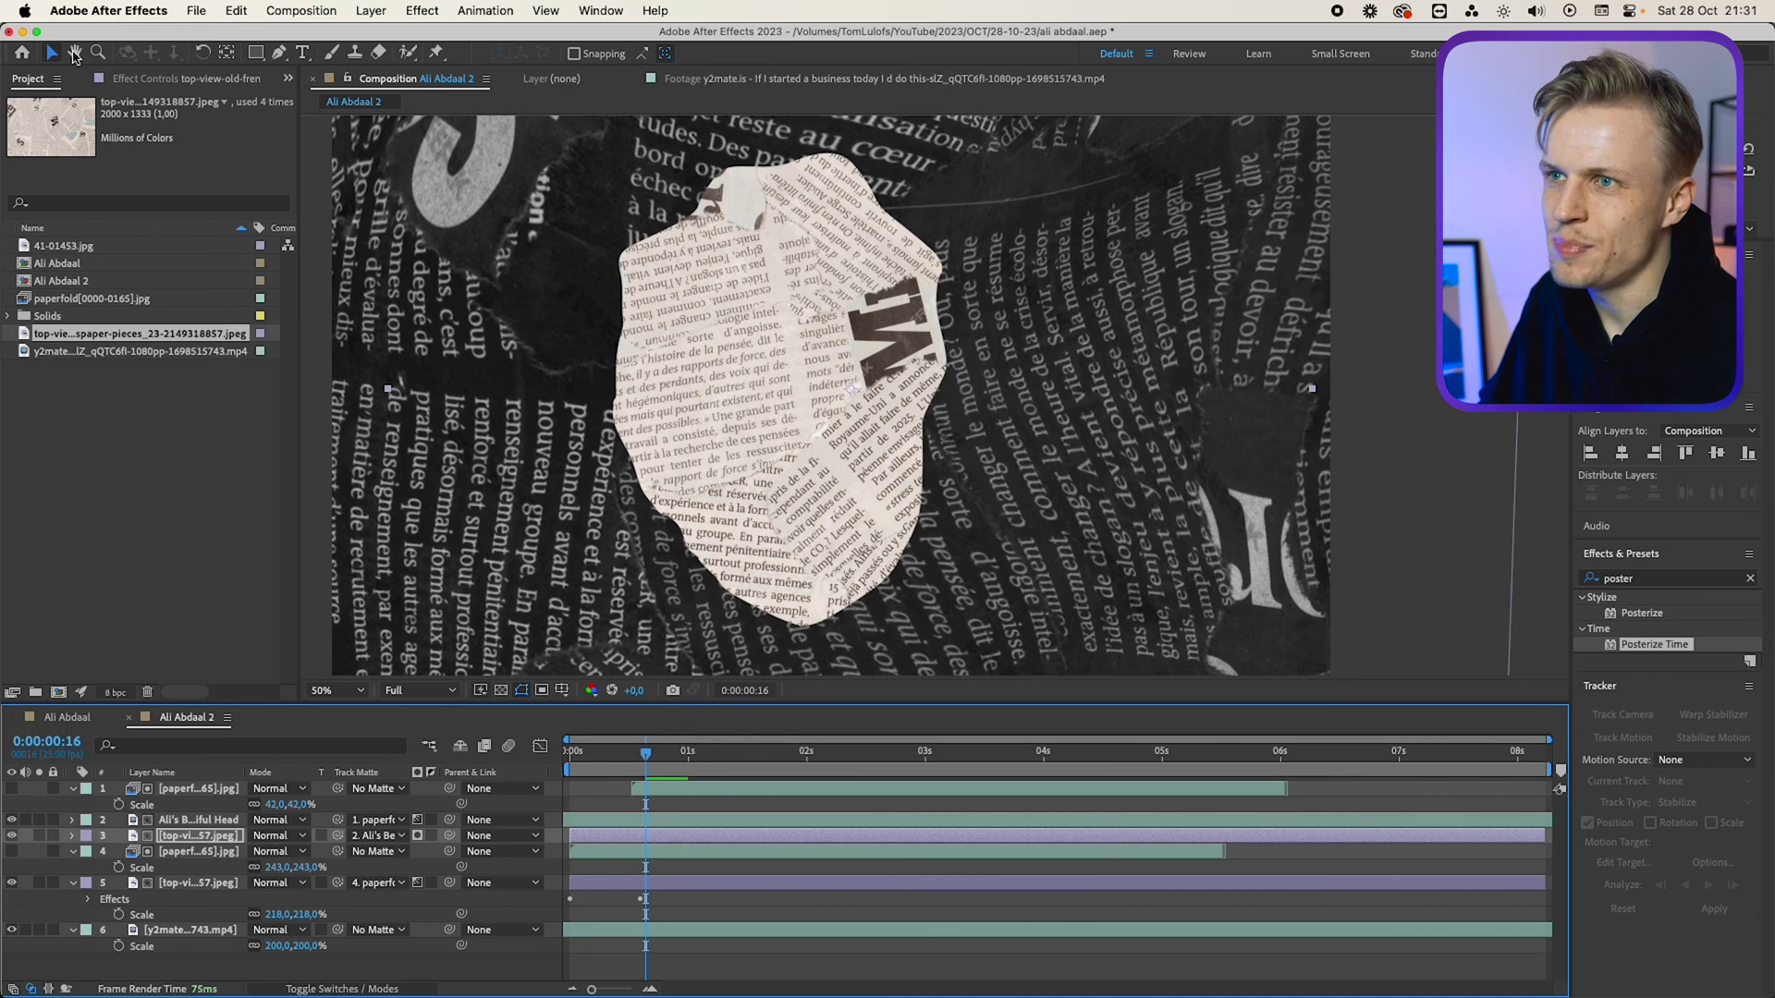
pyautogui.click(279, 52)
pyautogui.scroll(-3, 457, 402)
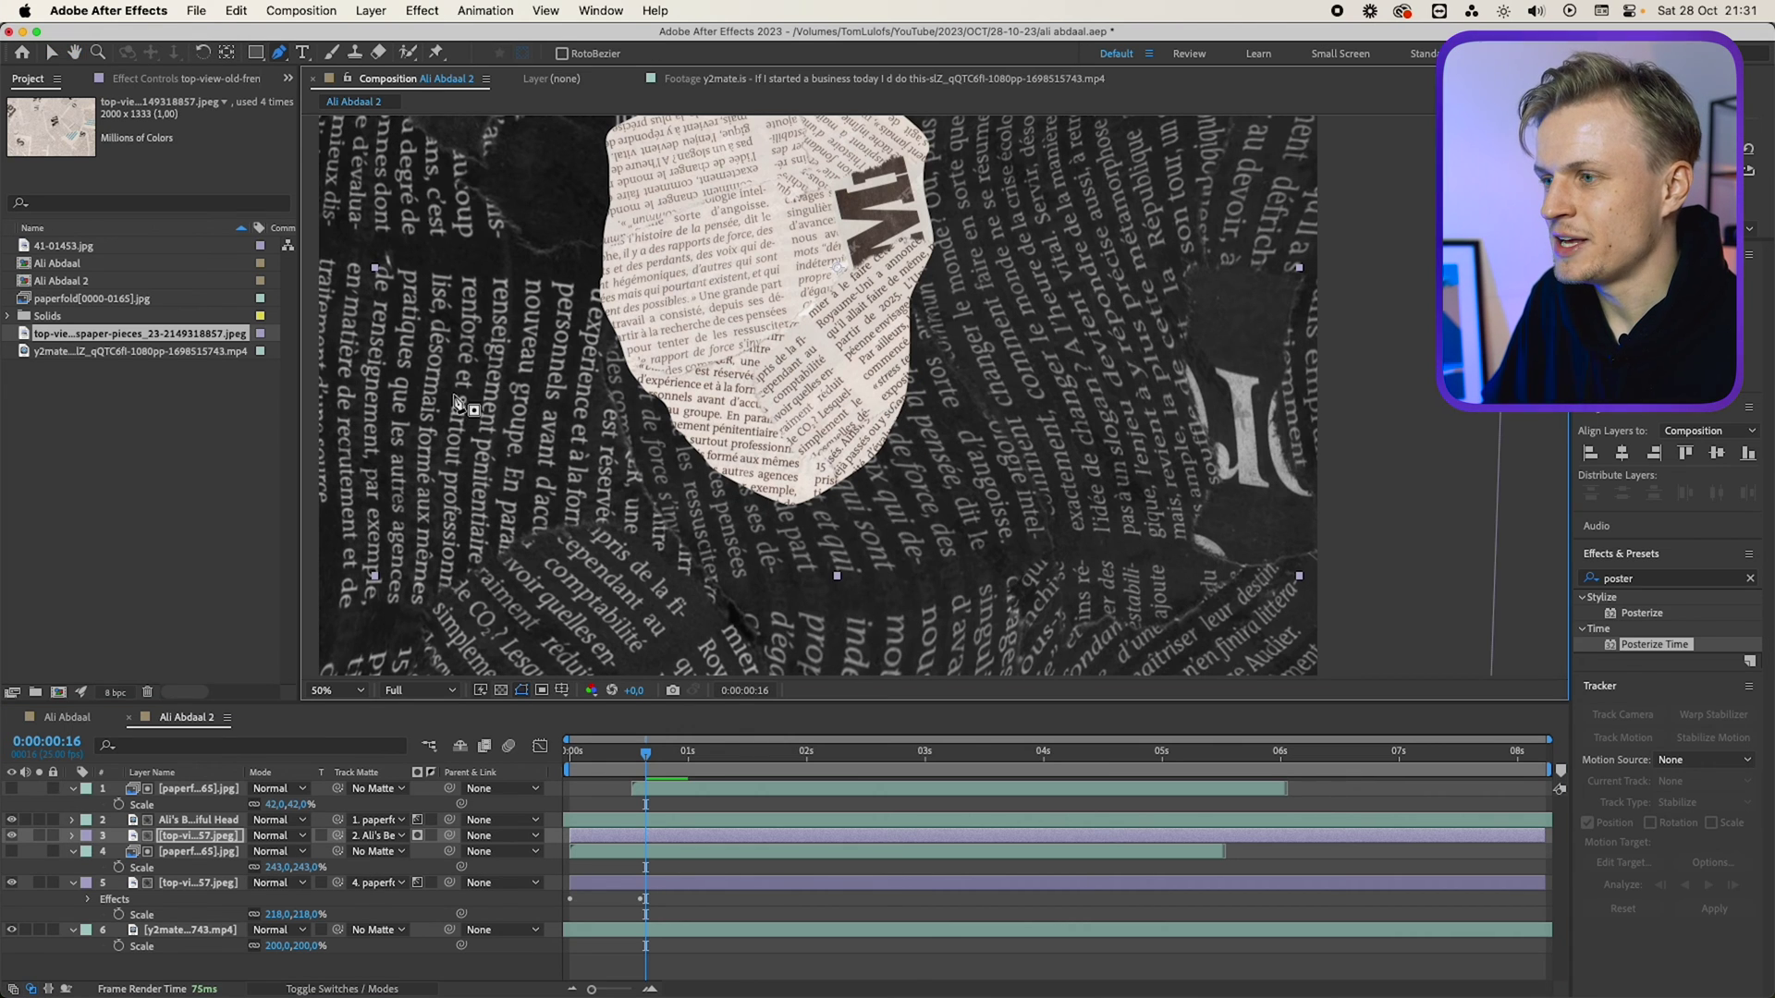
pyautogui.scroll(2, 764, 607)
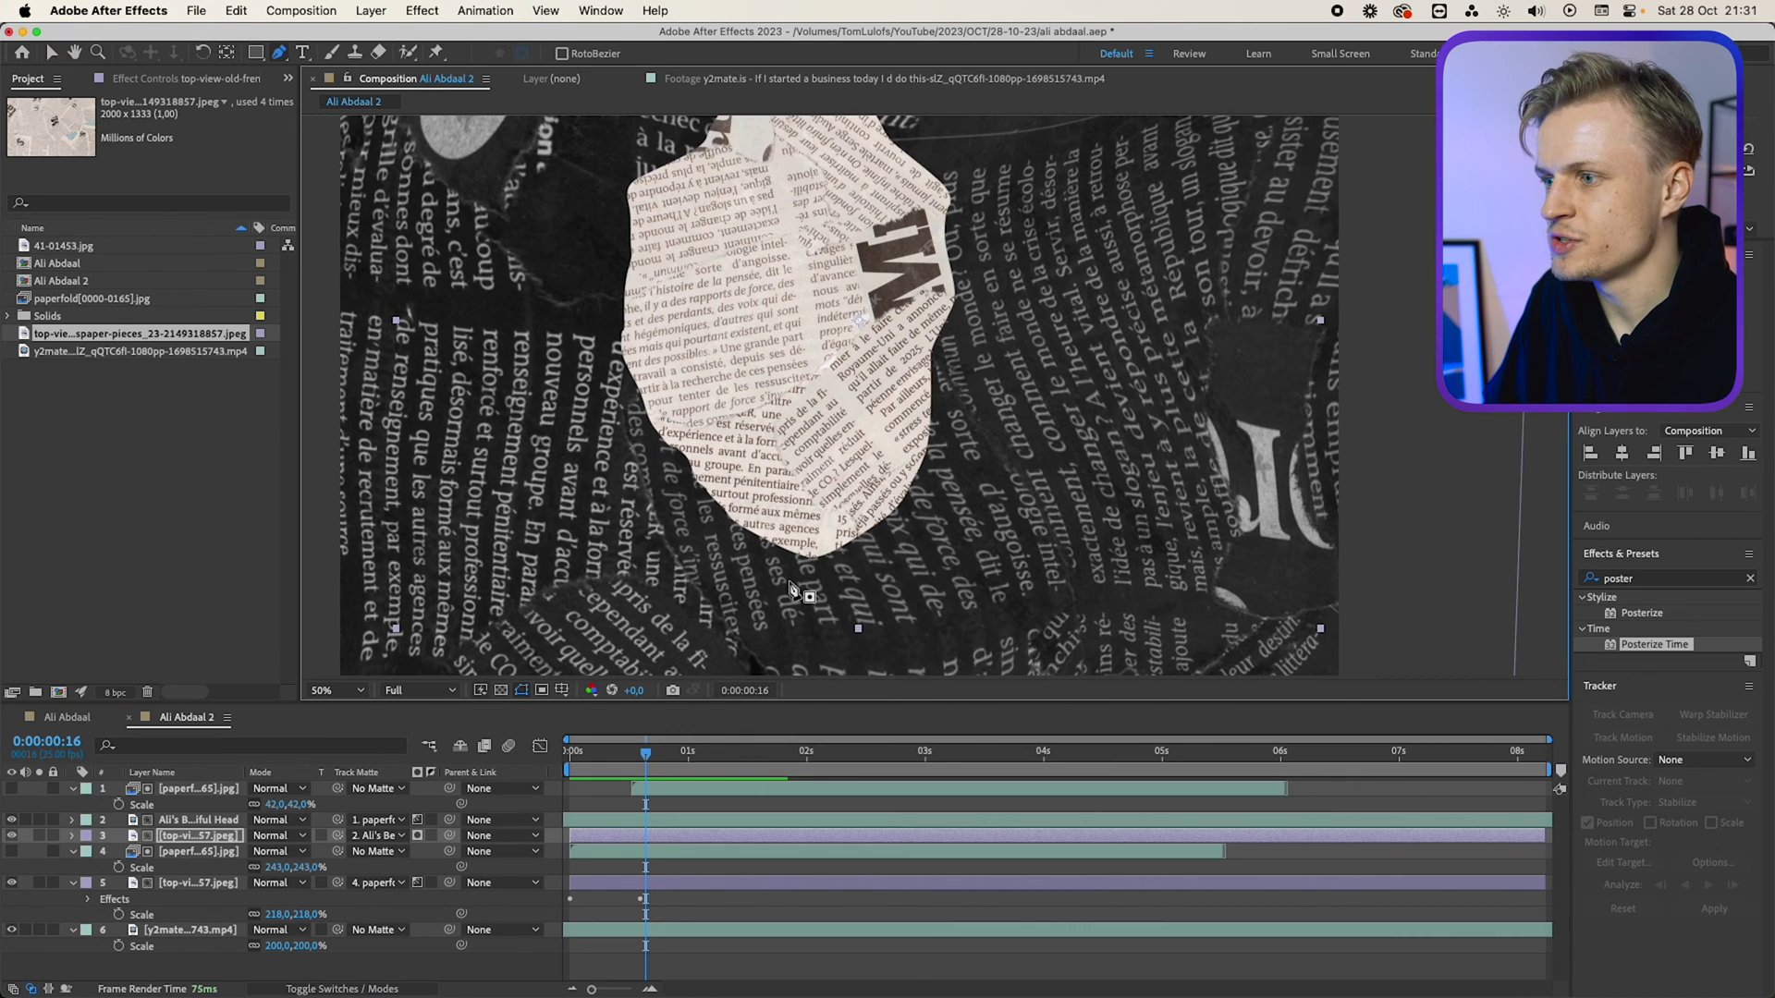
pyautogui.click(605, 582)
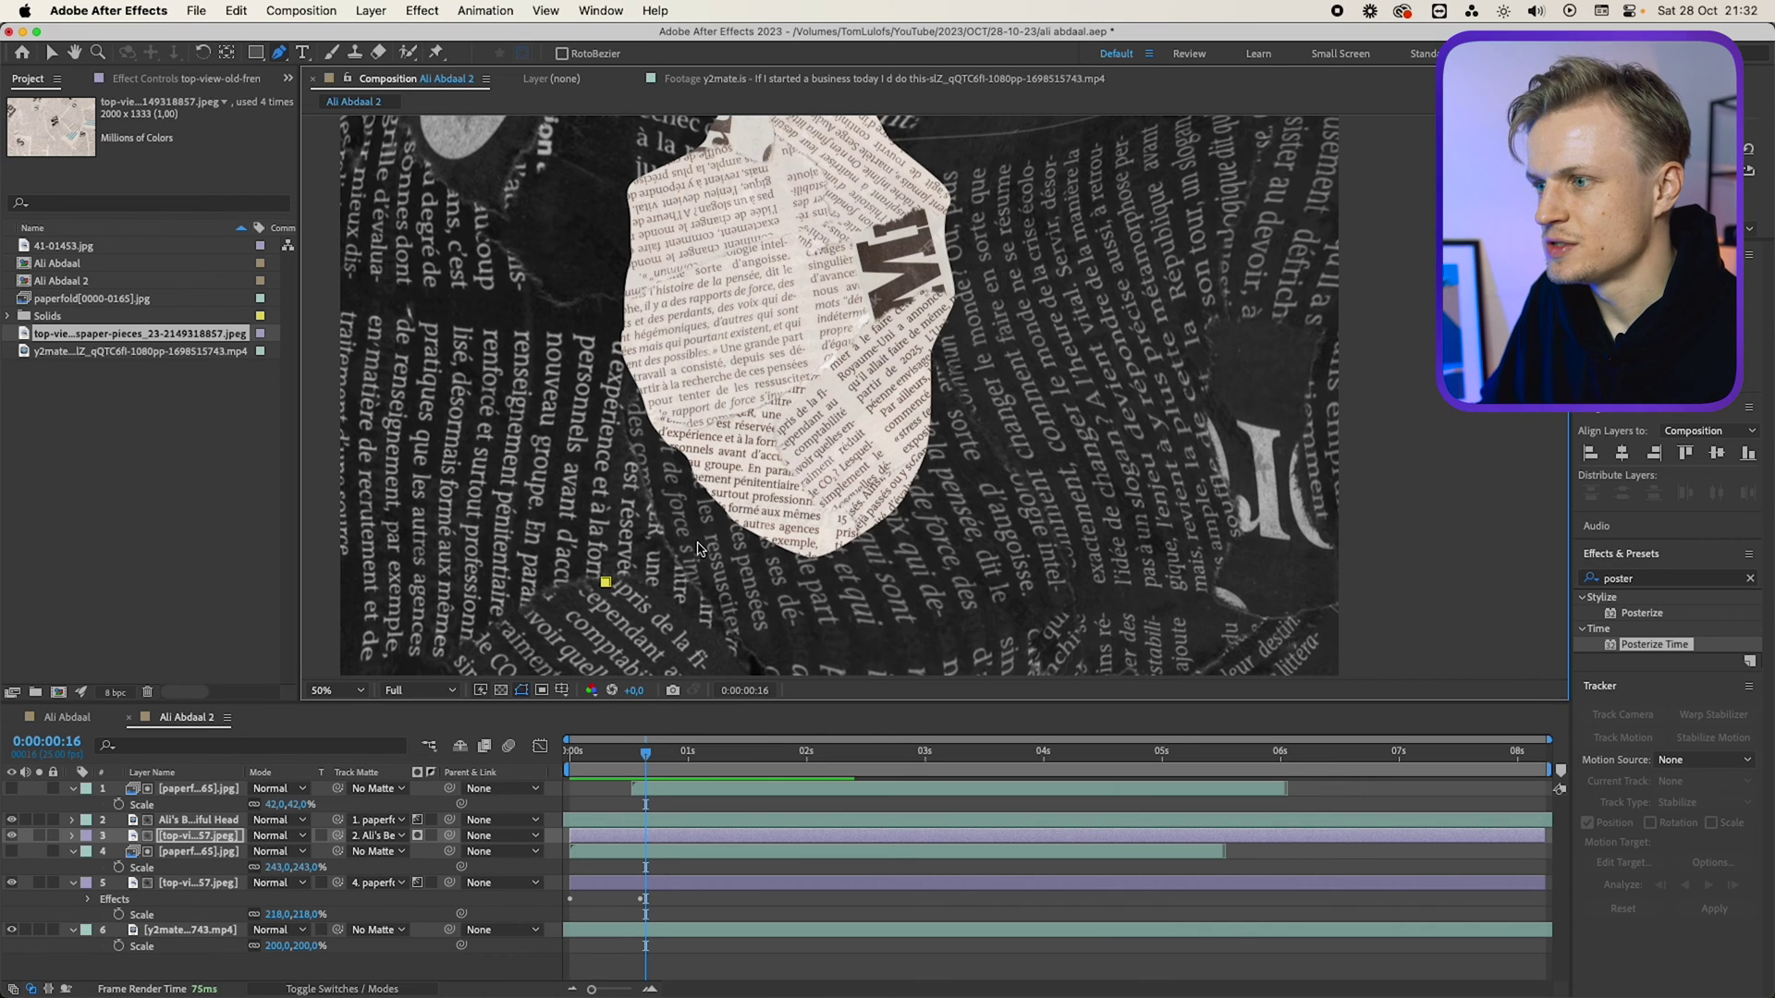
pyautogui.press('pagedown')
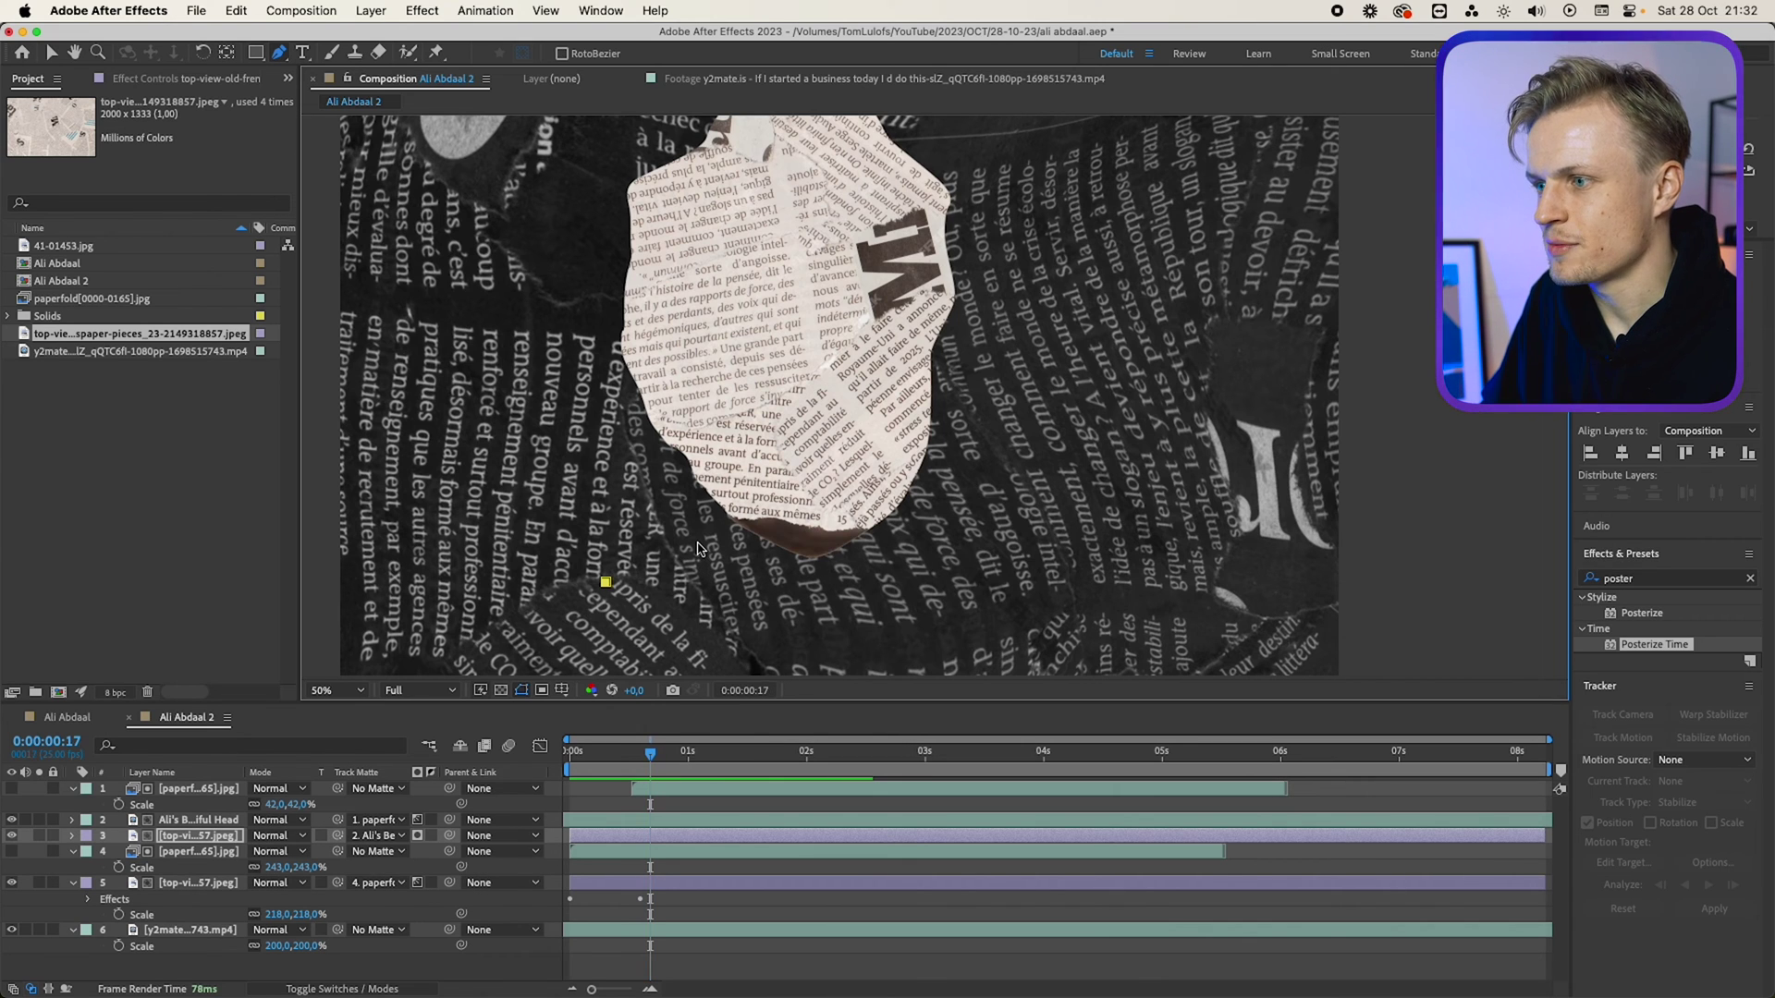
pyautogui.click(667, 497)
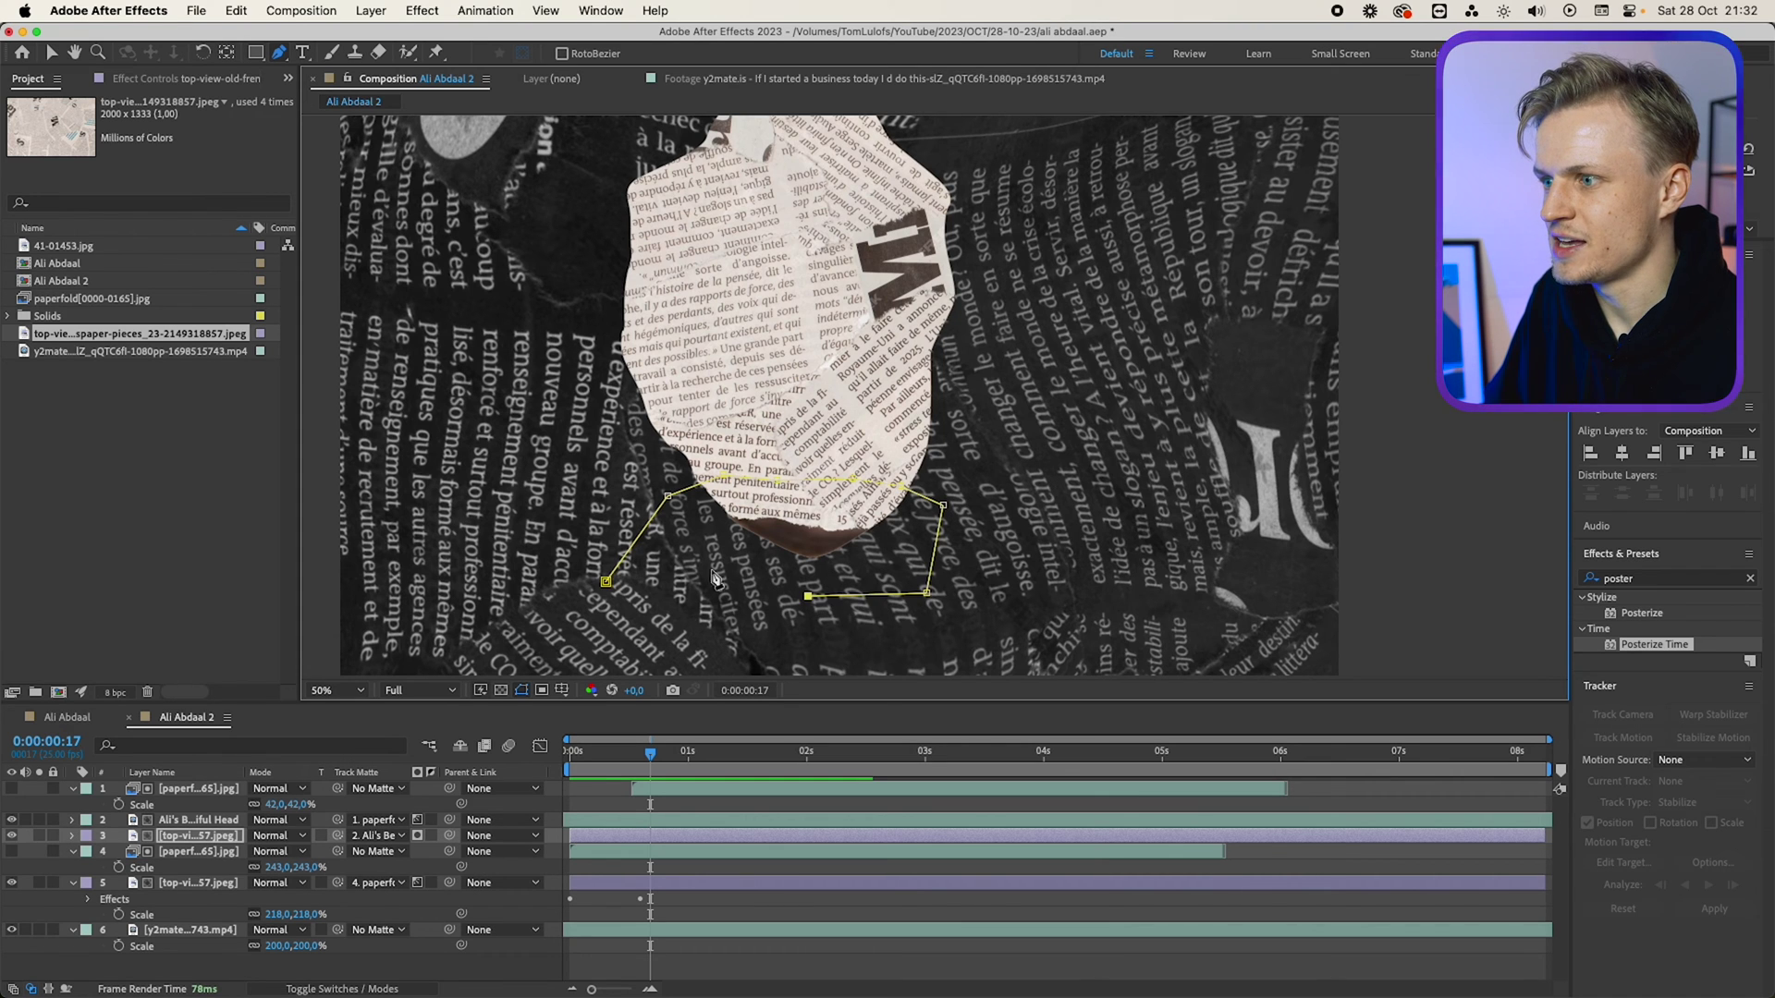
pyautogui.click(605, 583)
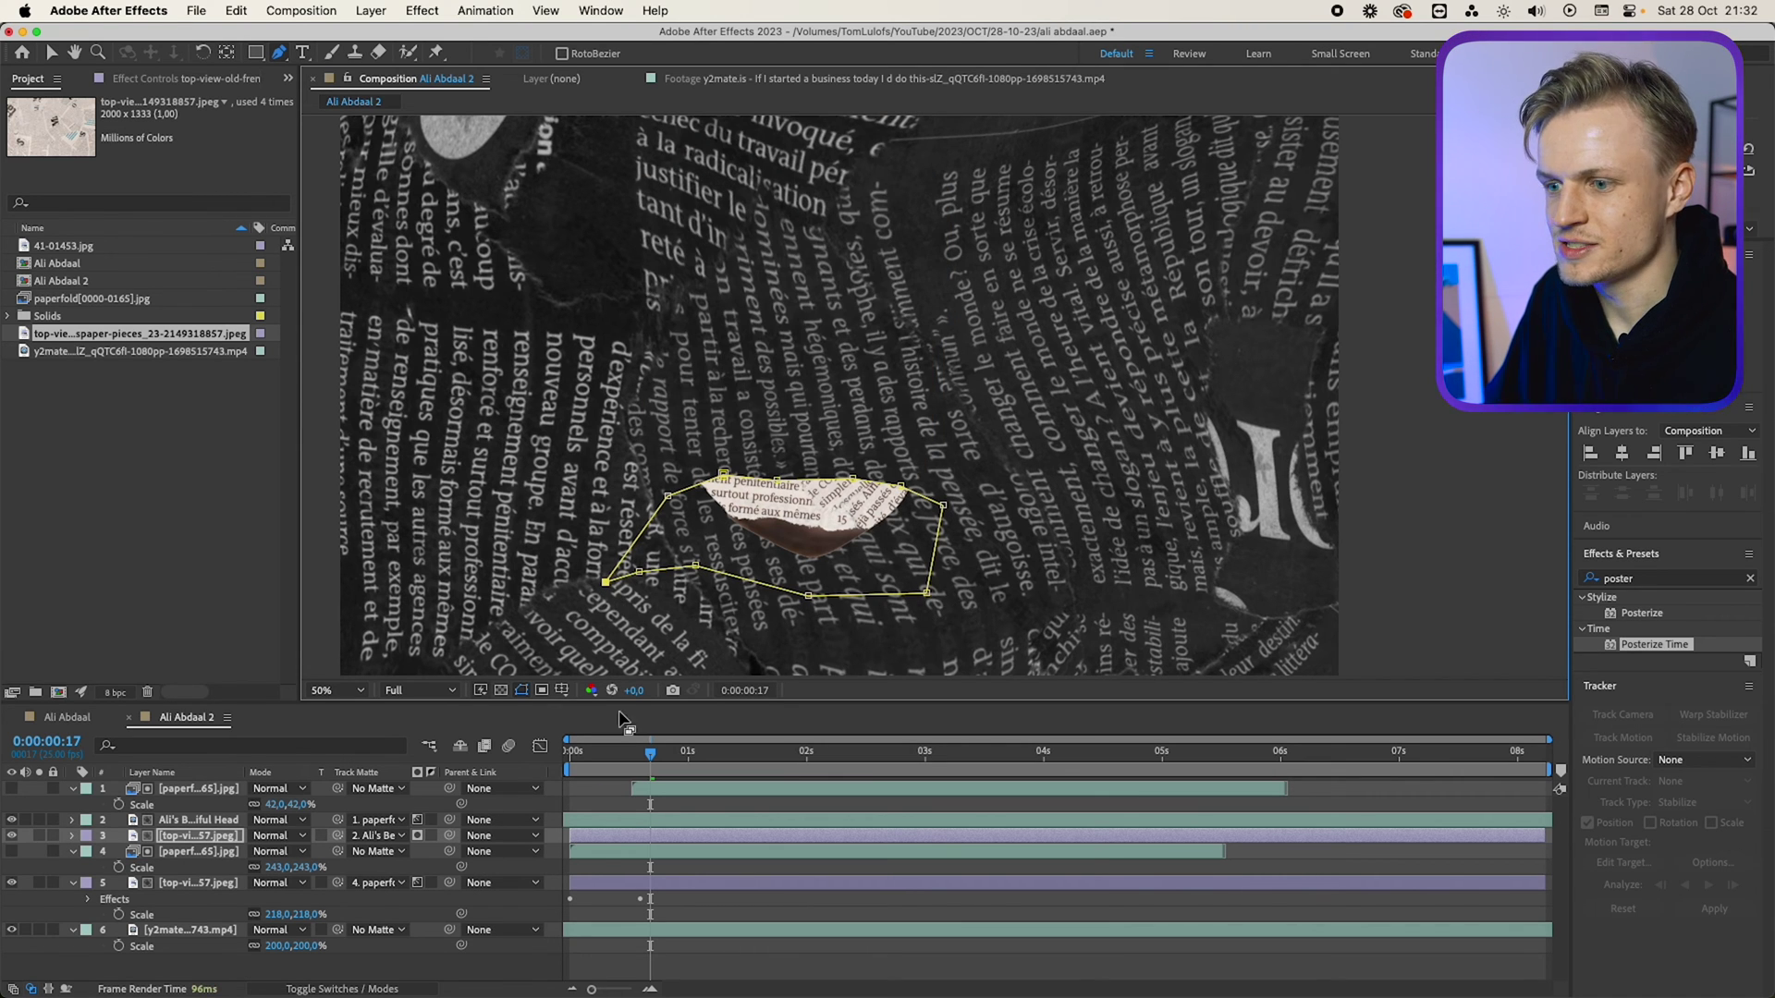
# Keyframe the newspaper's Mask Path at frame 17 and move the mask below the chin at frame 16.
pyautogui.press('m')
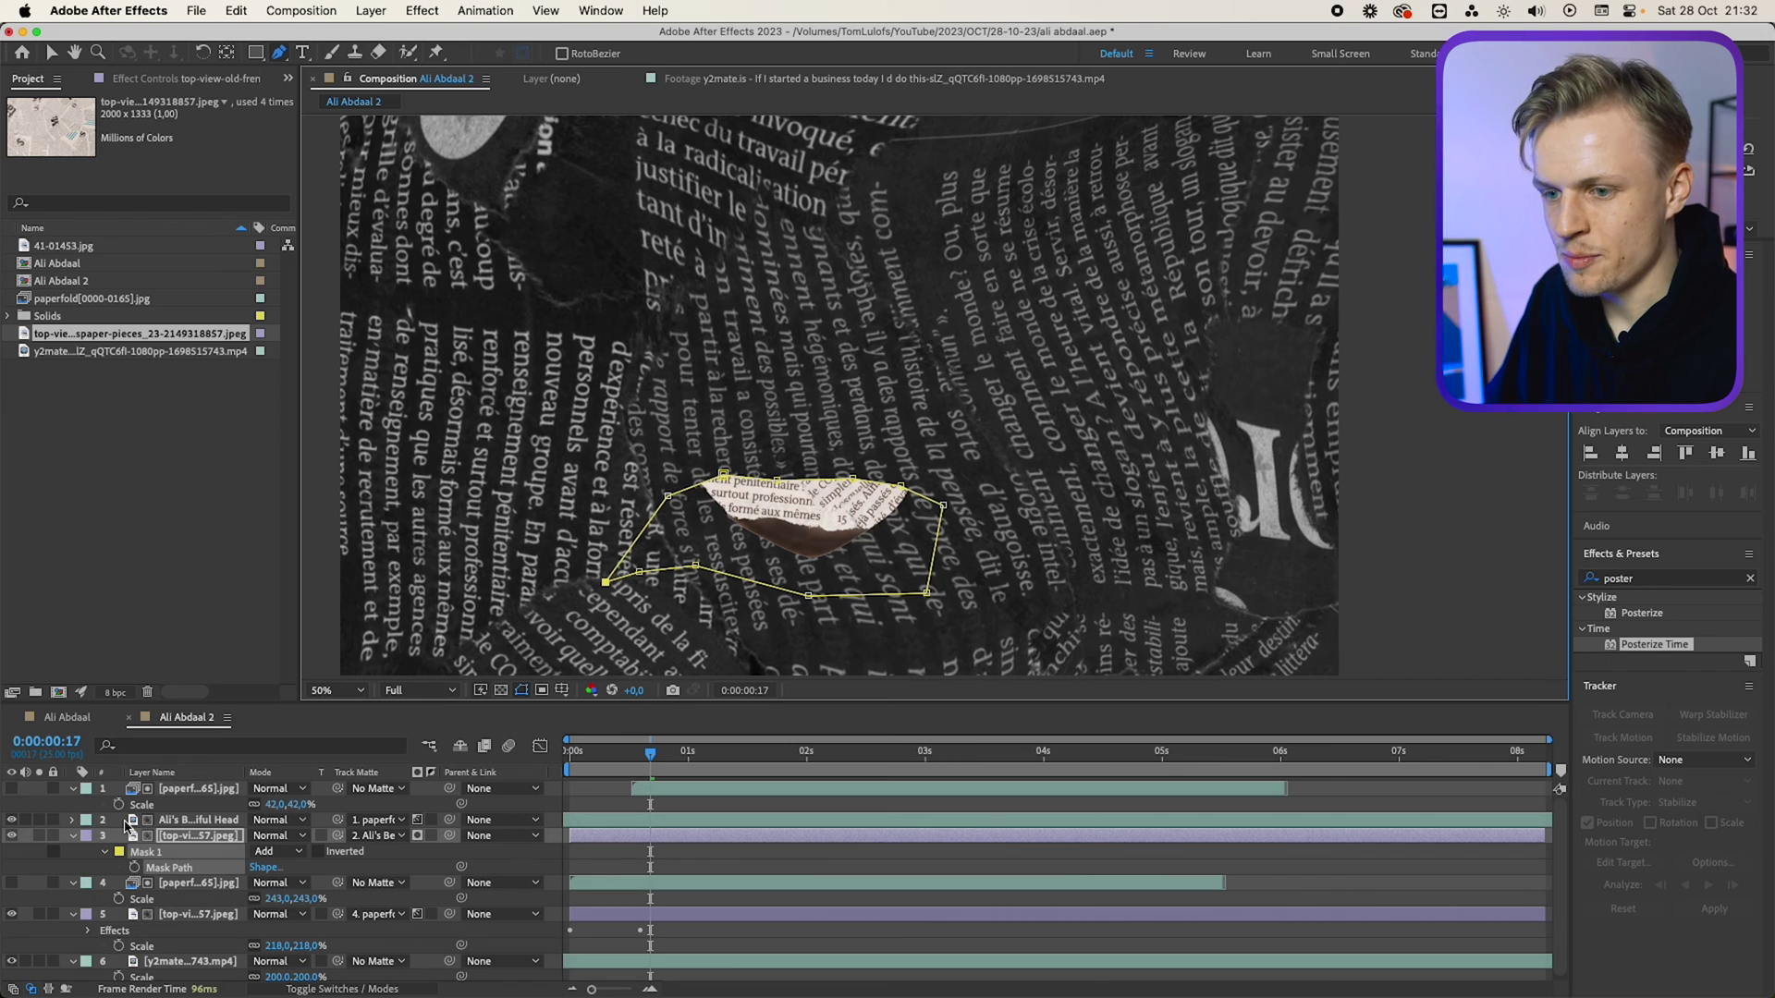
pyautogui.click(135, 868)
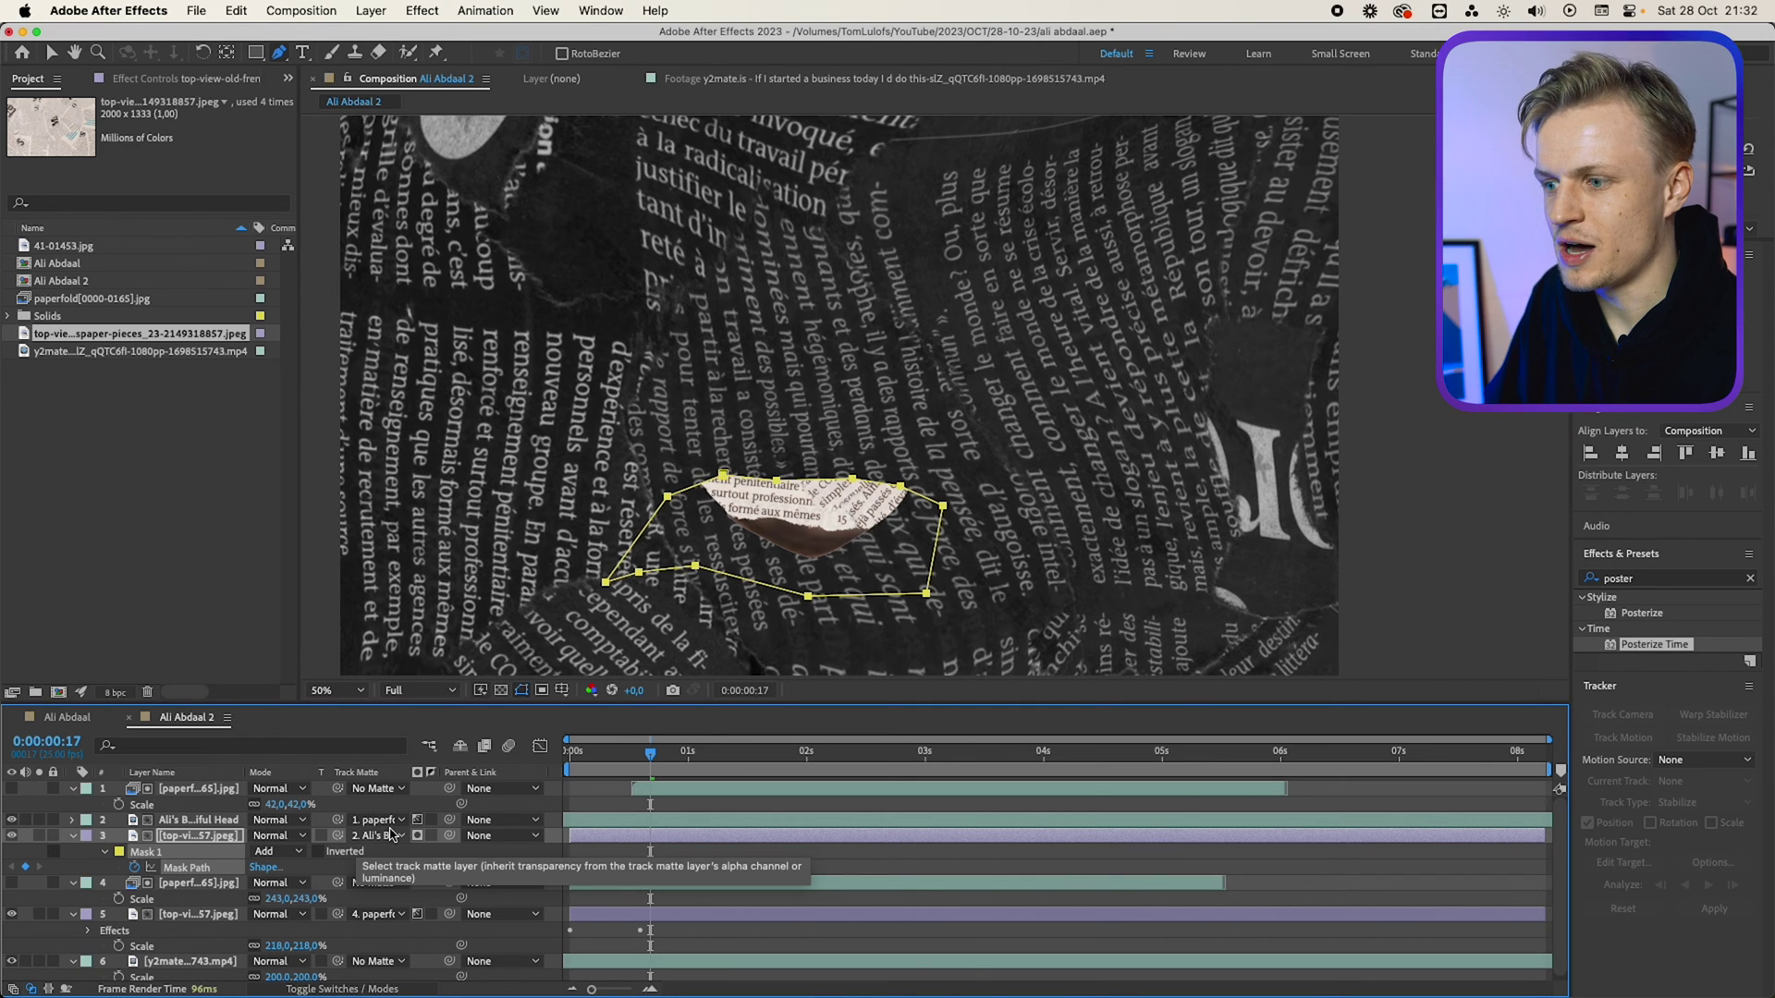
pyautogui.press('pageup')
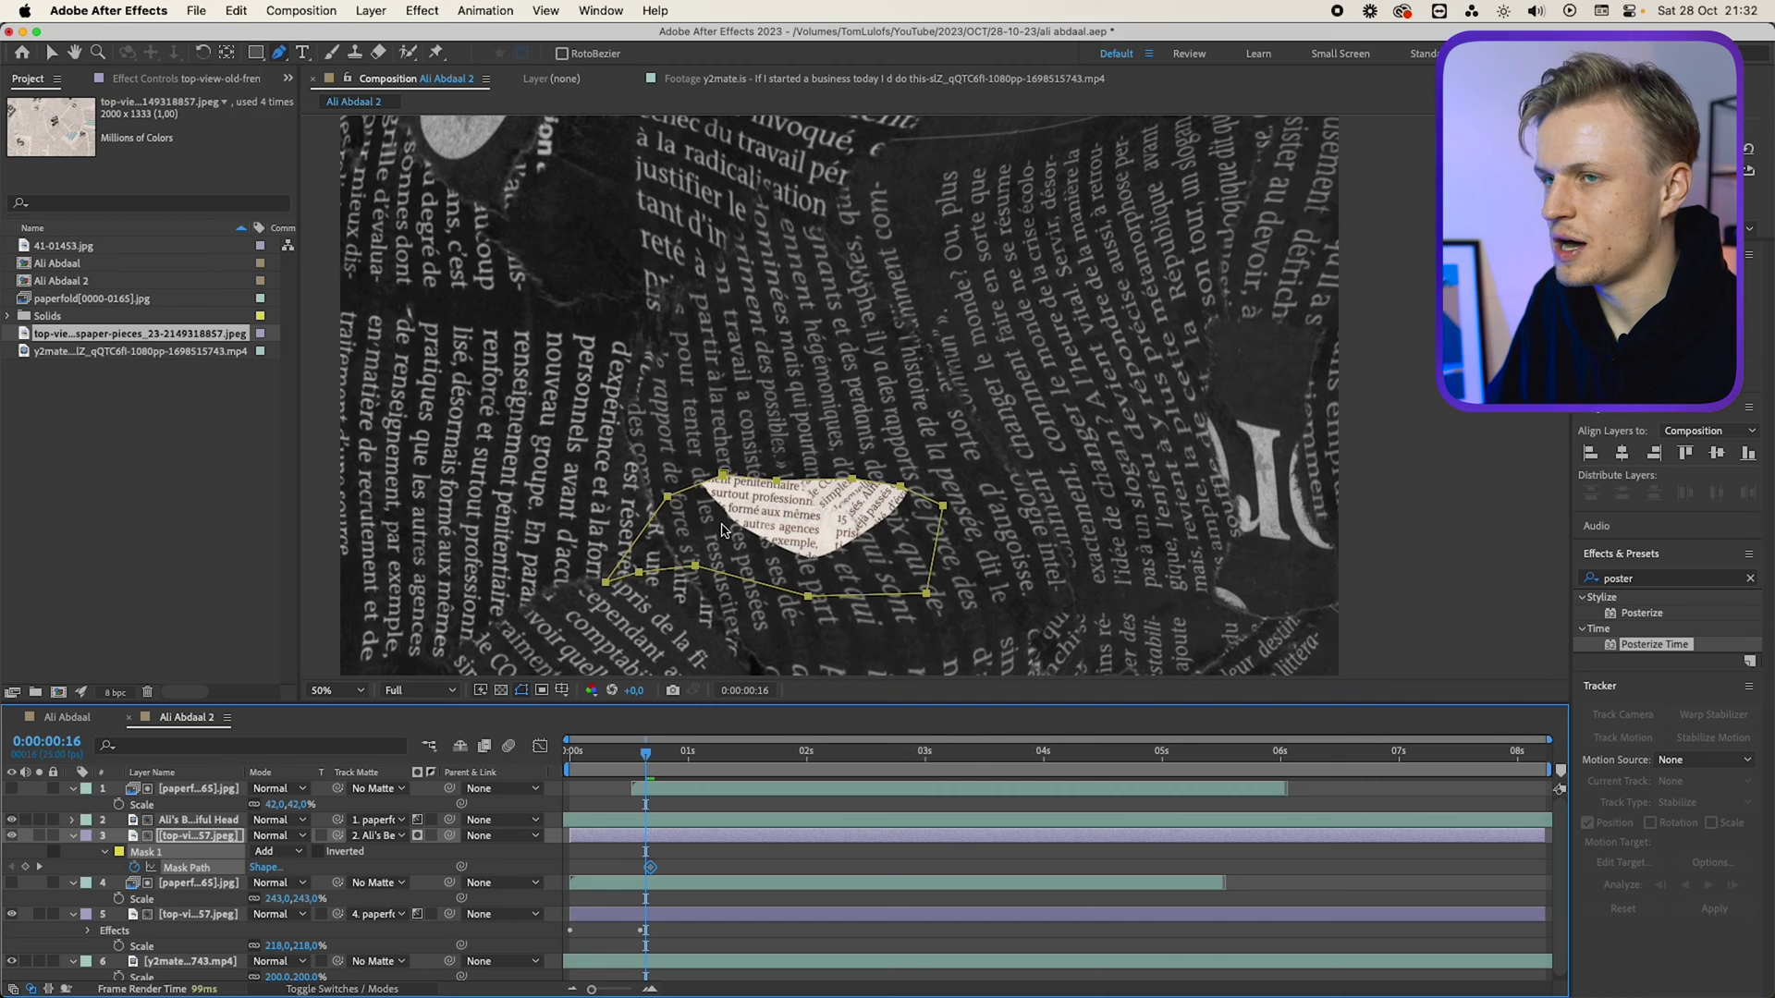
pyautogui.click(53, 55)
pyautogui.doubleClick(861, 592)
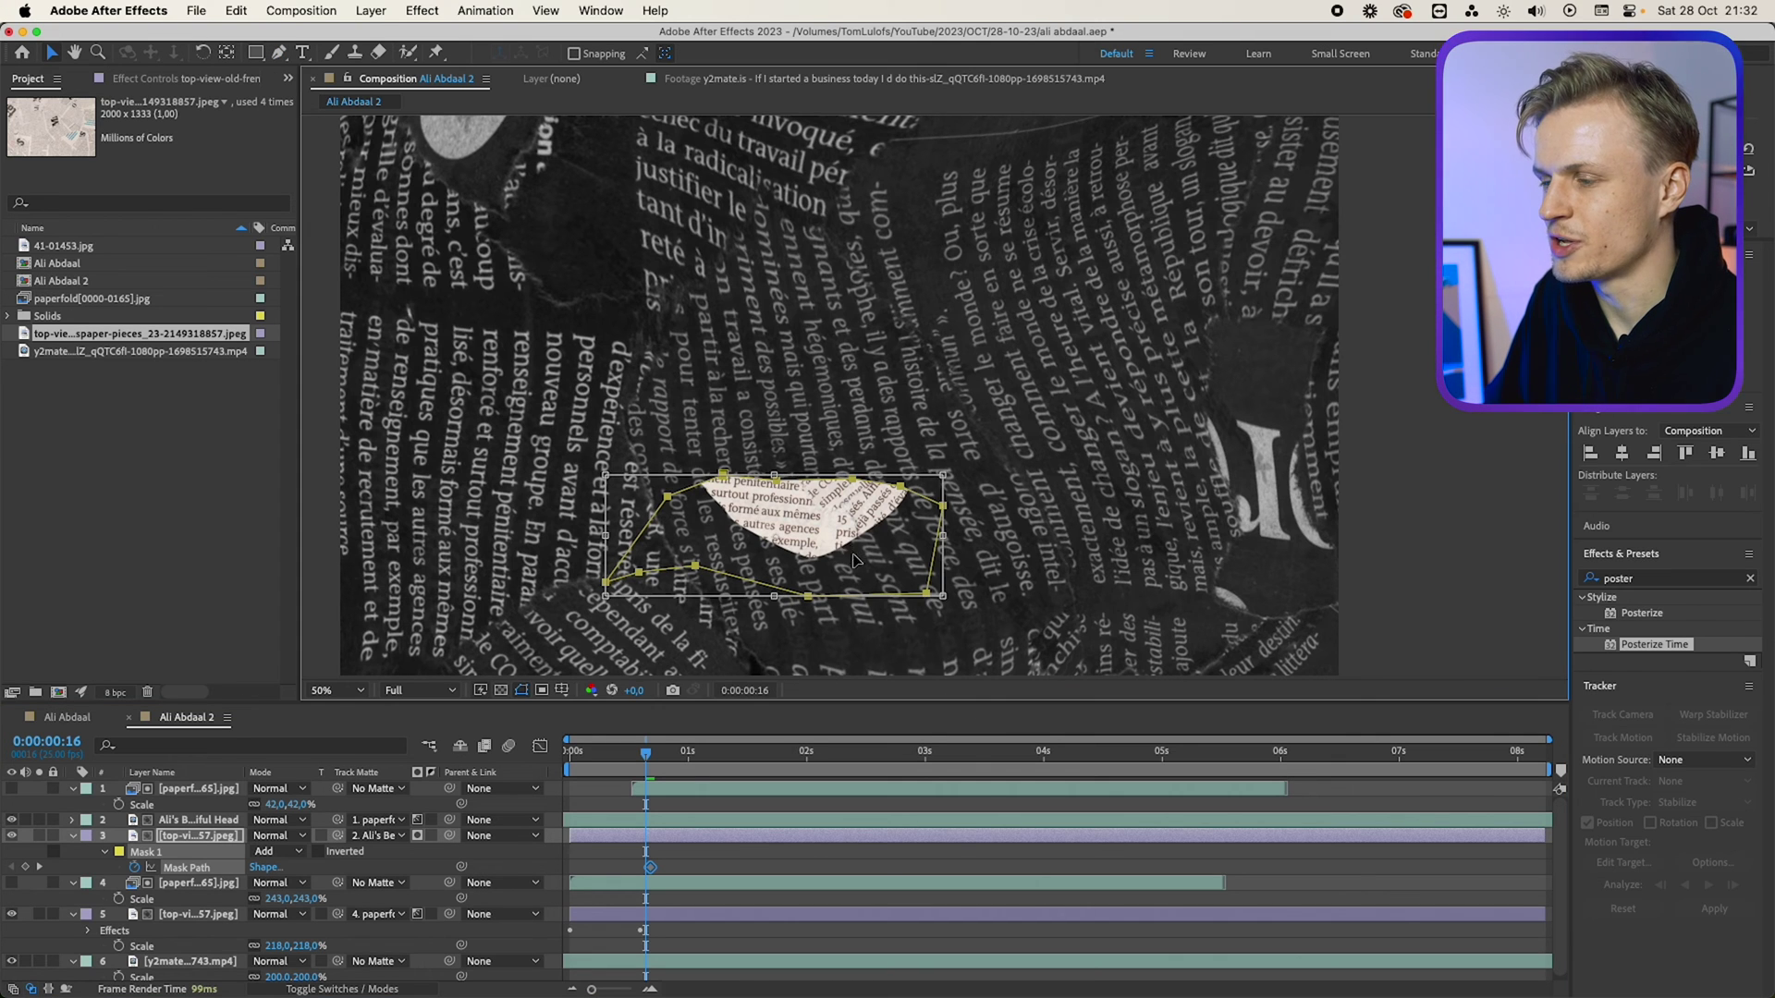
pyautogui.moveTo(885, 552); pyautogui.dragTo(882, 639)
pyautogui.click(640, 853)
pyautogui.scroll(4, 641, 852)
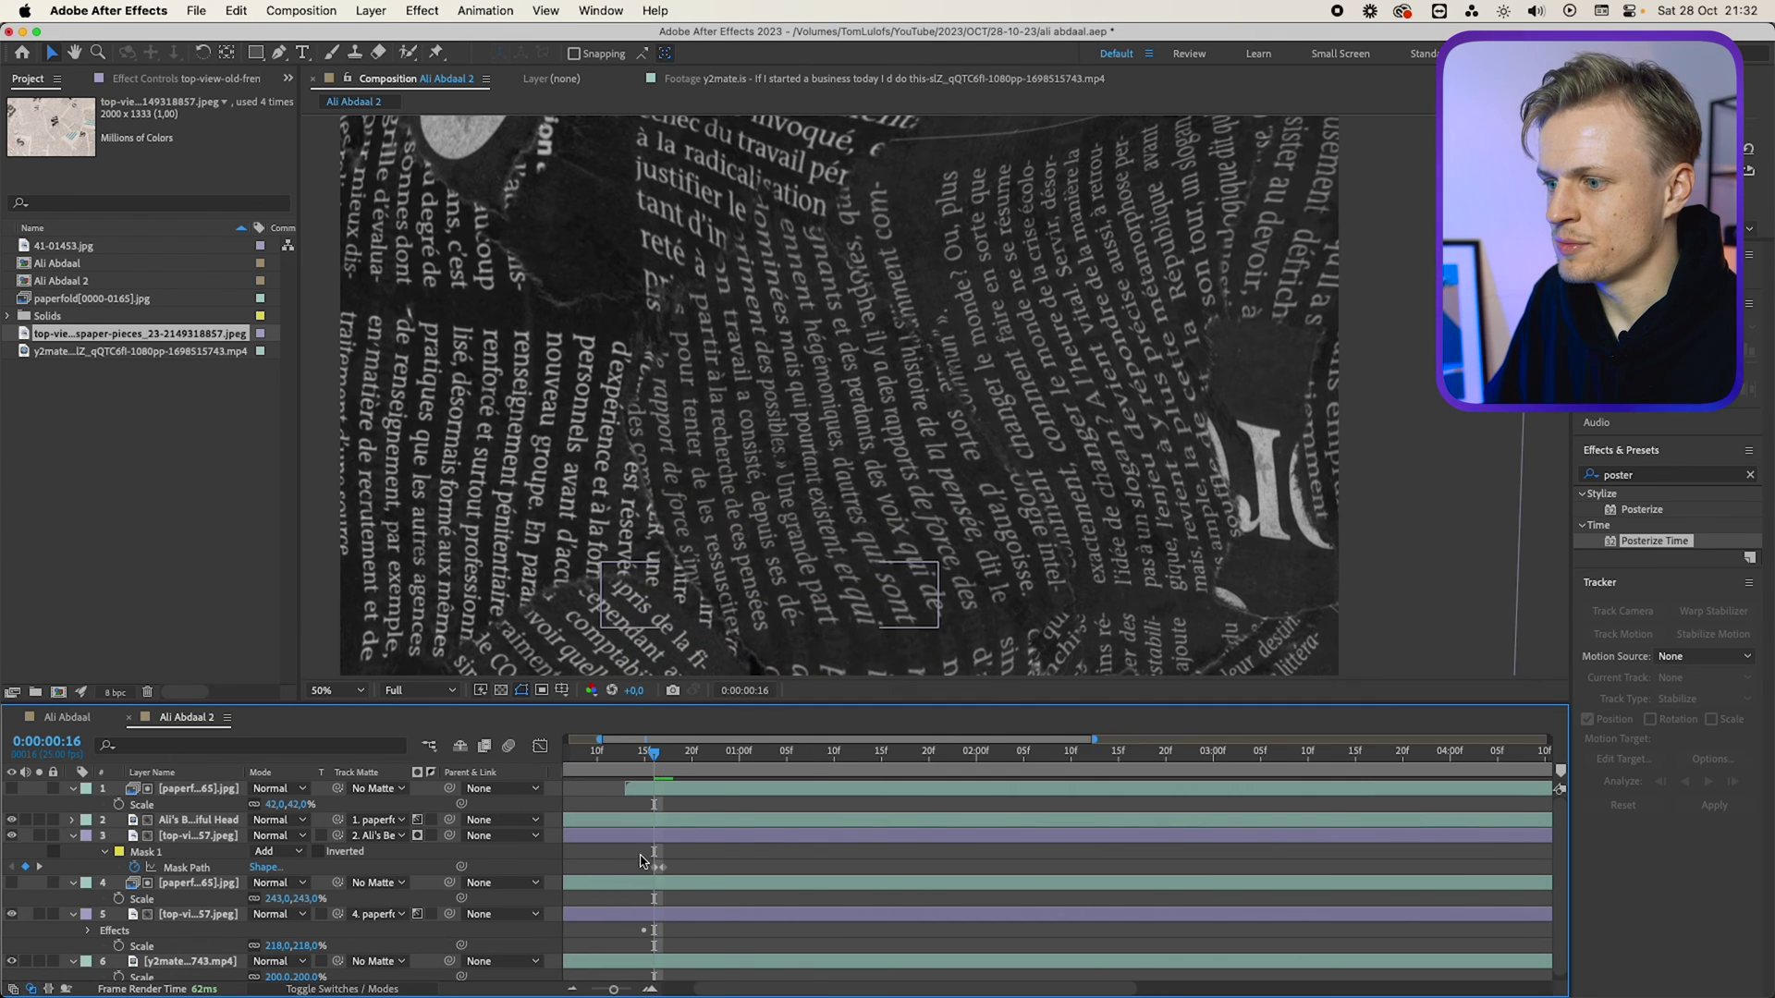
pyautogui.click(689, 852)
pyautogui.moveTo(690, 757); pyautogui.dragTo(726, 760)
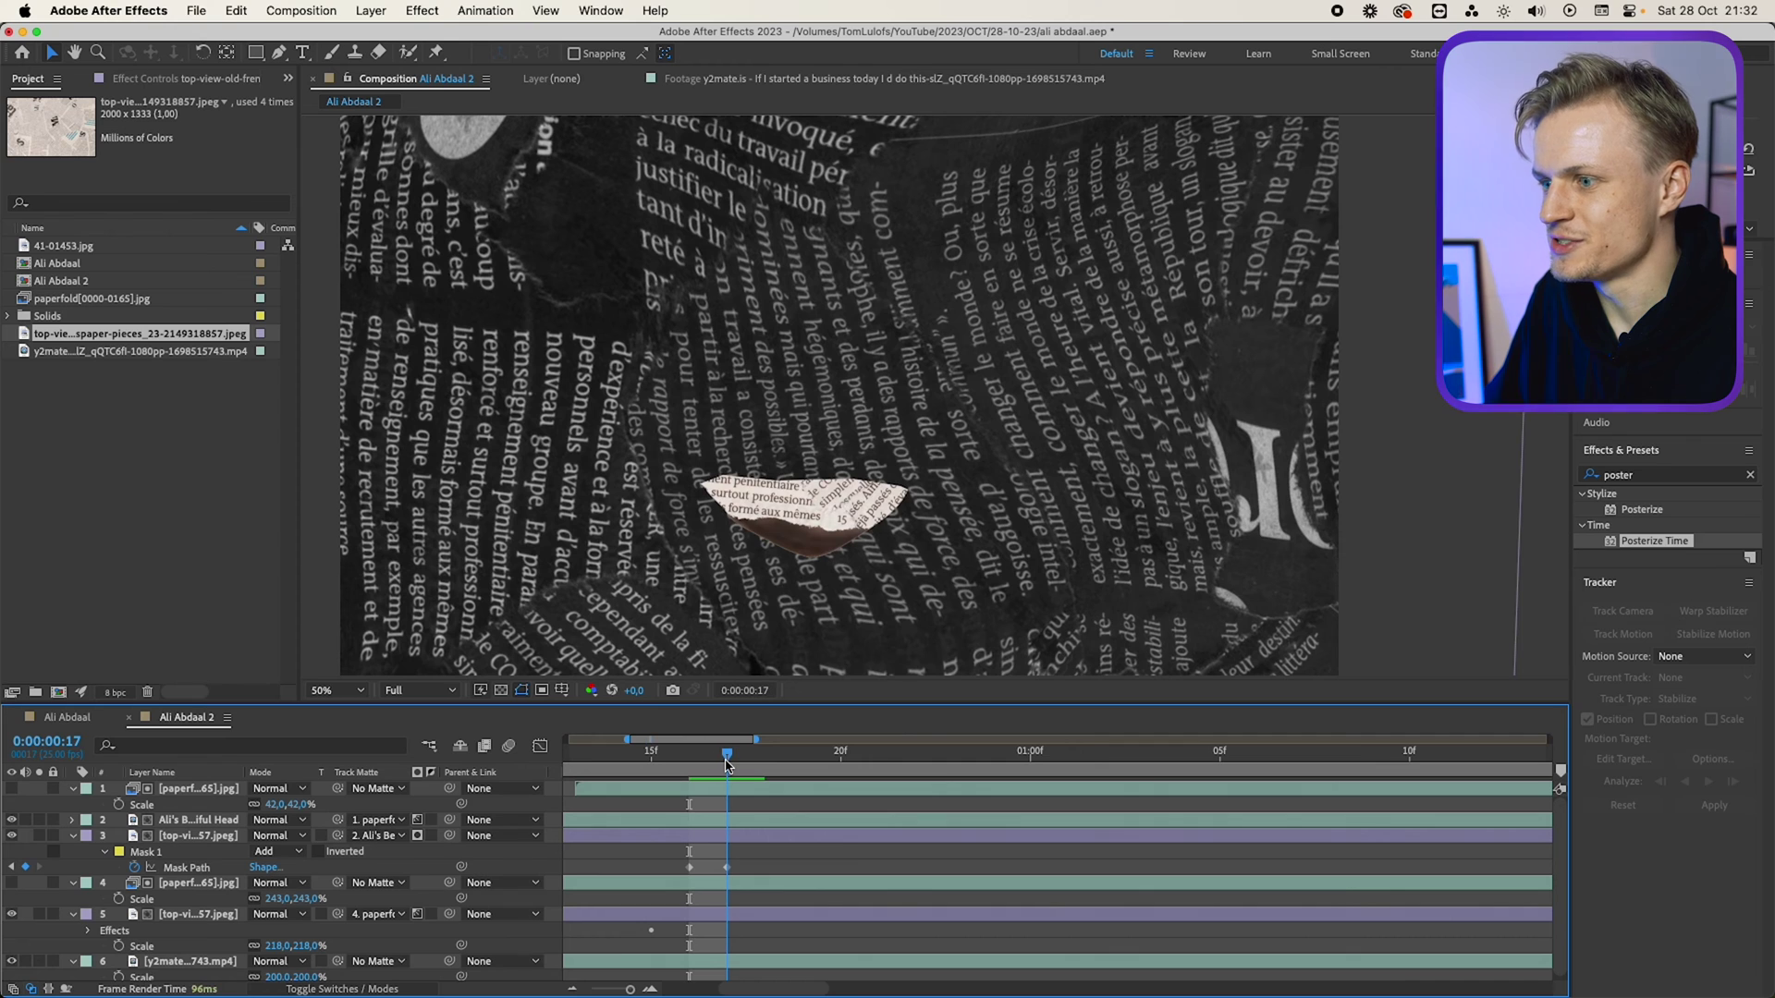
# Repeat the frame 17 mask keyframe at frame 19, then raise the mask's upper points above the torn edge at frame 20.
pyautogui.click(726, 867)
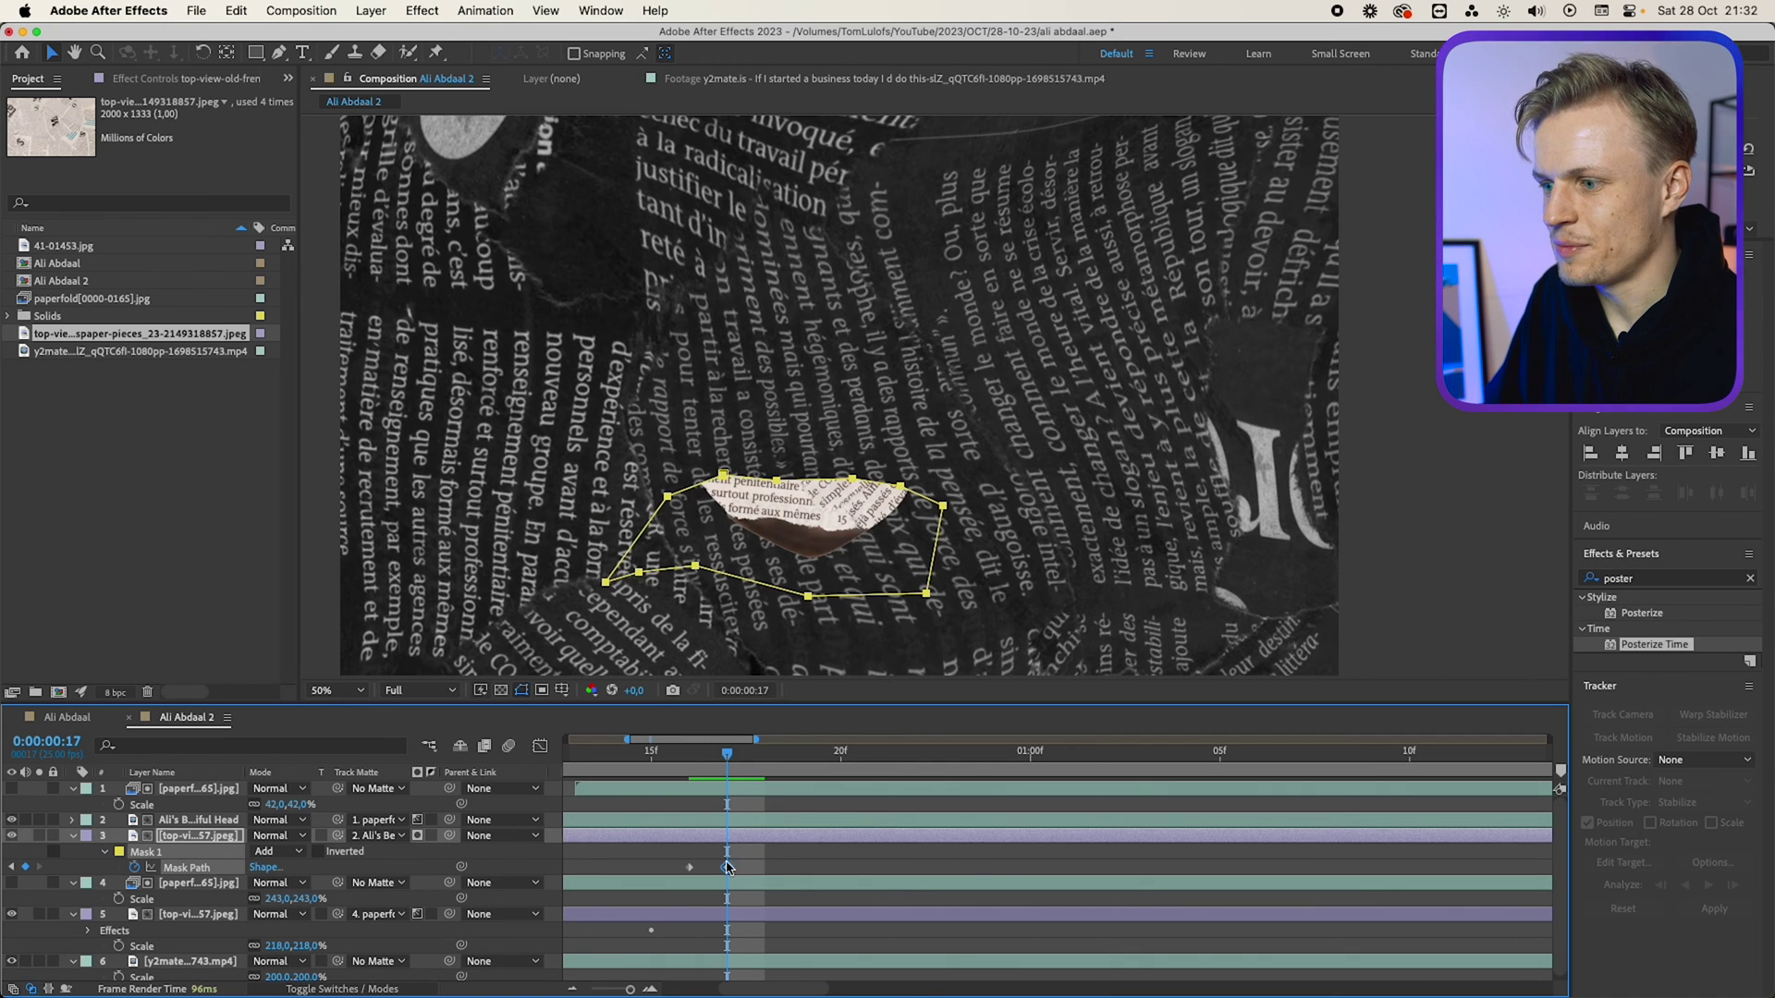
pyautogui.moveTo(730, 756); pyautogui.dragTo(827, 760)
pyautogui.hotkey('alt', 'm')
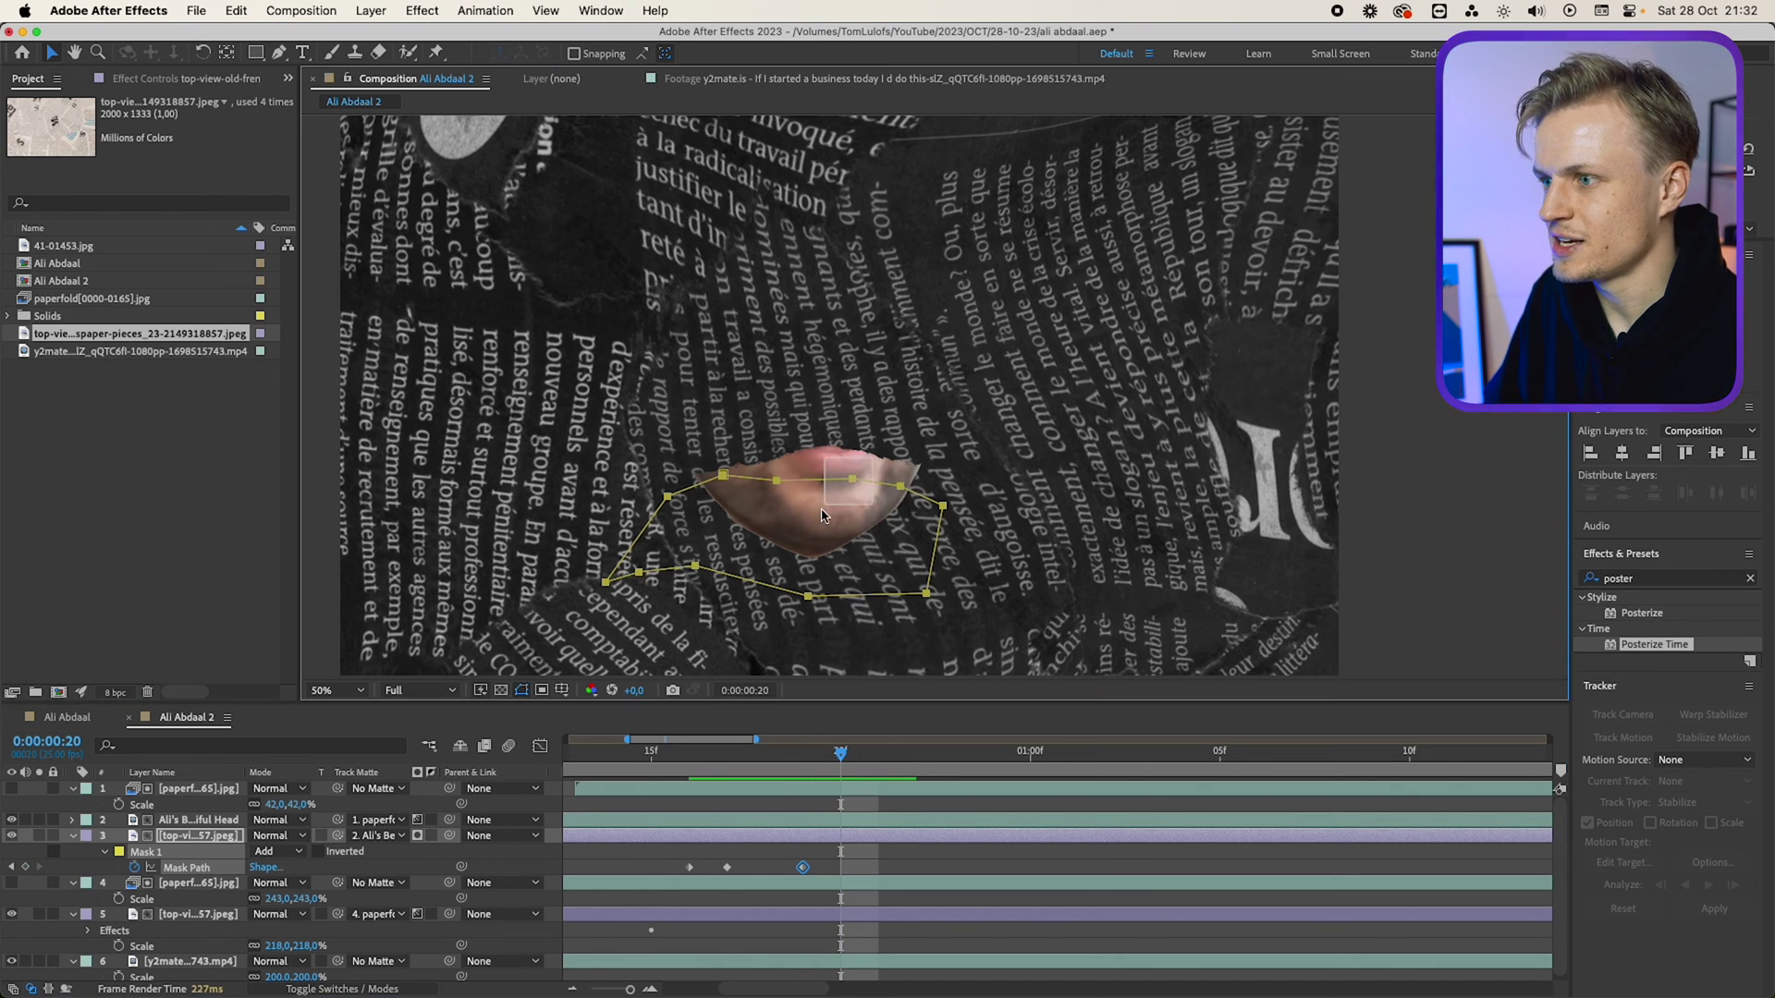
pyautogui.moveTo(852, 479); pyautogui.dragTo(947, 423)
pyautogui.moveTo(779, 482); pyautogui.dragTo(626, 426)
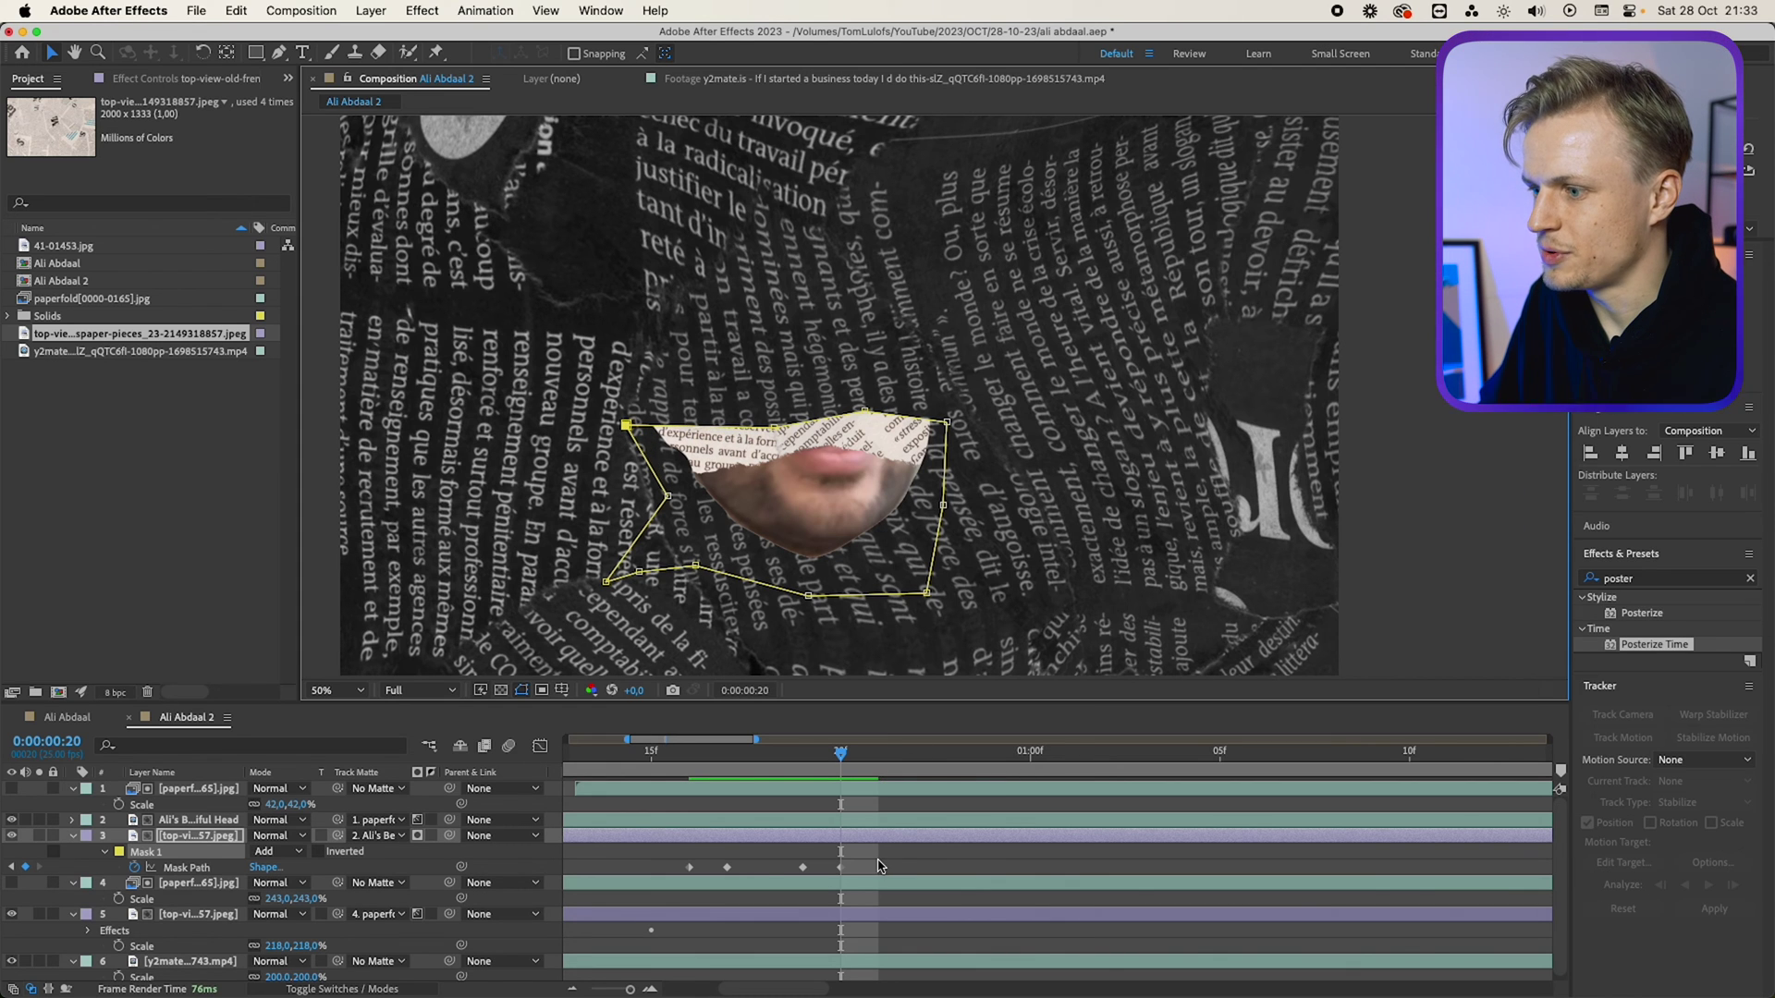
# Copy the frame 20 Mask Path keyframe and paste it at frame 22 to hold the shape.
pyautogui.click(840, 867)
pyautogui.press('pagedown')
pyautogui.press('pagedown')
pyautogui.press('pagedown')
pyautogui.press('pagedown')
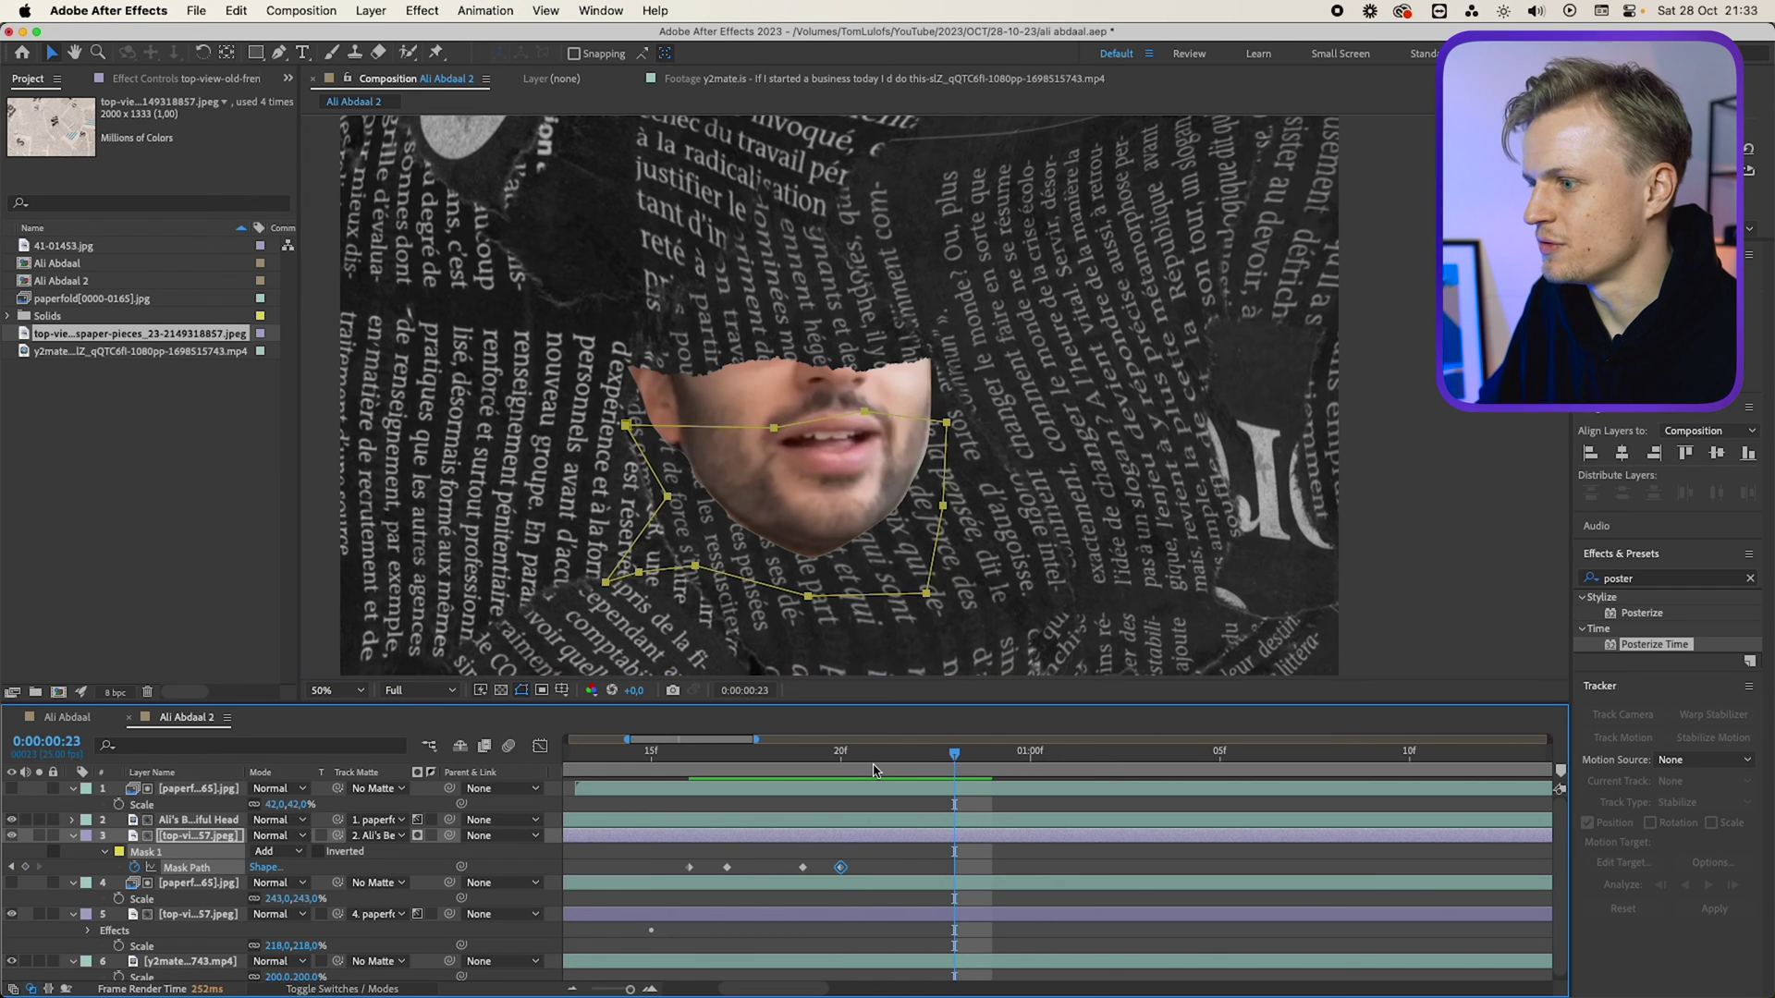
pyautogui.press('pageup')
pyautogui.press('pageup')
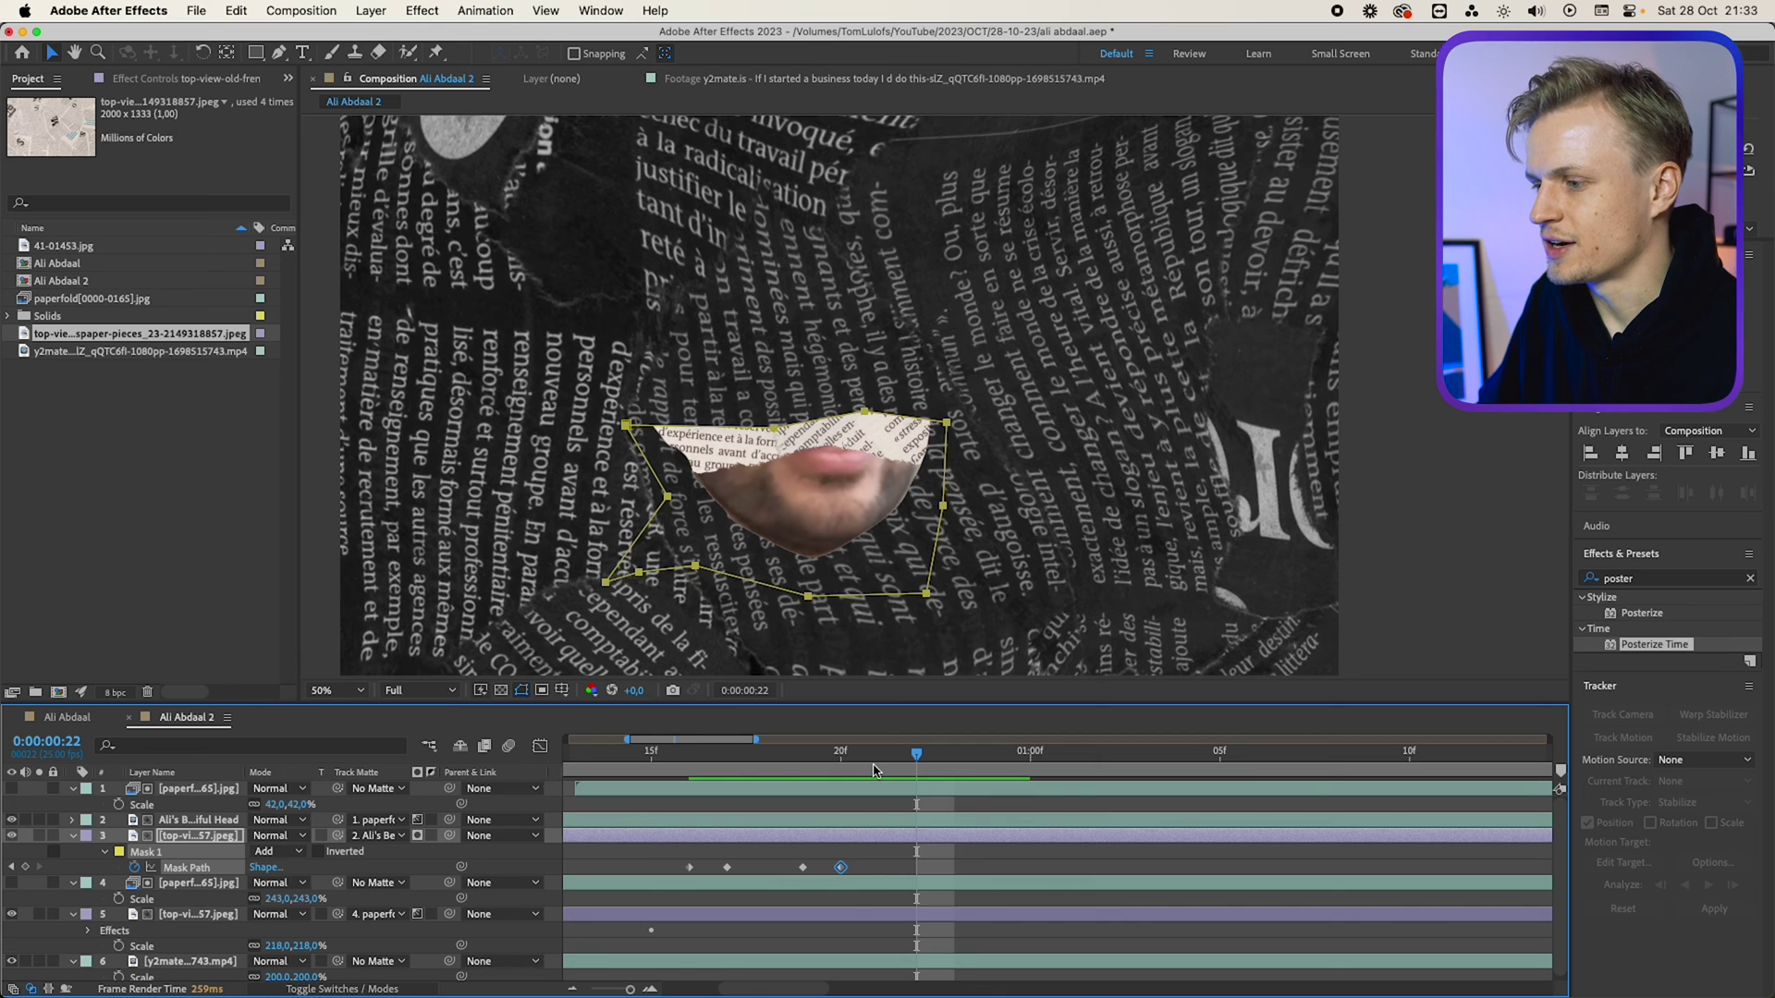
pyautogui.press('super+v')
# At frame 23, raise the mask's upper points so a newspaper strip shows above the torn edge of the face.
pyautogui.press('pagedown')
pyautogui.moveTo(864, 412); pyautogui.dragTo(860, 311)
pyautogui.click(954, 867)
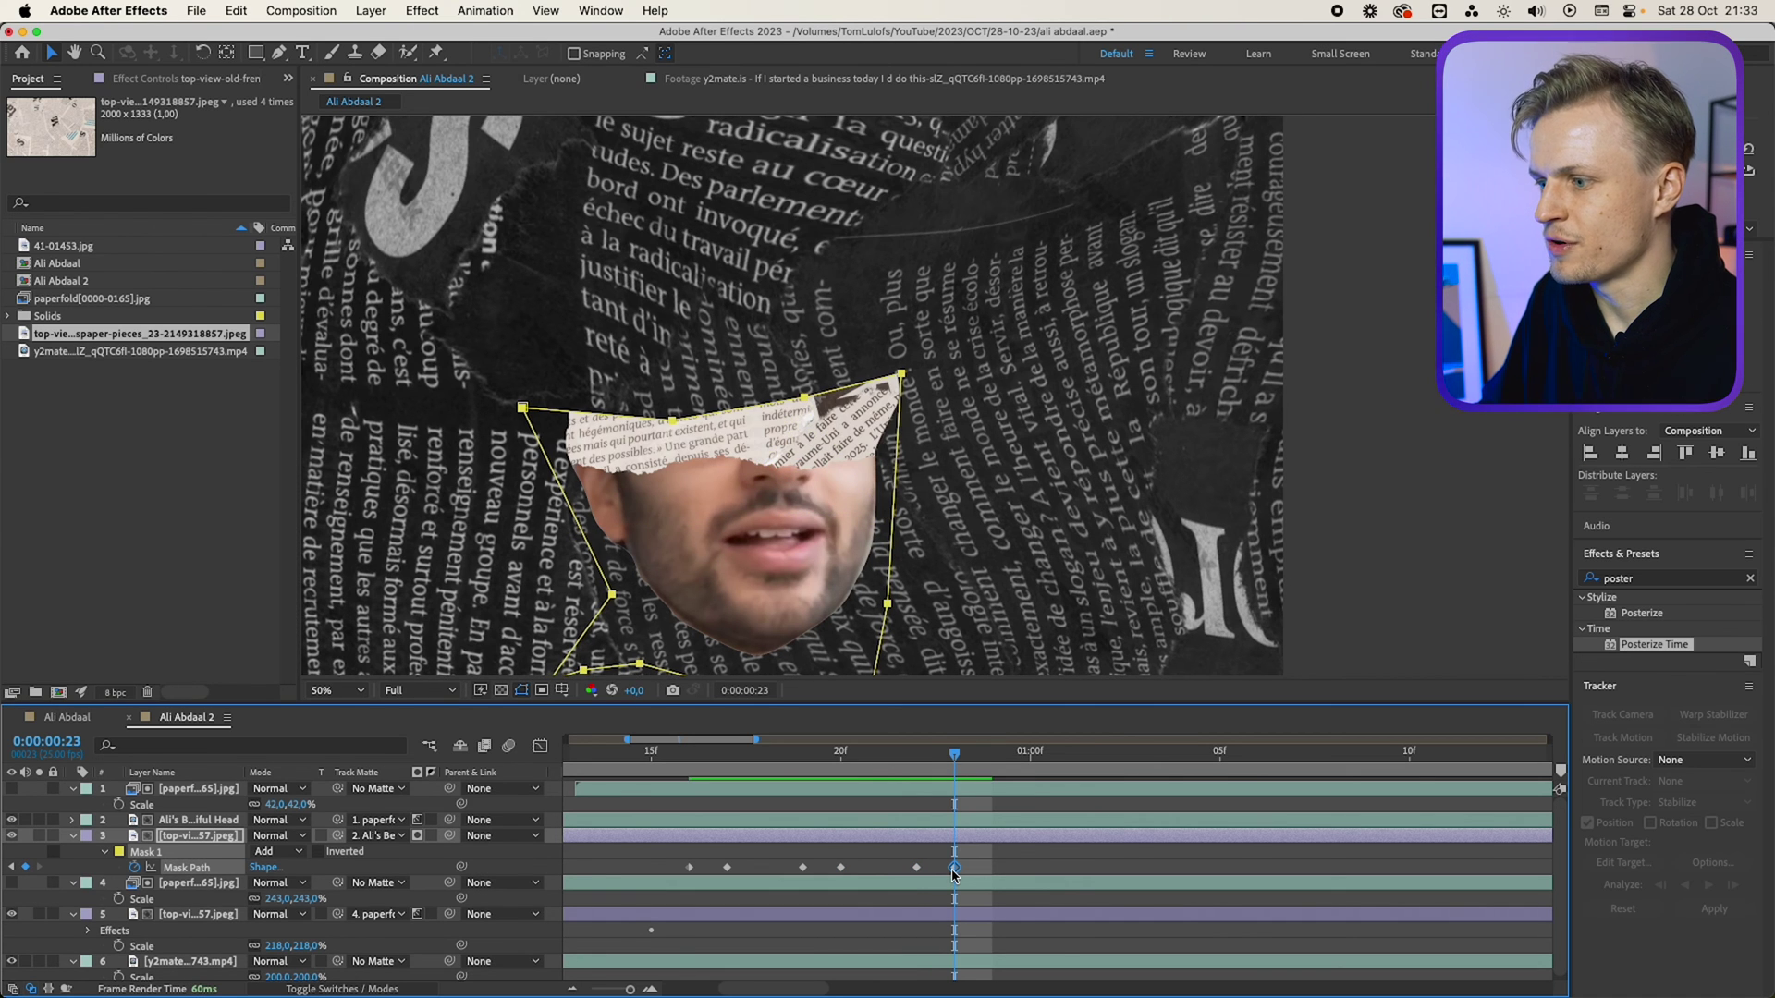
# Paste the frame 23 Mask Path keyframe at frame 24 to hold the shape, and extend the mask keyframes to 1:02 over the hair.
pyautogui.press('pagedown')
pyautogui.press('pagedown')
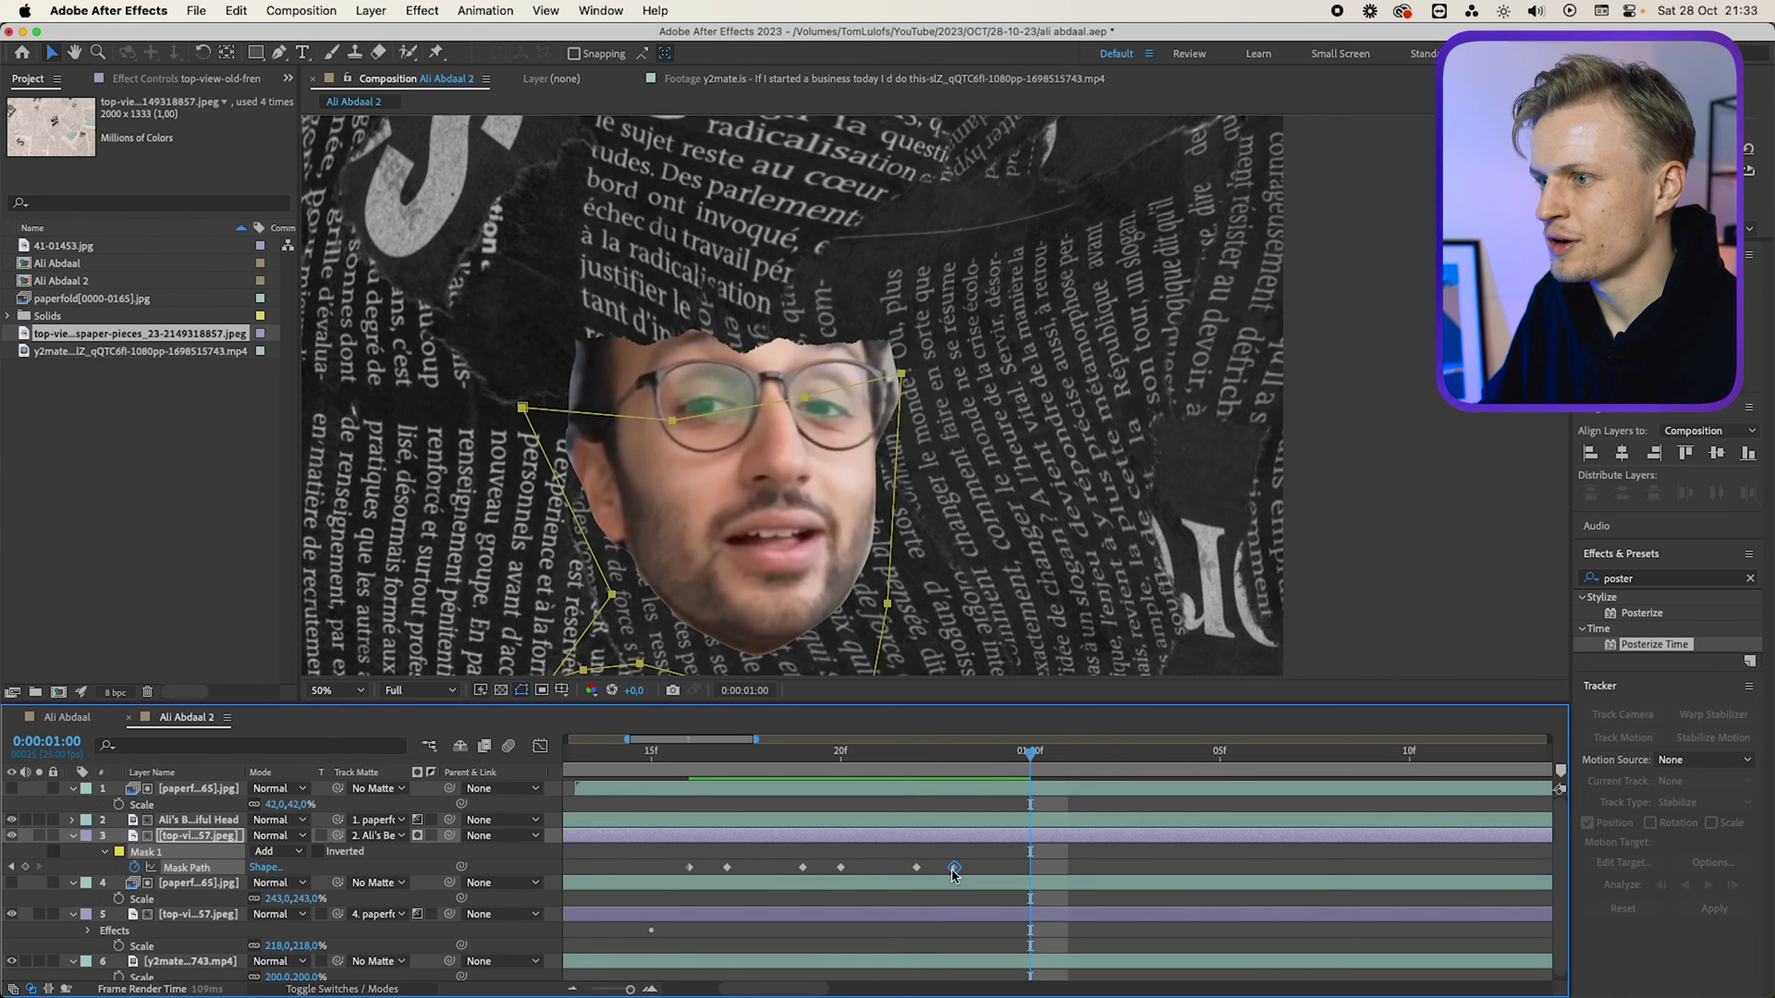
pyautogui.press('pageup')
pyautogui.press('super+v')
pyautogui.press('pagedown')
pyautogui.press('pagedown')
pyautogui.press('pagedown')
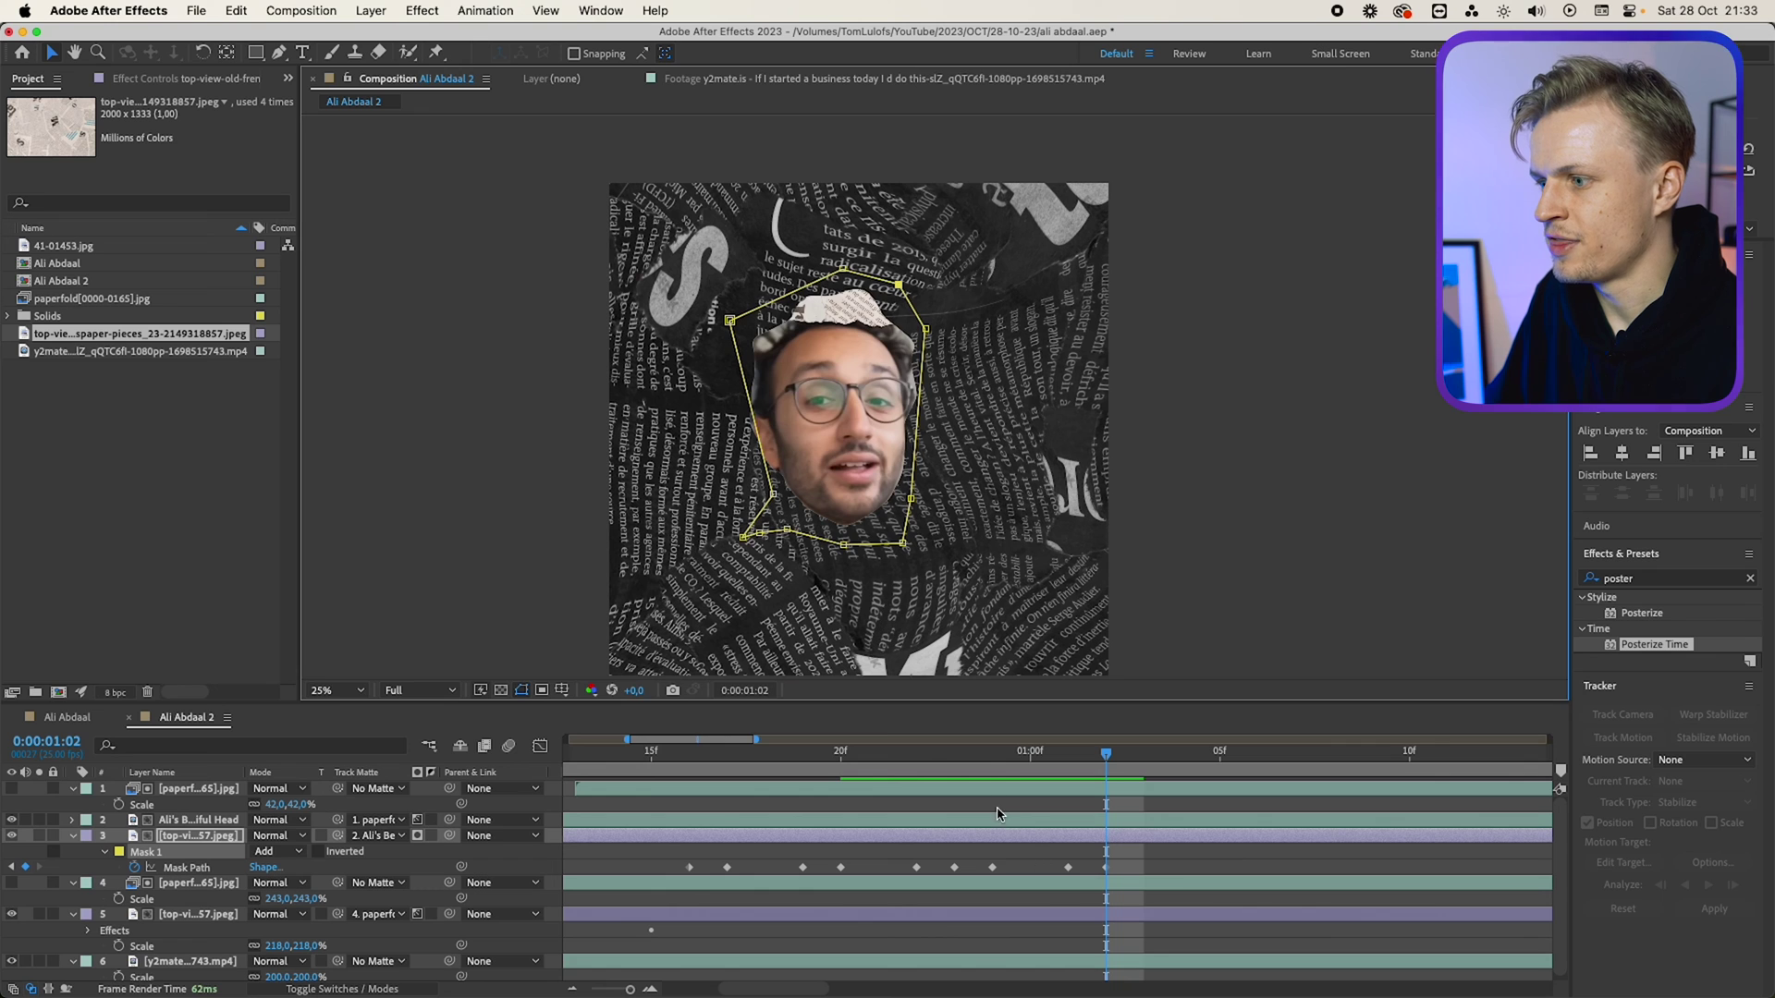
# Play back the face unfolding to review the newspaper strip along the torn edge.
pyautogui.moveTo(993, 767); pyautogui.dragTo(679, 766)
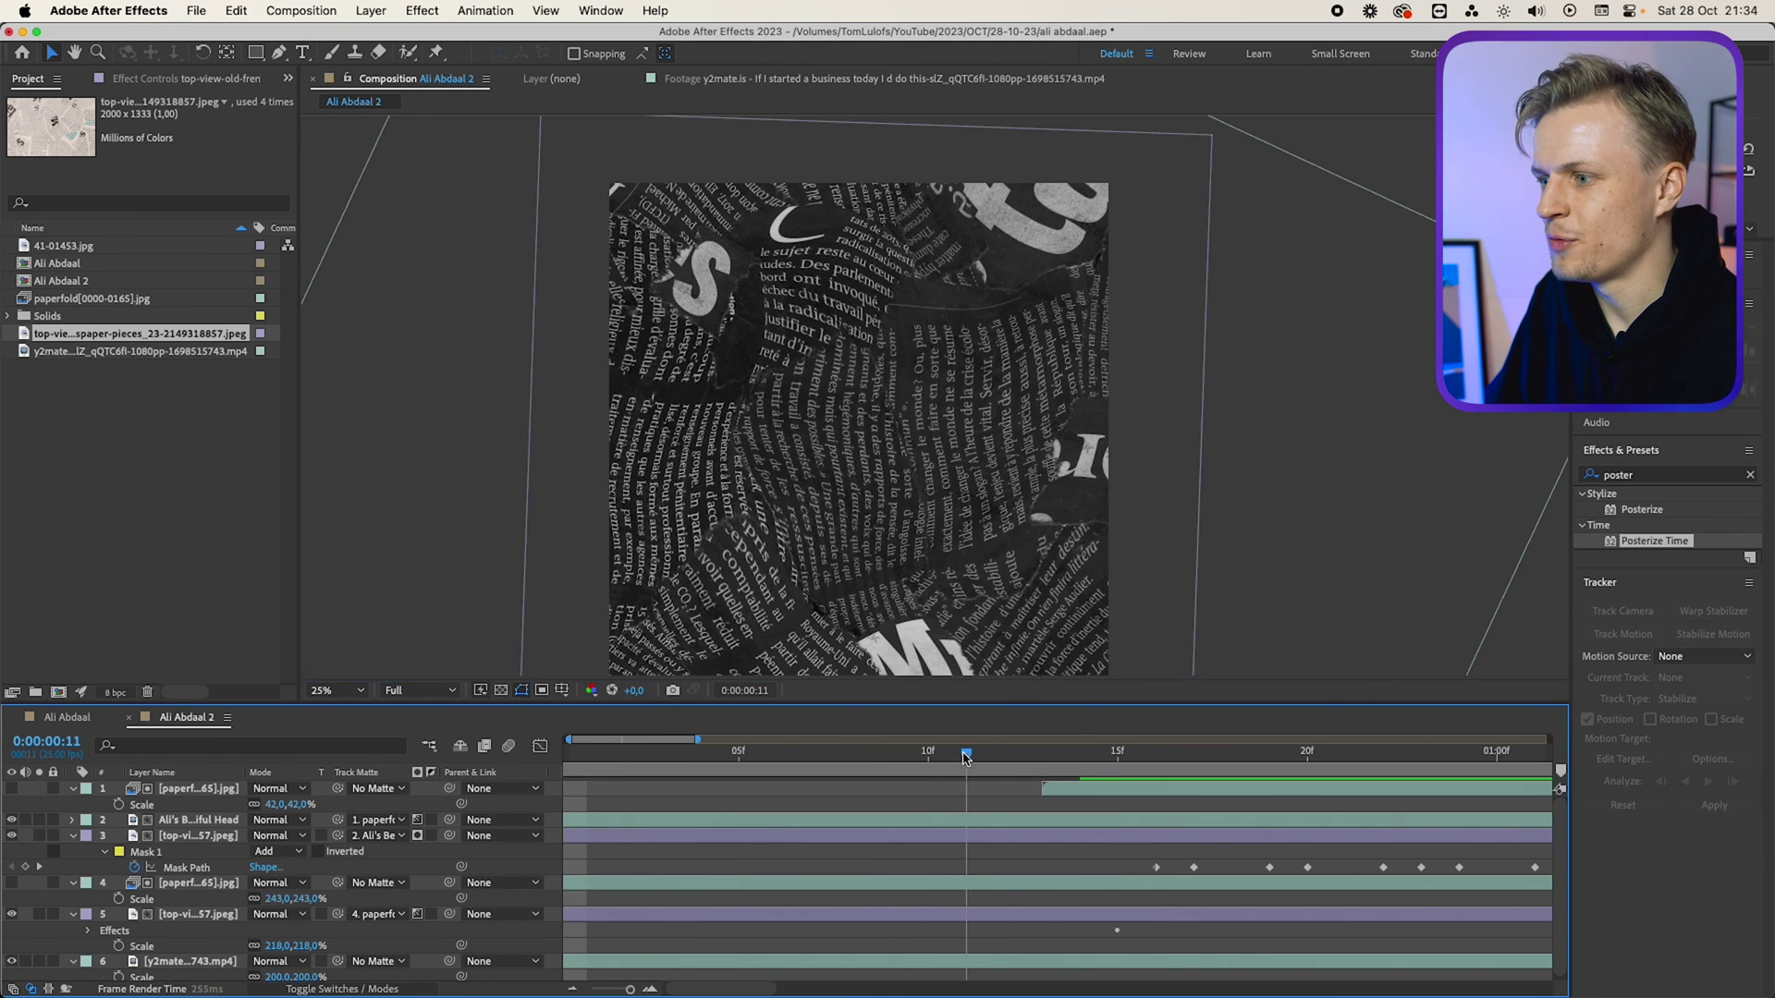
pyautogui.click(1114, 748)
pyautogui.press('space')
pyautogui.press('space')
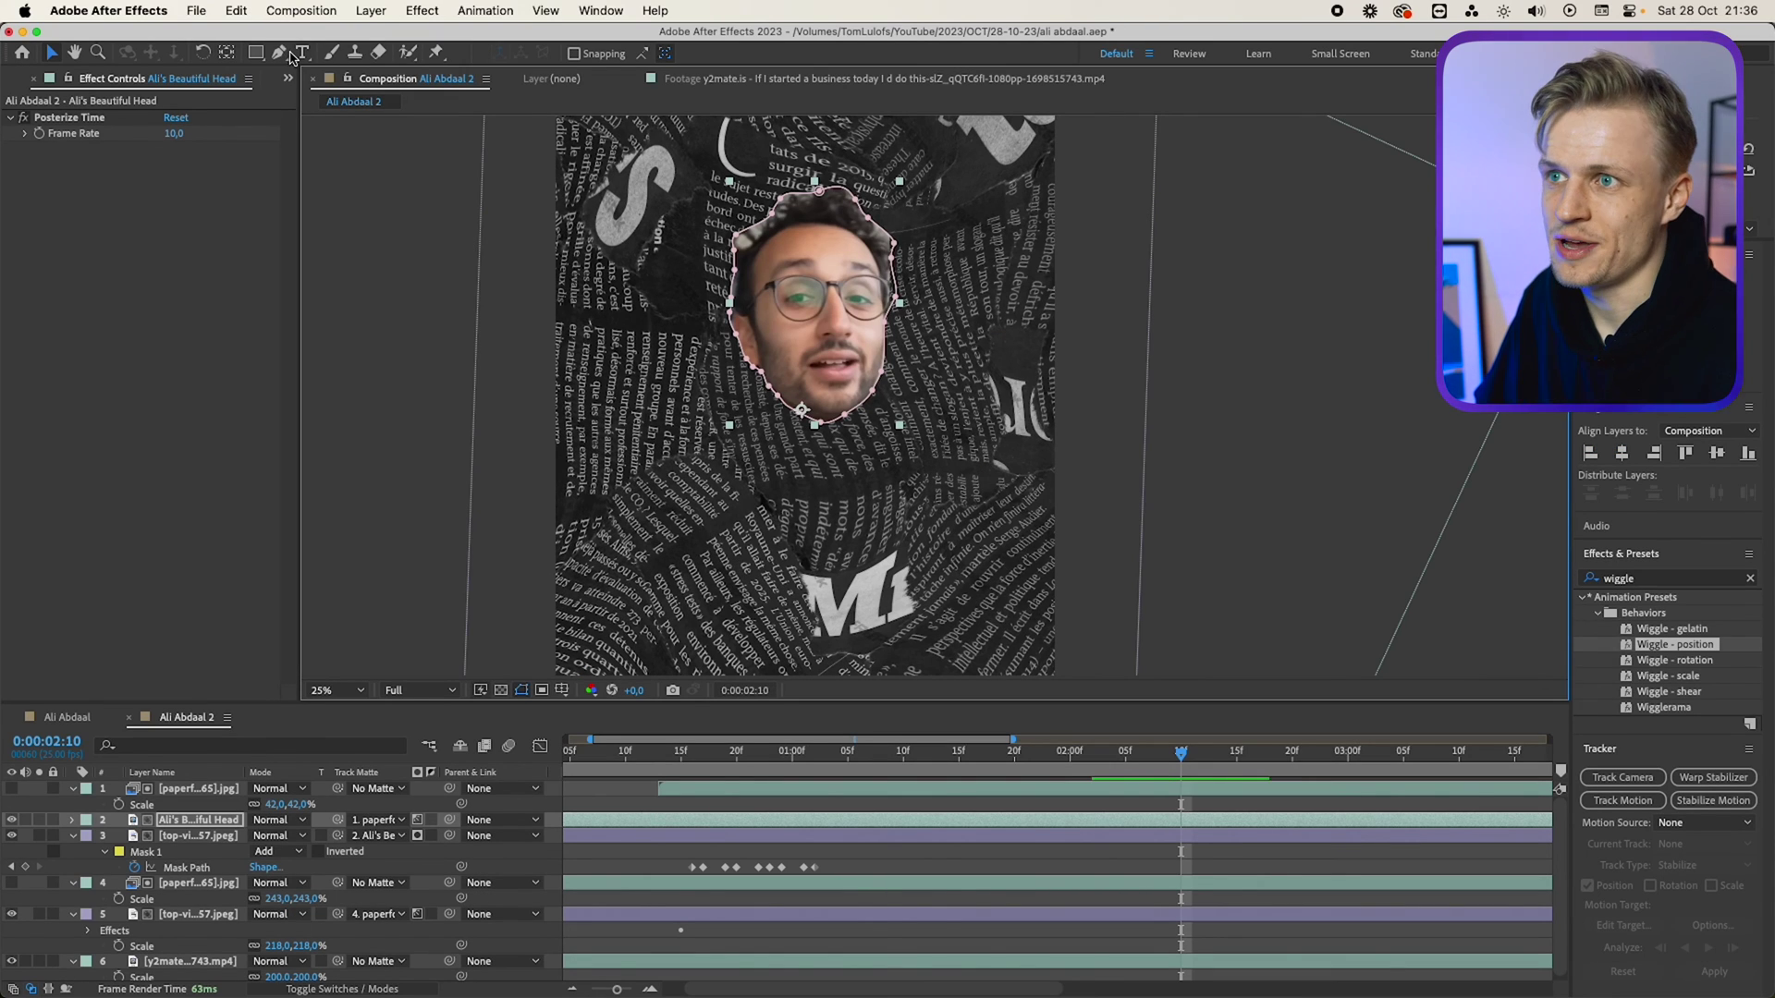
# Add a white text layer reading "Free scorecard" below the face cutout.
pyautogui.click(300, 54)
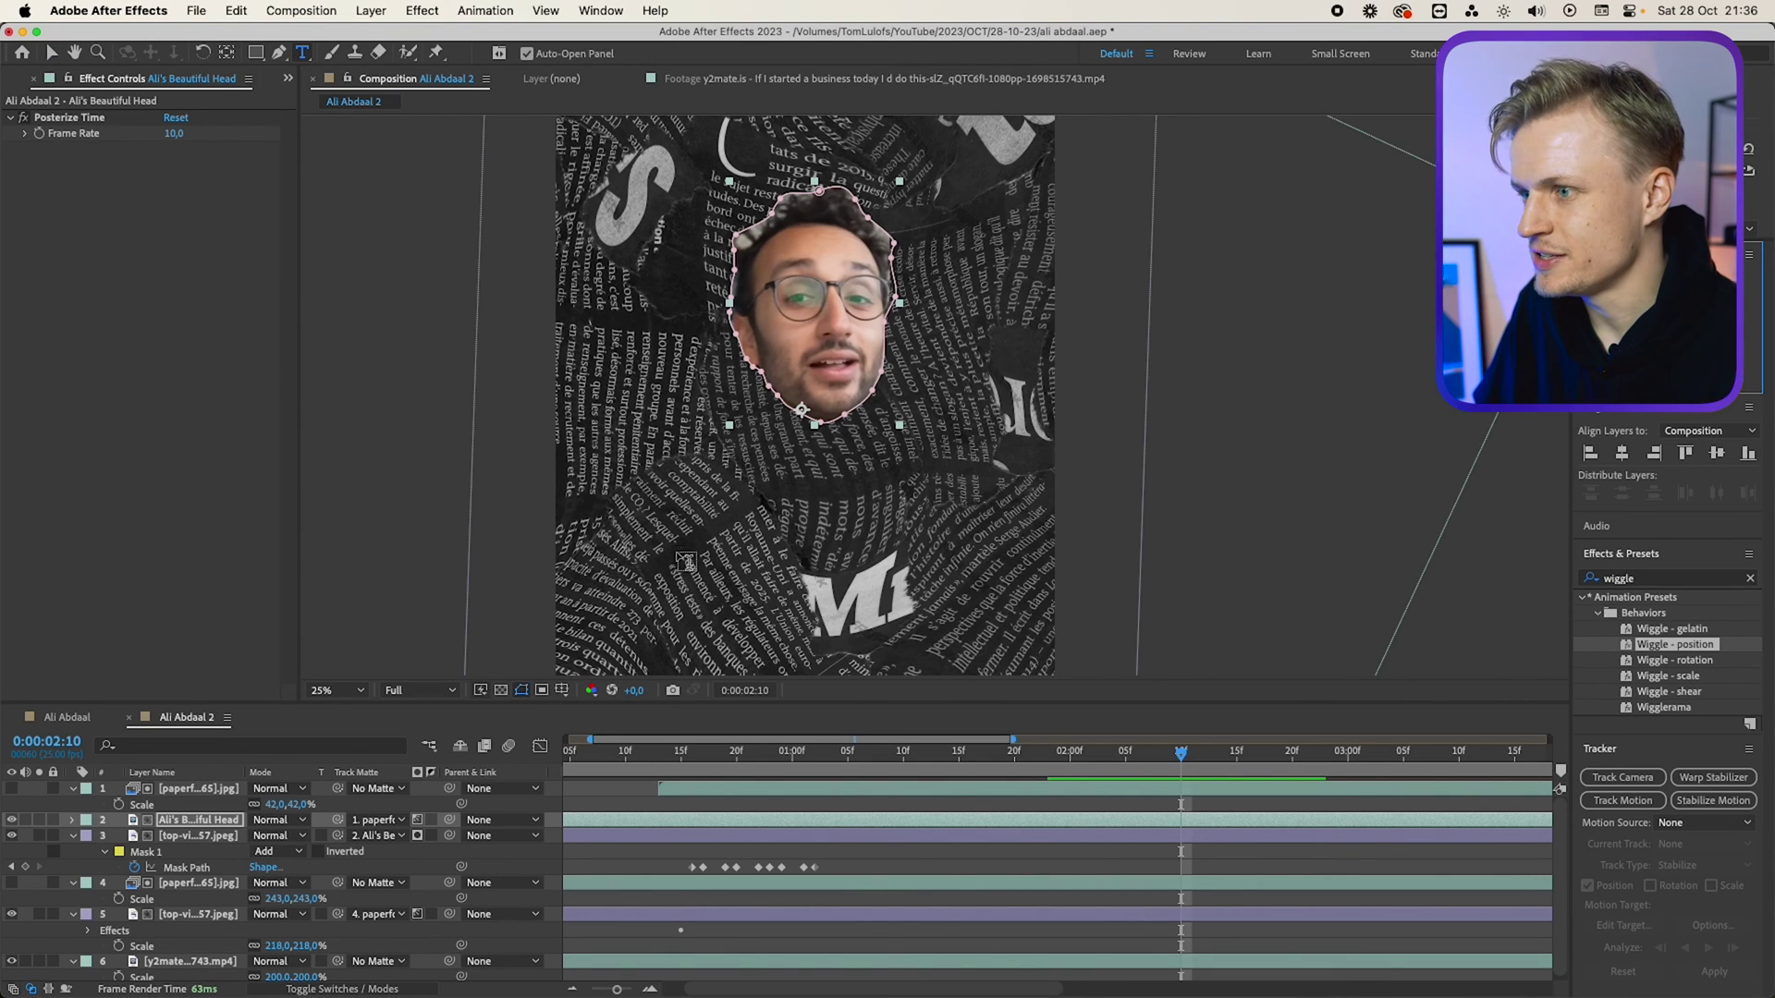
pyautogui.click(692, 505)
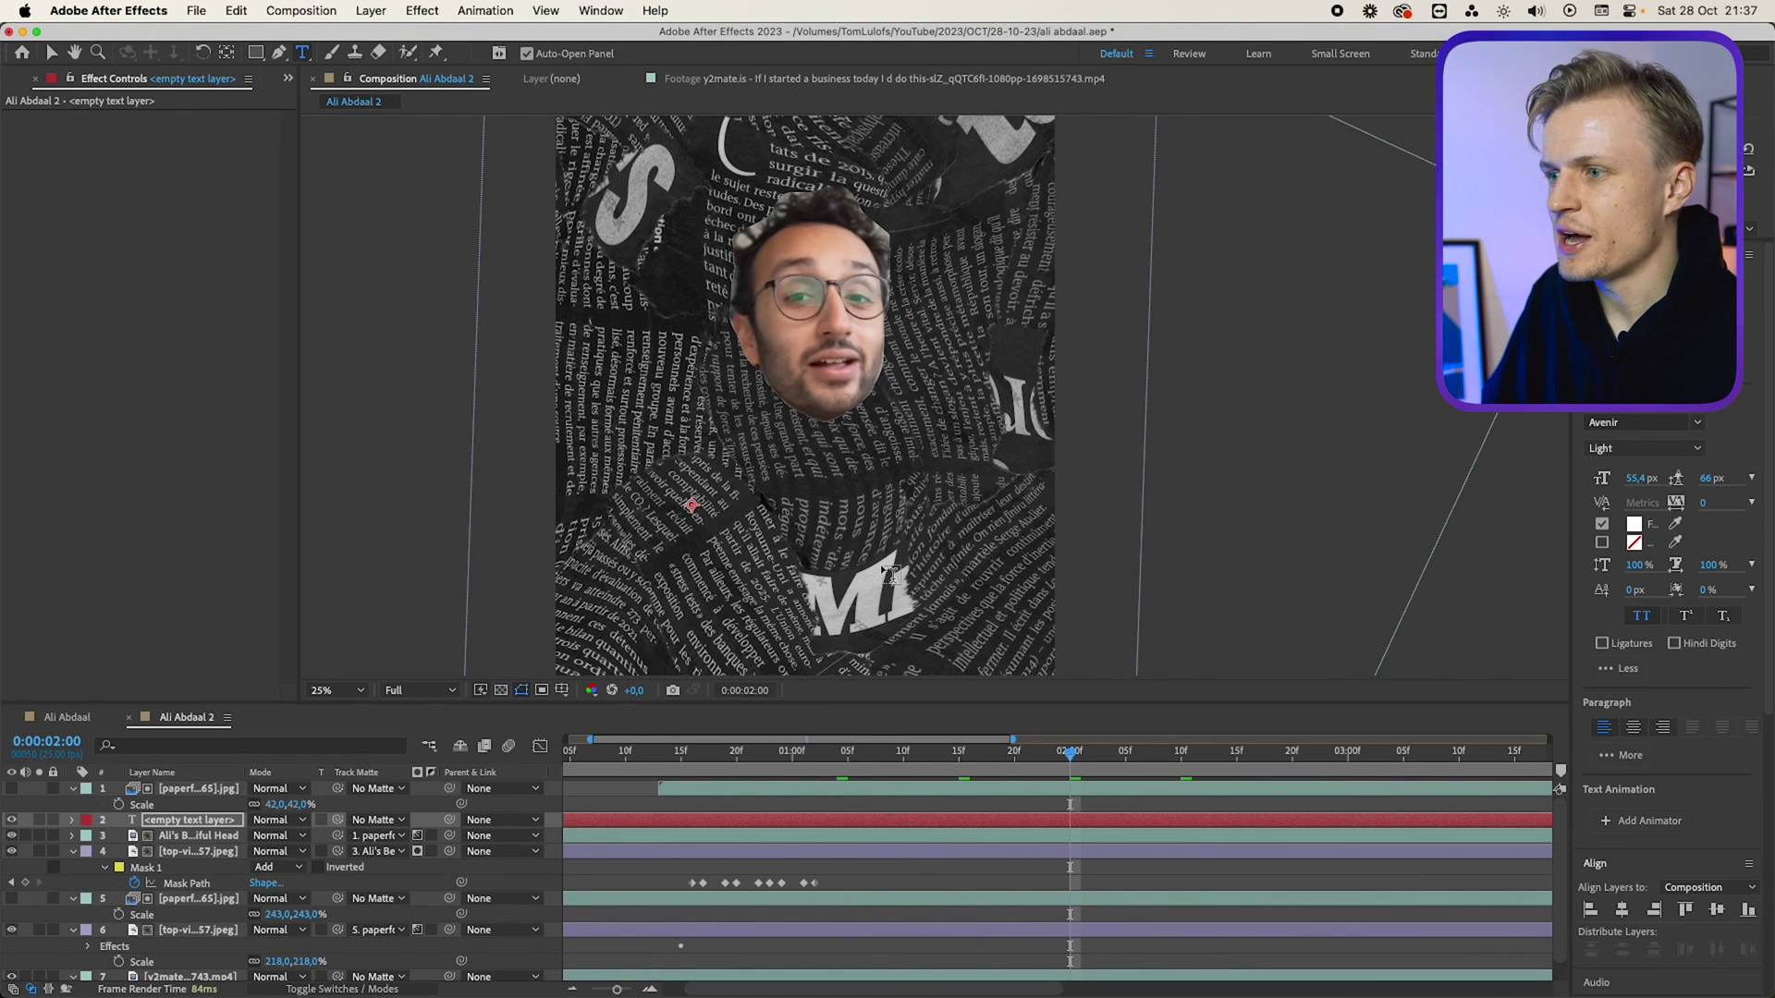
pyautogui.press('super+d')
pyautogui.write('fr')
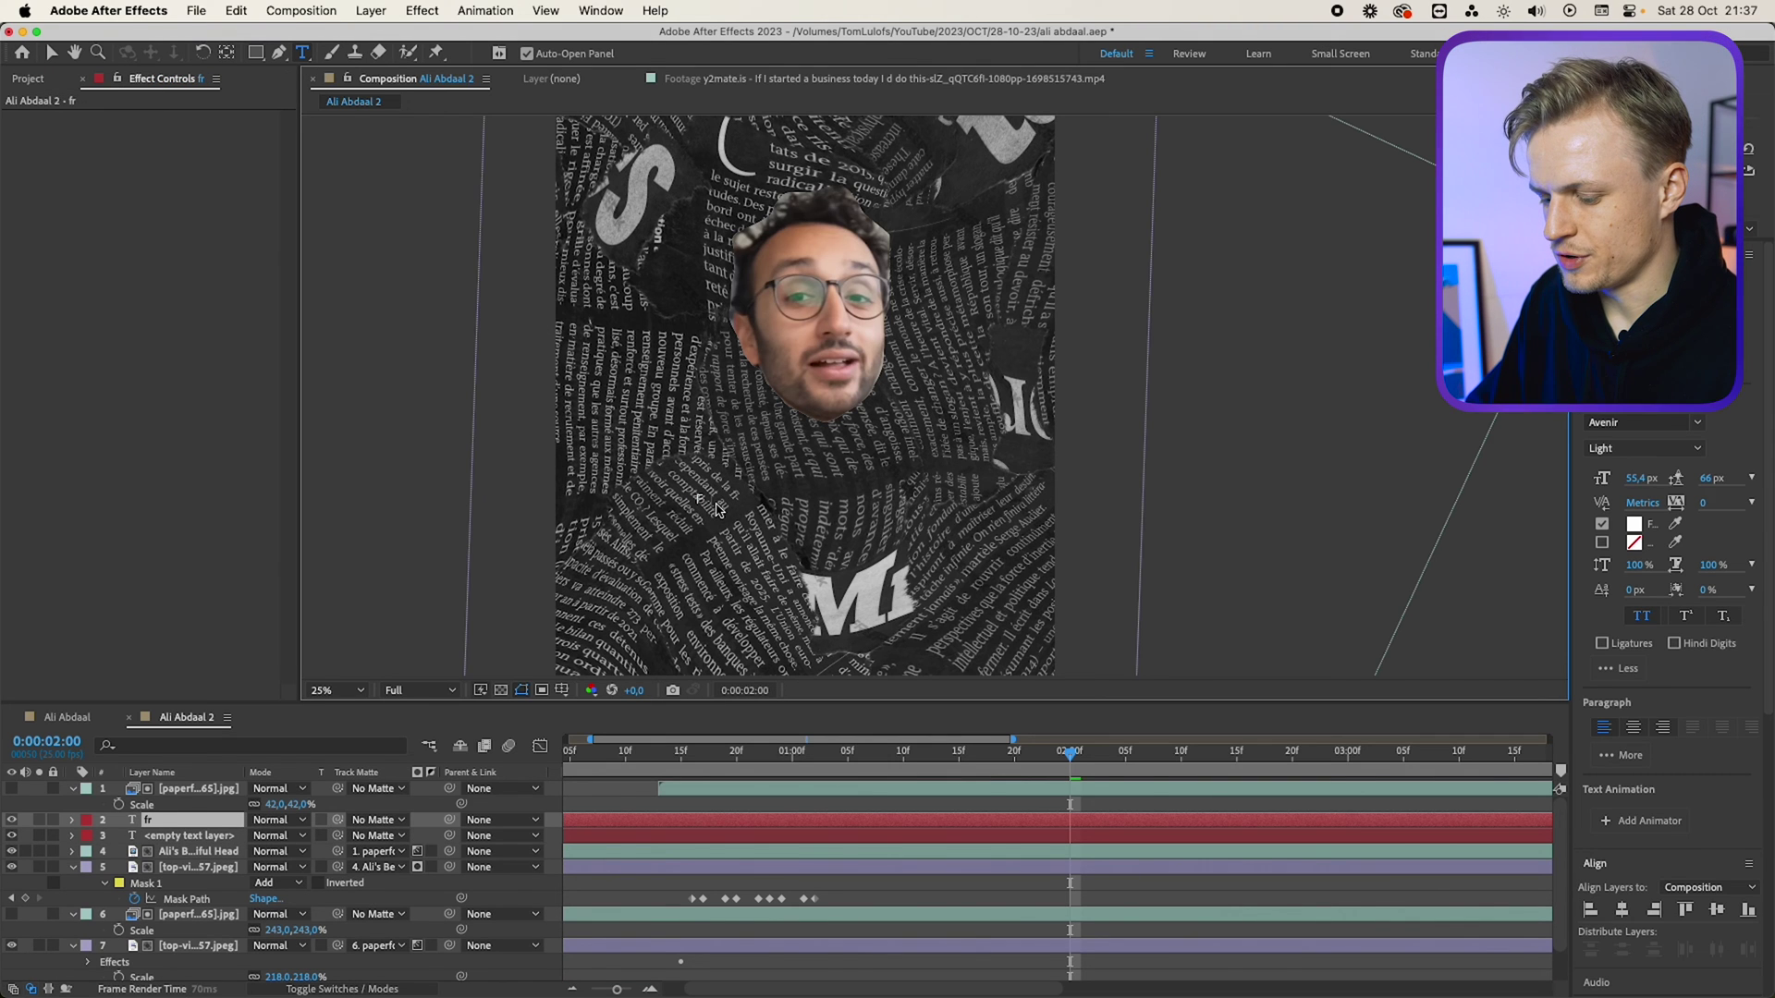
pyautogui.write('ee scorecard')
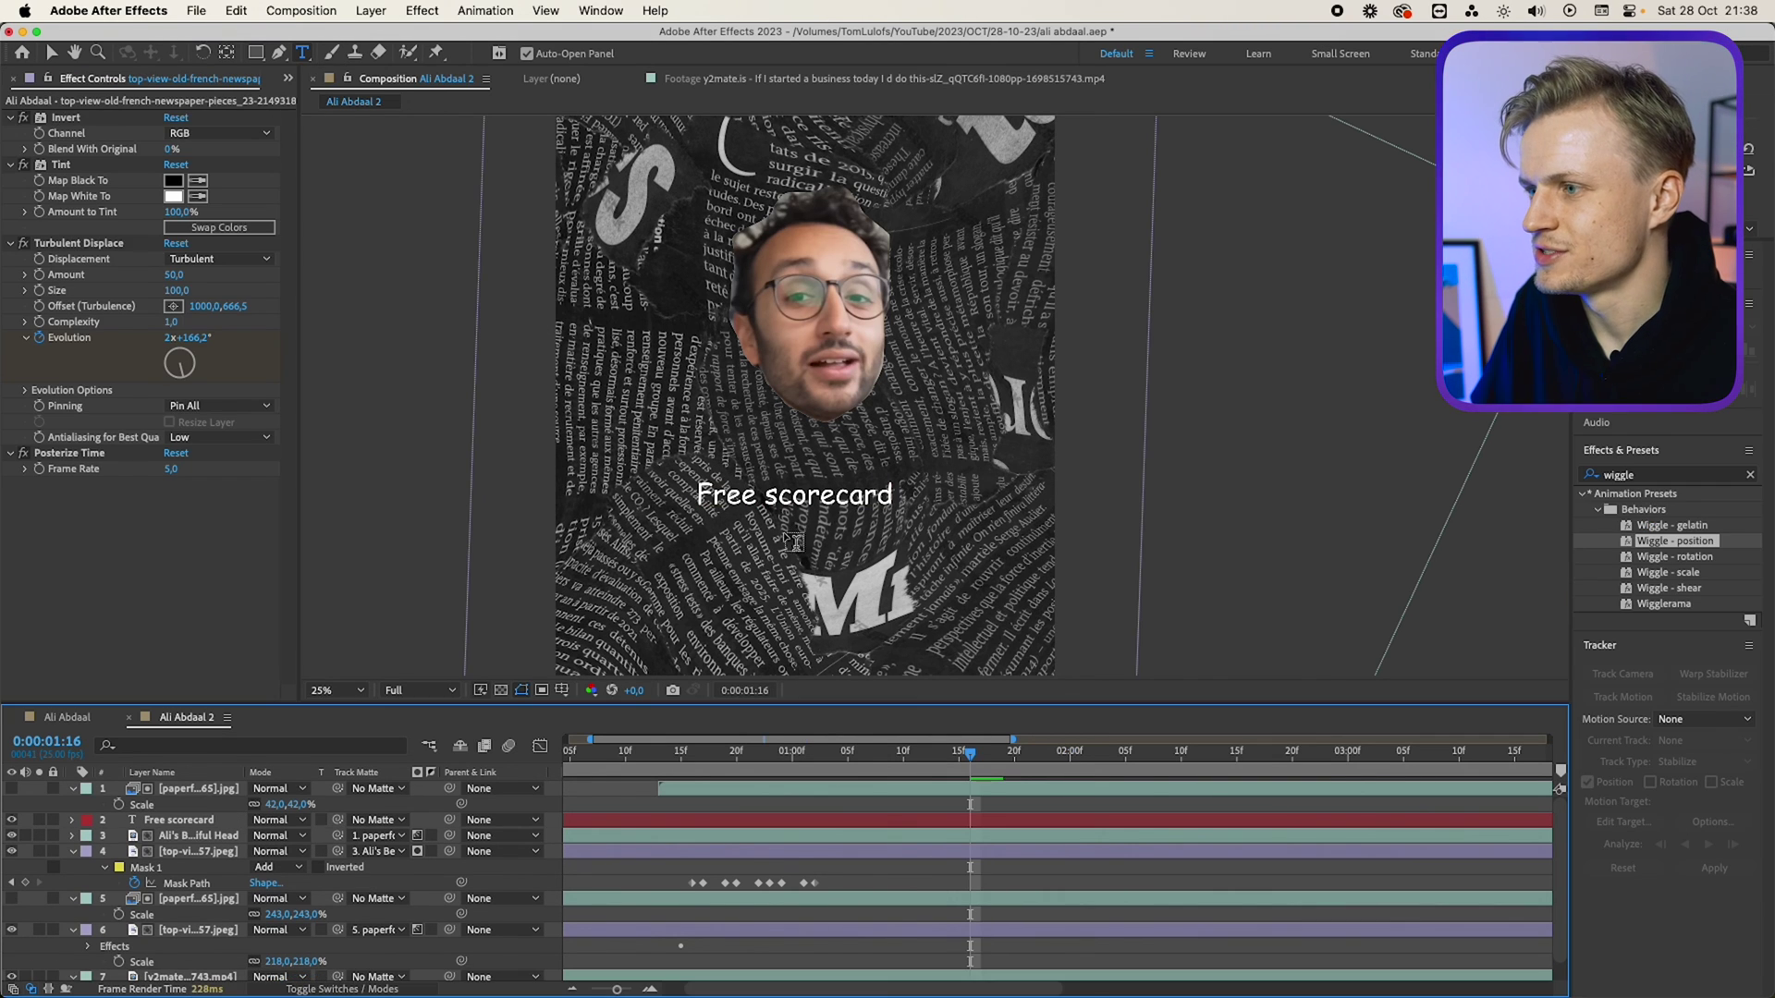
# Apply the Typewriter animation preset to the "Free scorecard" text at 1:15 and preview it.
pyautogui.moveTo(865, 439); pyautogui.dragTo(945, 439)
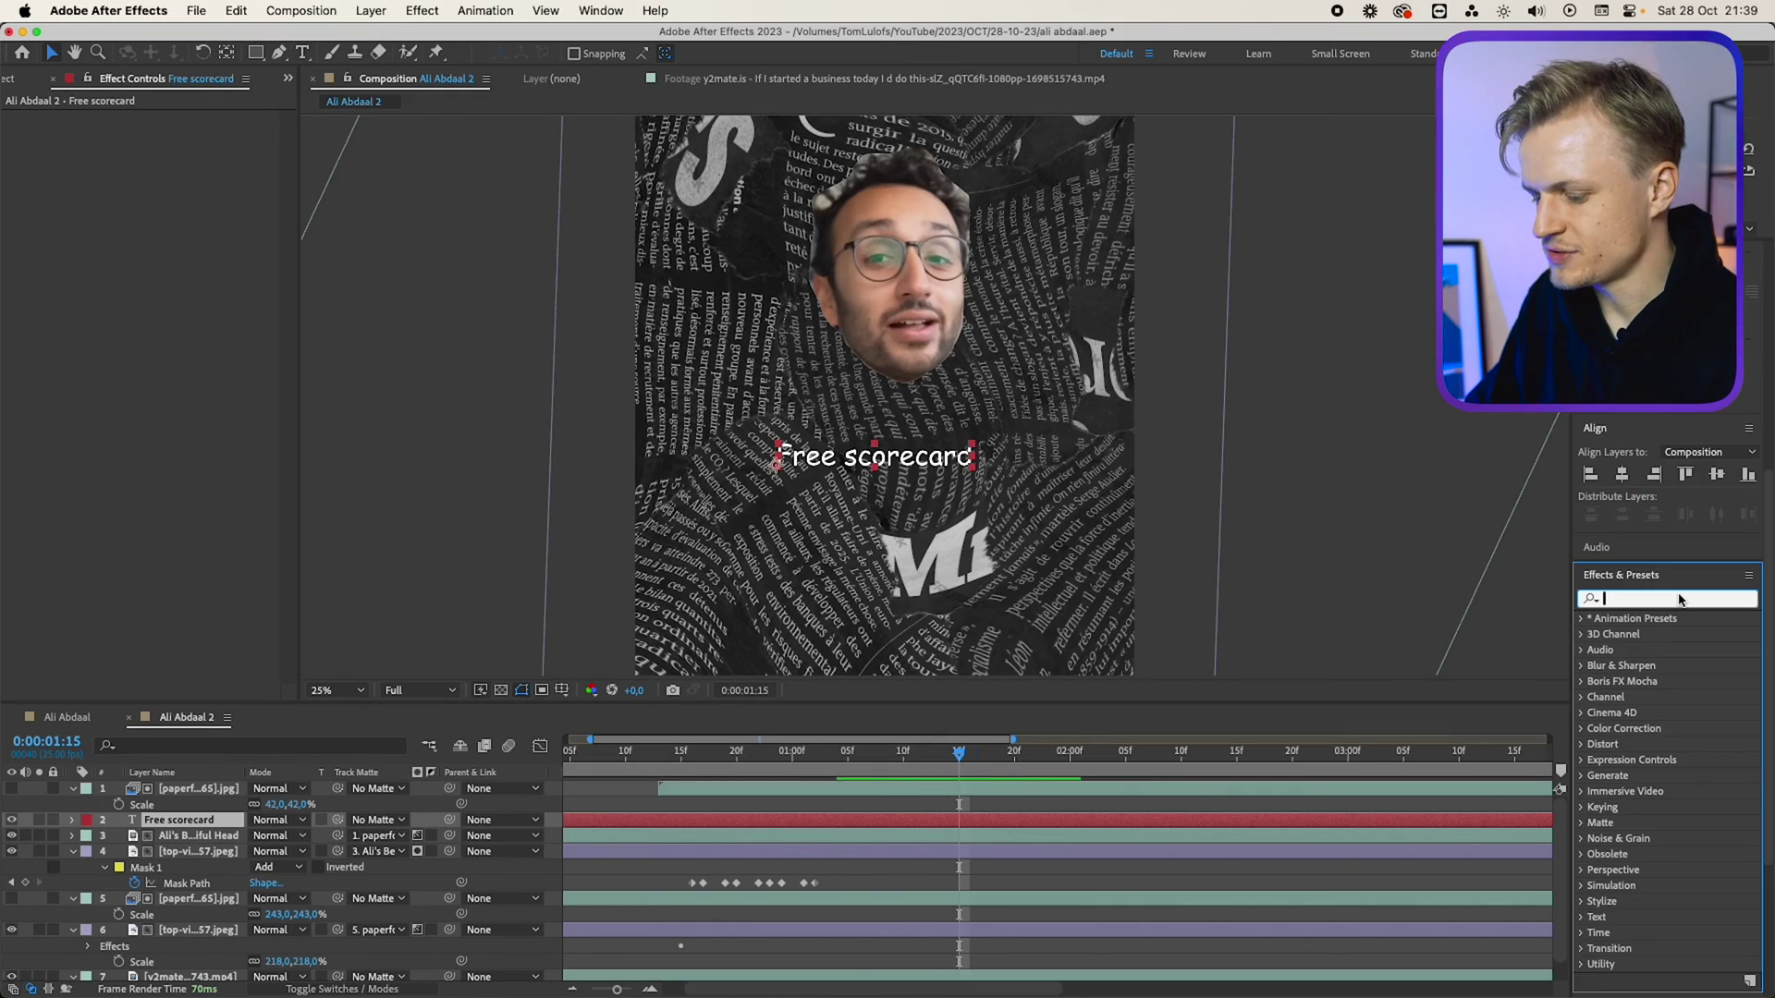
pyautogui.write('type')
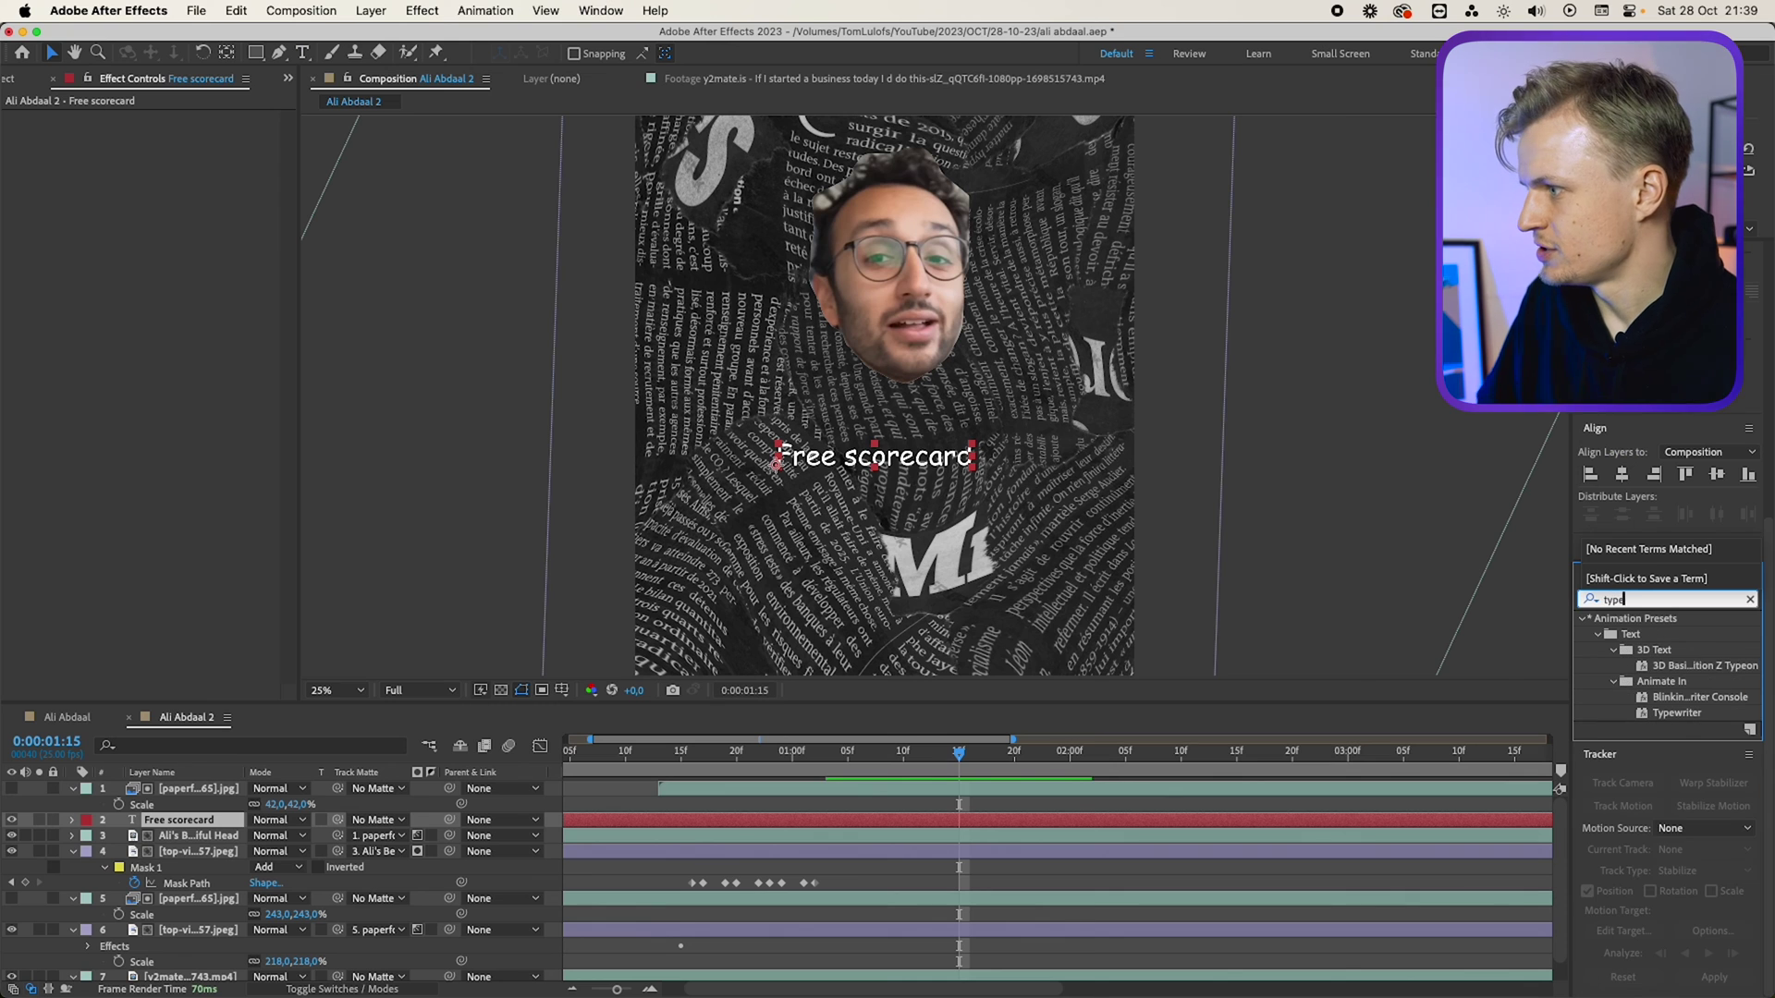
pyautogui.doubleClick(1670, 720)
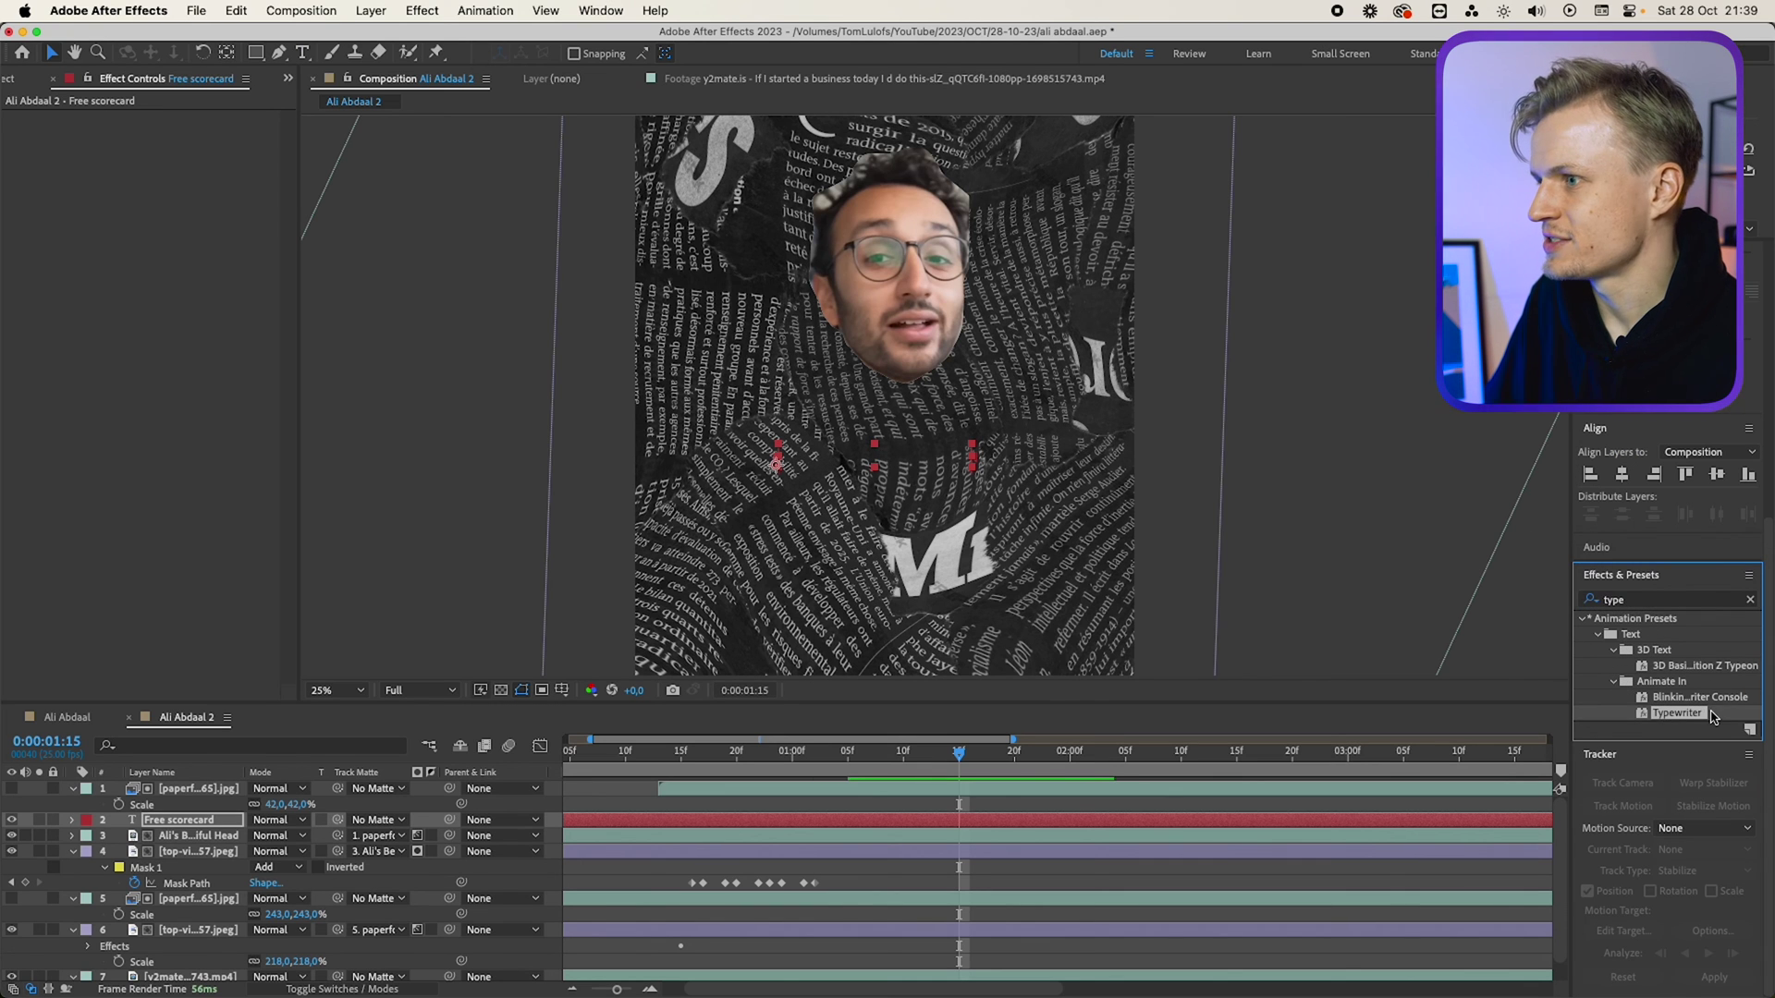
pyautogui.moveTo(980, 756); pyautogui.dragTo(1268, 765)
pyautogui.press('space')
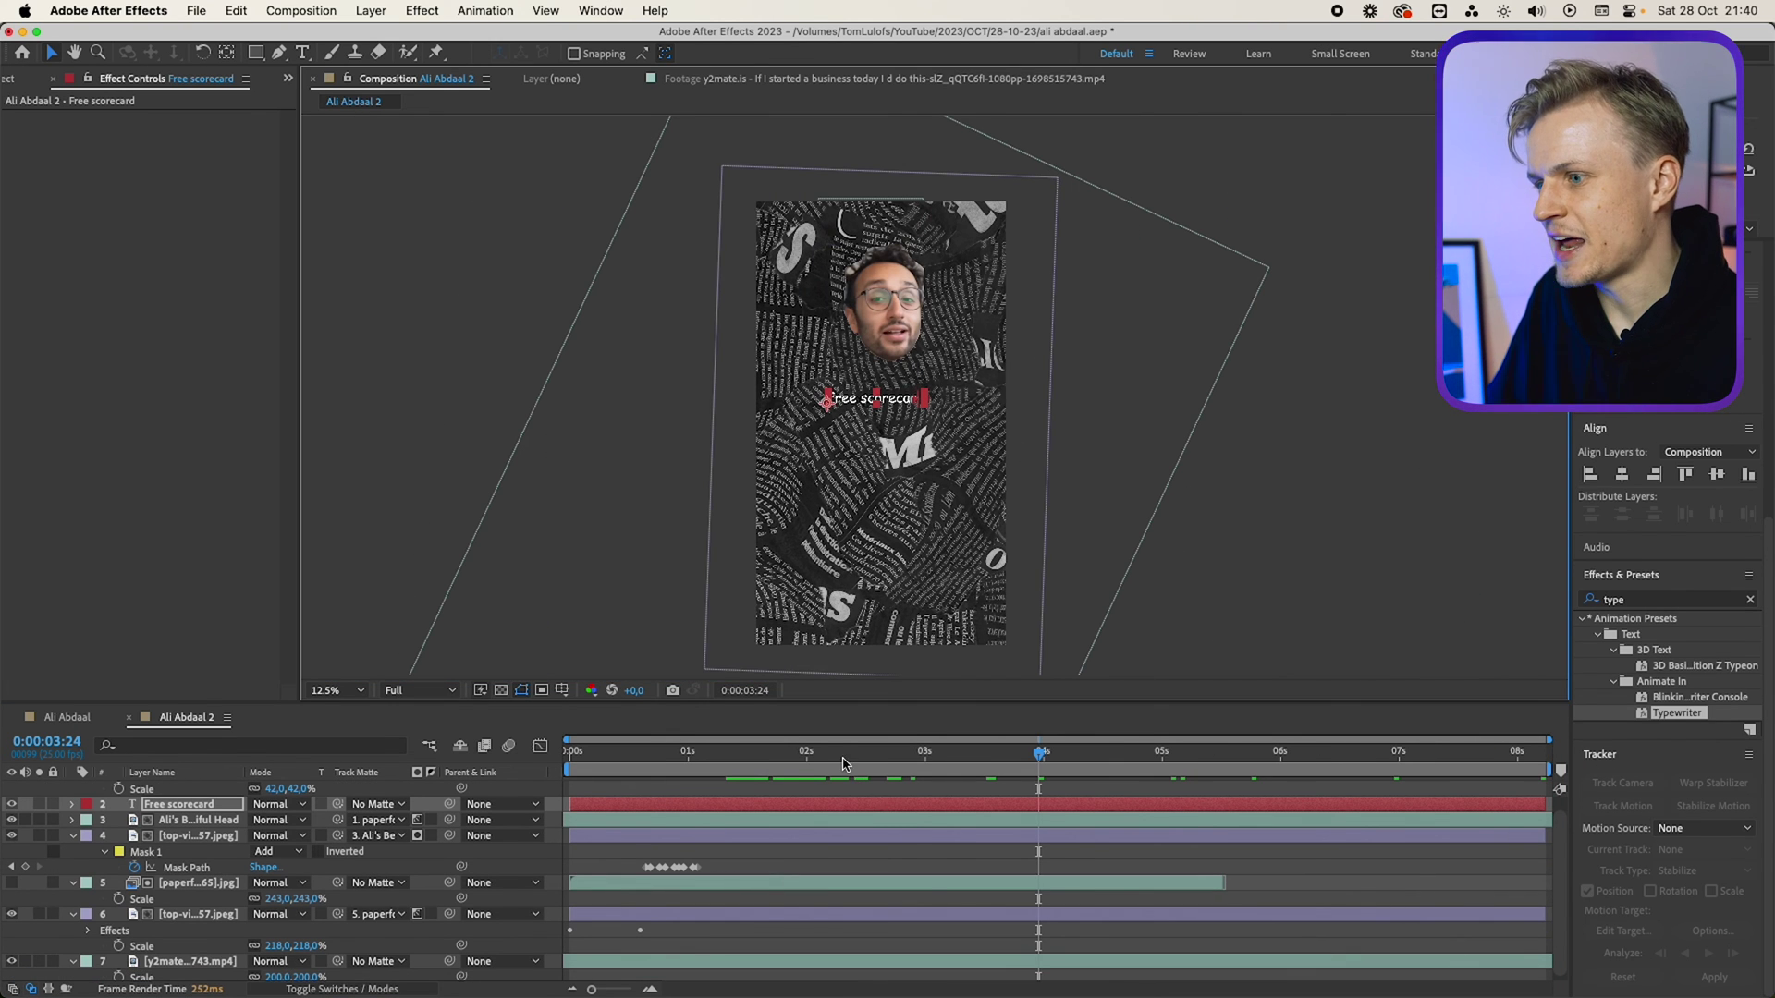
pyautogui.moveTo(844, 763)
pyautogui.mouseDown()
pyautogui.moveTo(761, 767)
pyautogui.moveTo(830, 777)
pyautogui.mouseUp()
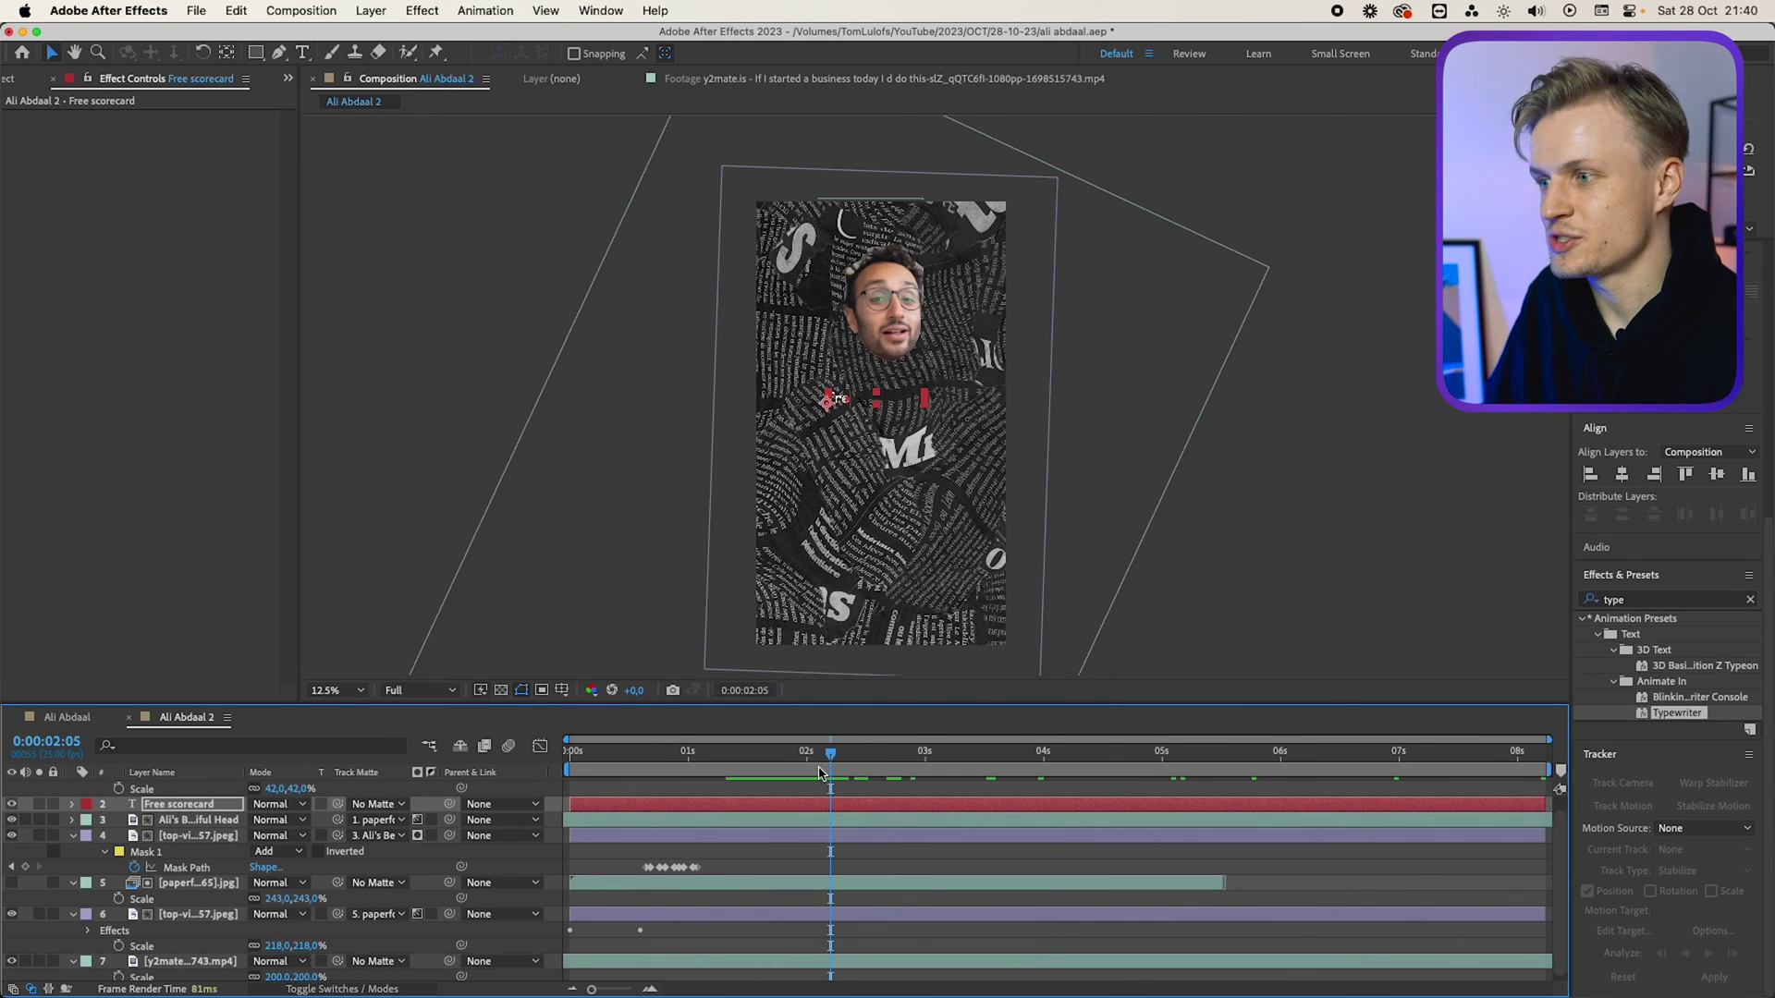
# Add a black solid directly above the dark newspaper background layer and lower its opacity to 63%.
pyautogui.scroll(1, 199, 878)
pyautogui.click(199, 930)
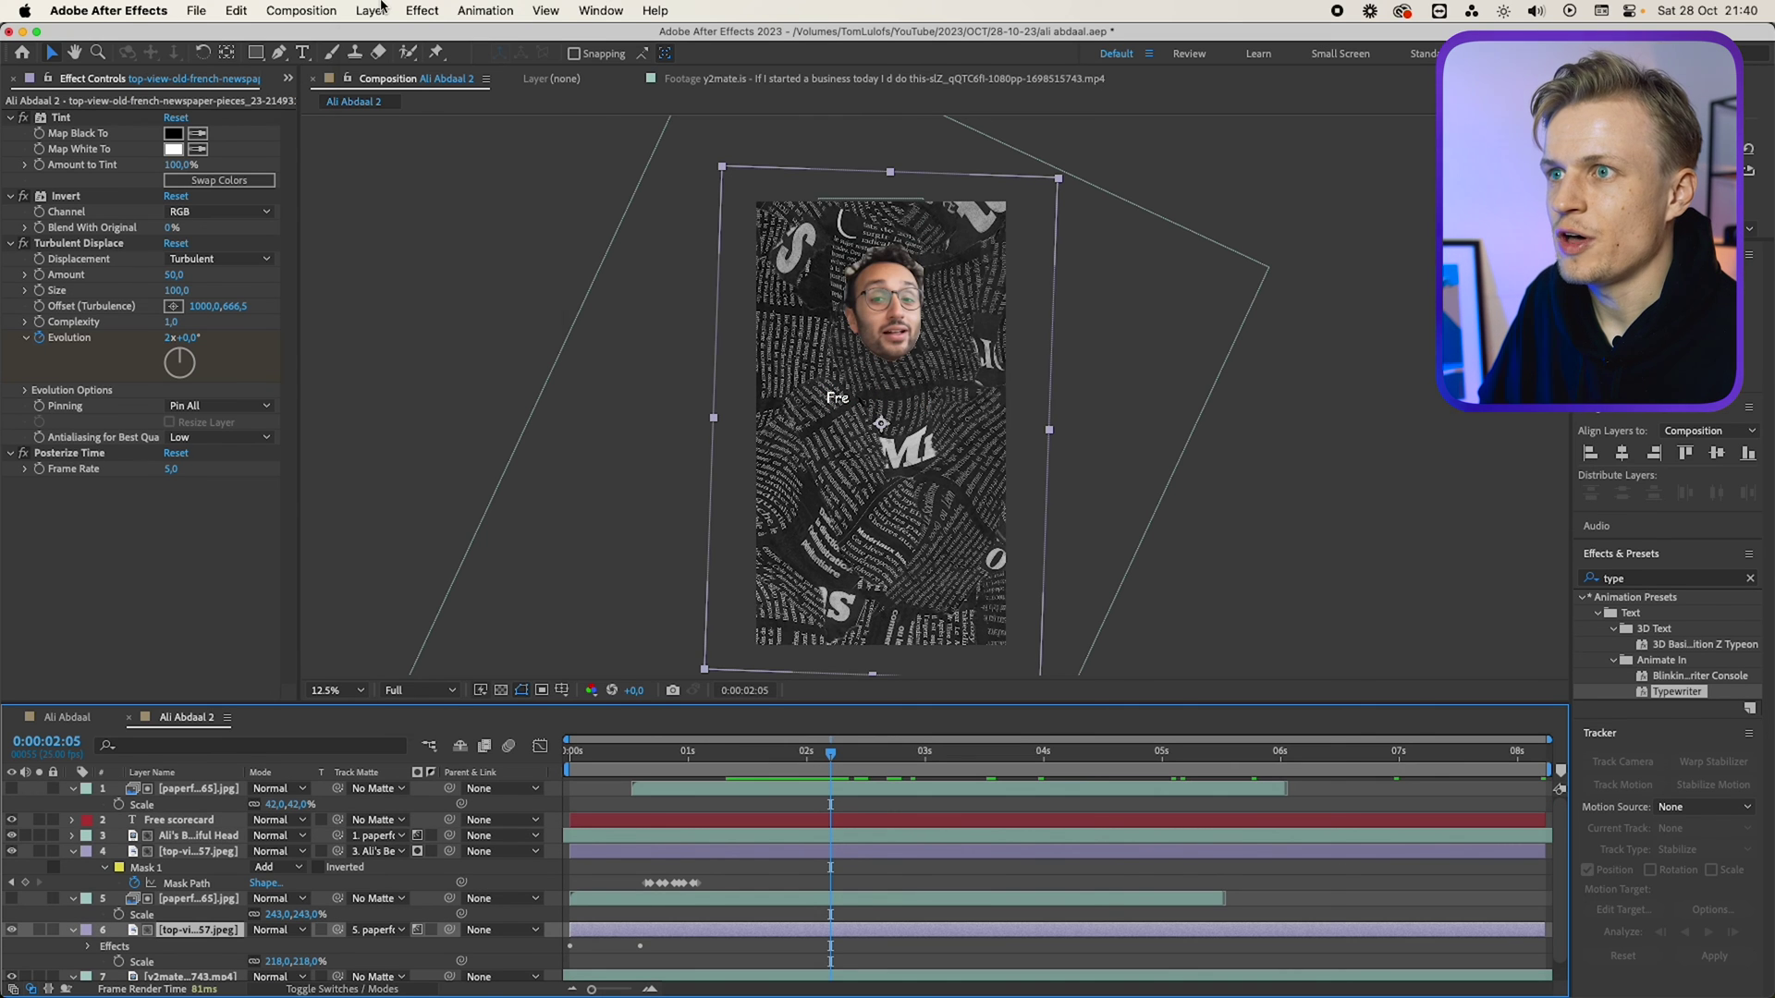
pyautogui.click(371, 10)
pyautogui.moveTo(388, 37)
pyautogui.click(601, 56)
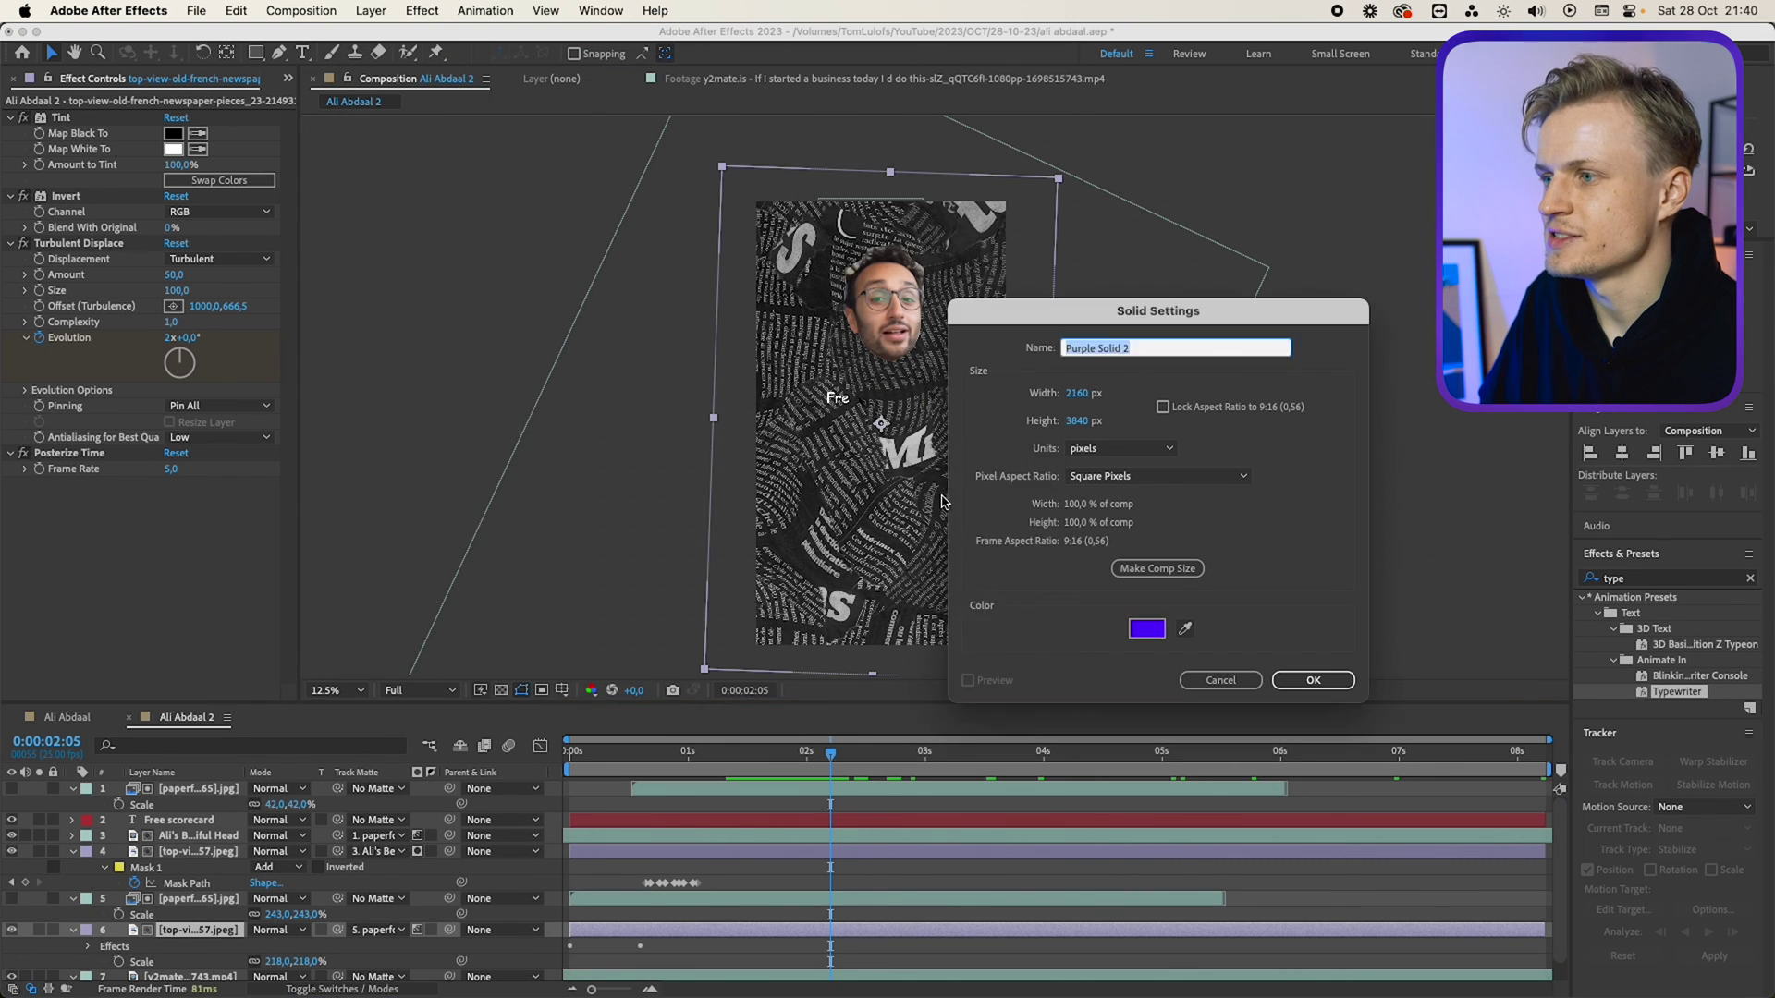
pyautogui.click(1147, 628)
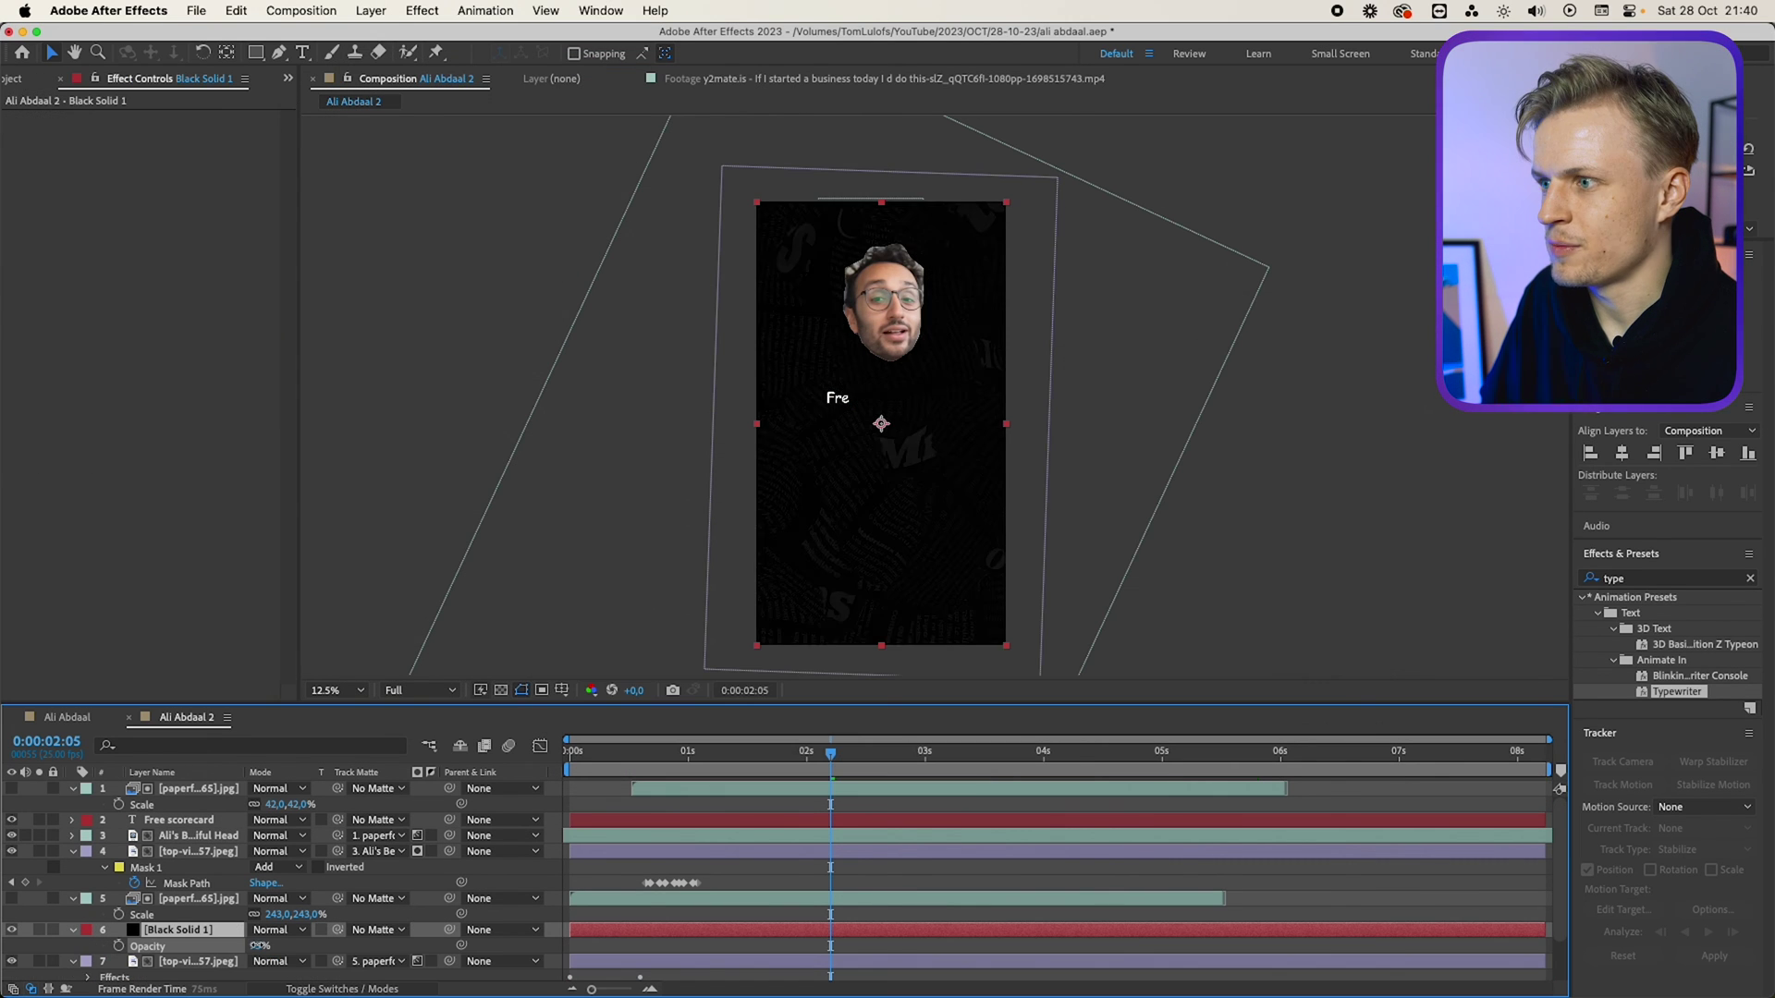
pyautogui.moveTo(260, 946); pyautogui.dragTo(225, 940)
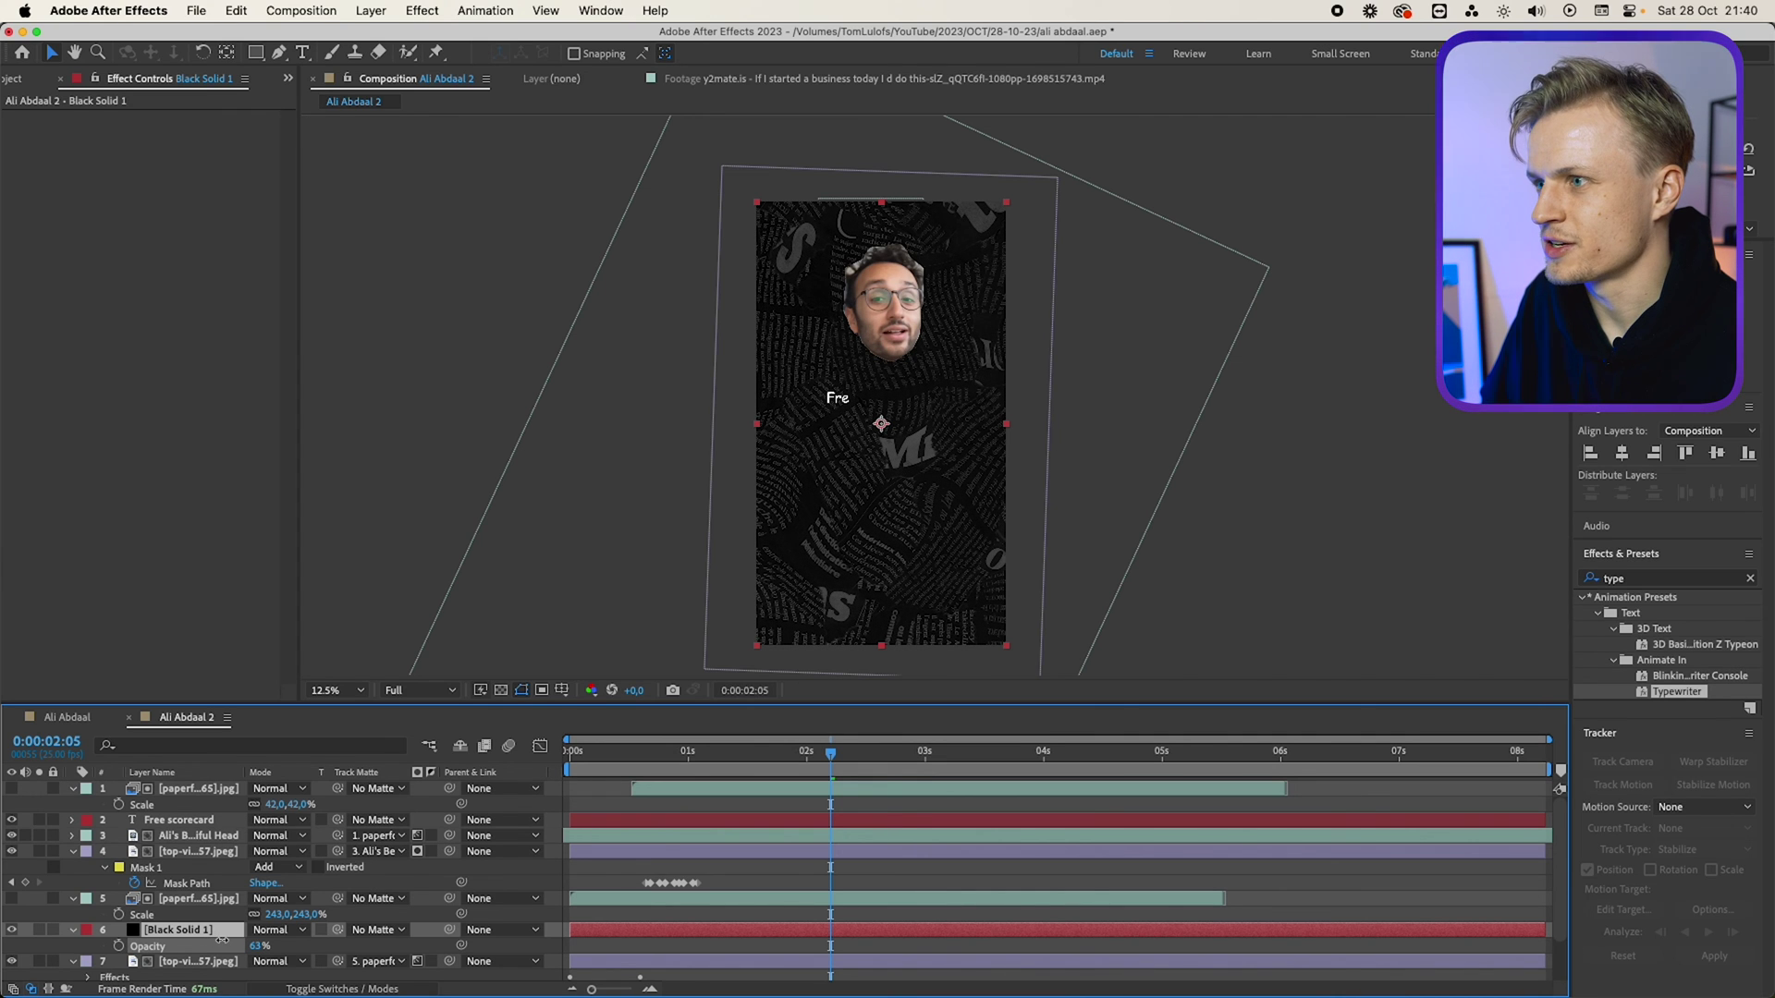
# Apply the Wiggle - position preset to the dark newspaper background layer beneath the black solid.
pyautogui.scroll(-3, 874, 355)
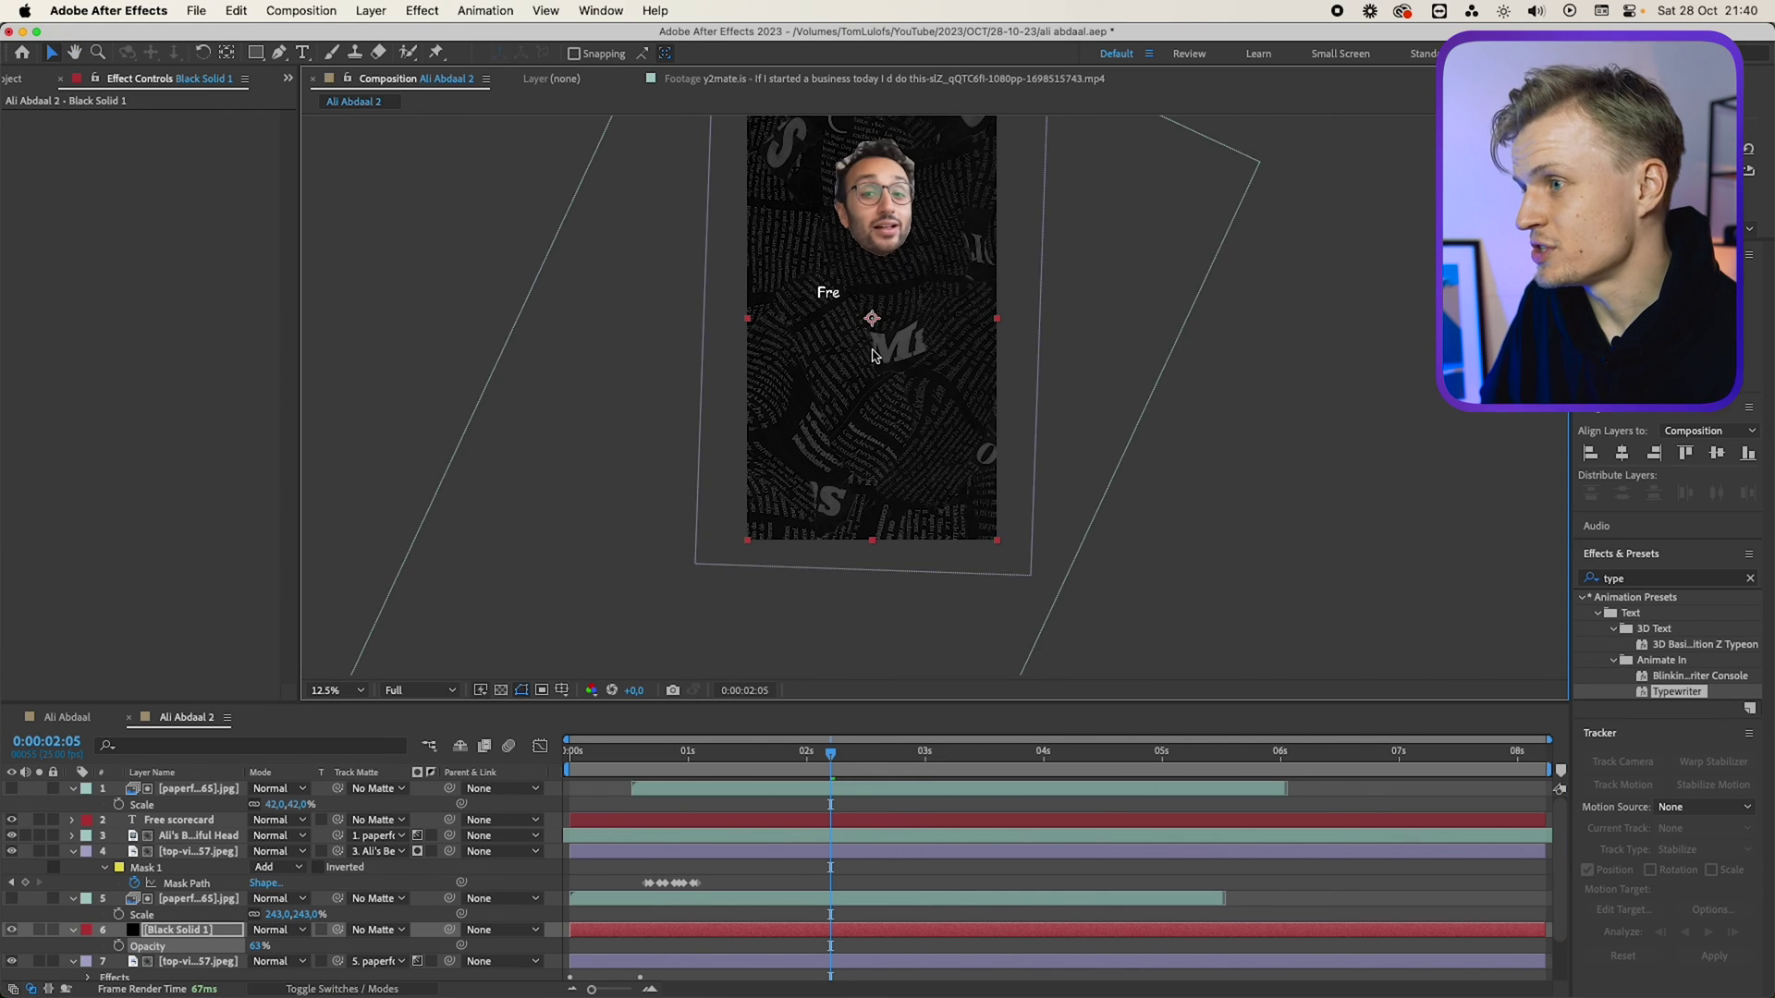
pyautogui.scroll(1, 873, 355)
pyautogui.scroll(-1, 872, 354)
pyautogui.press('space')
pyautogui.moveTo(904, 294); pyautogui.dragTo(871, 417)
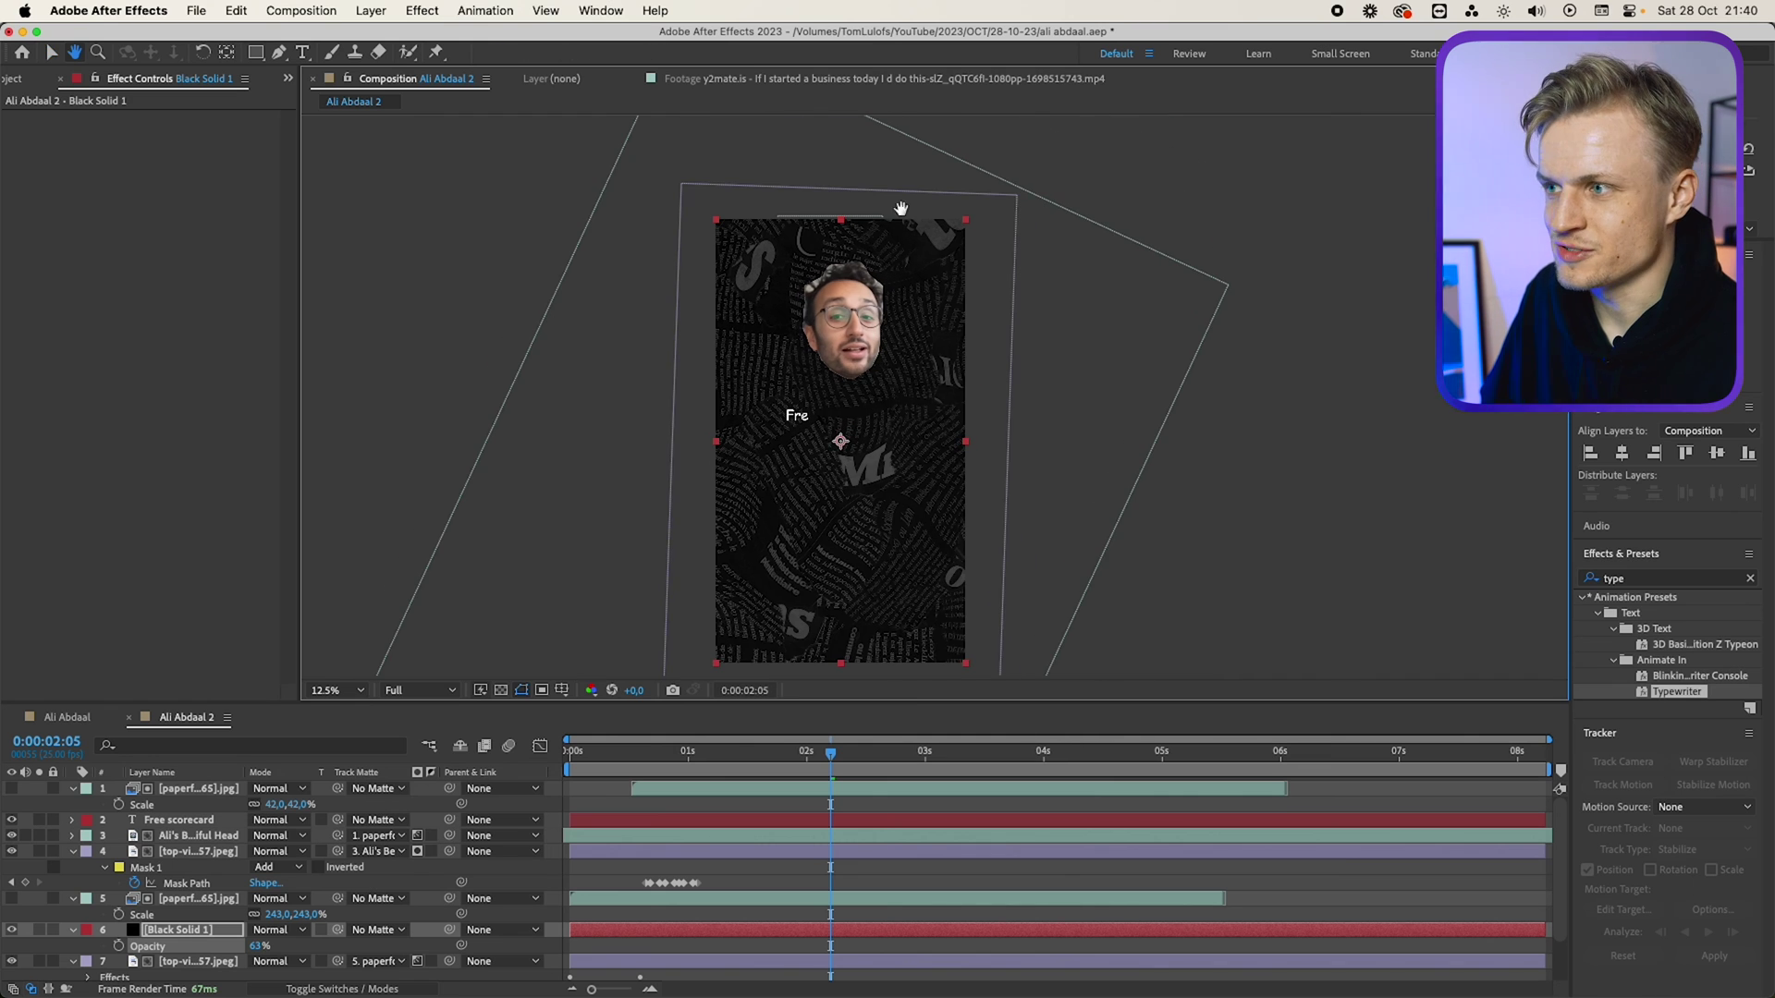
pyautogui.scroll(-2, 901, 208)
pyautogui.scroll(-2, 231, 893)
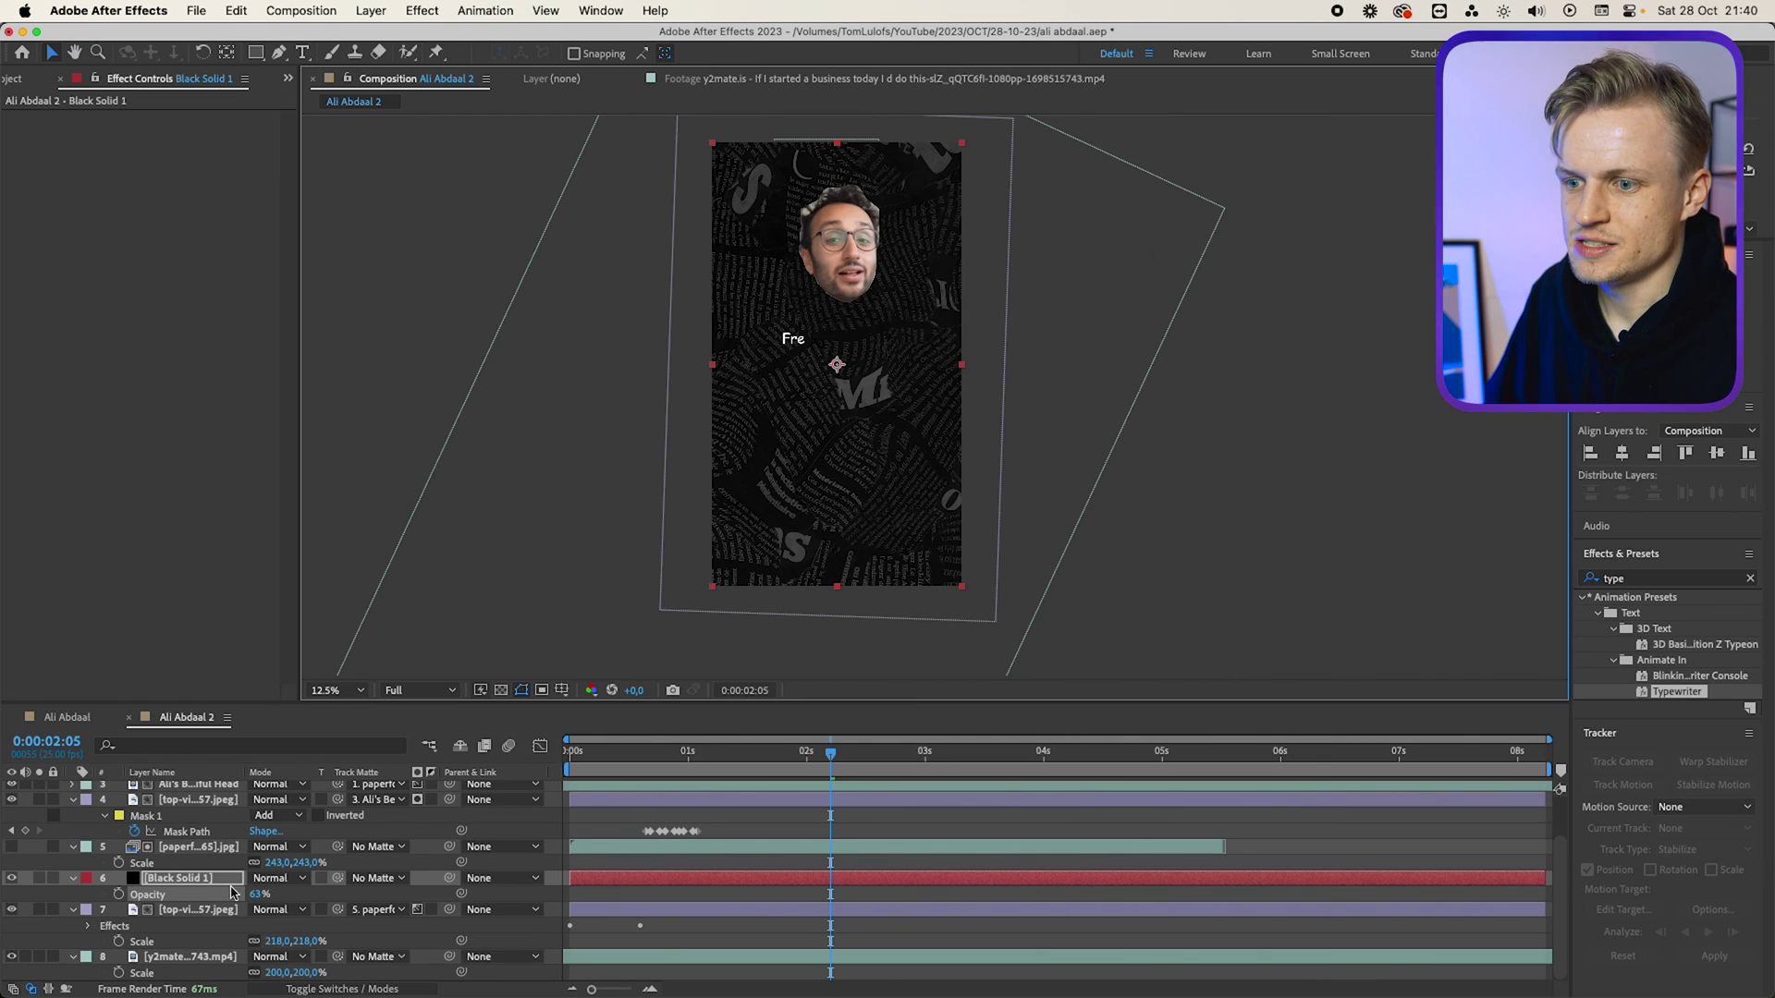
pyautogui.click(185, 910)
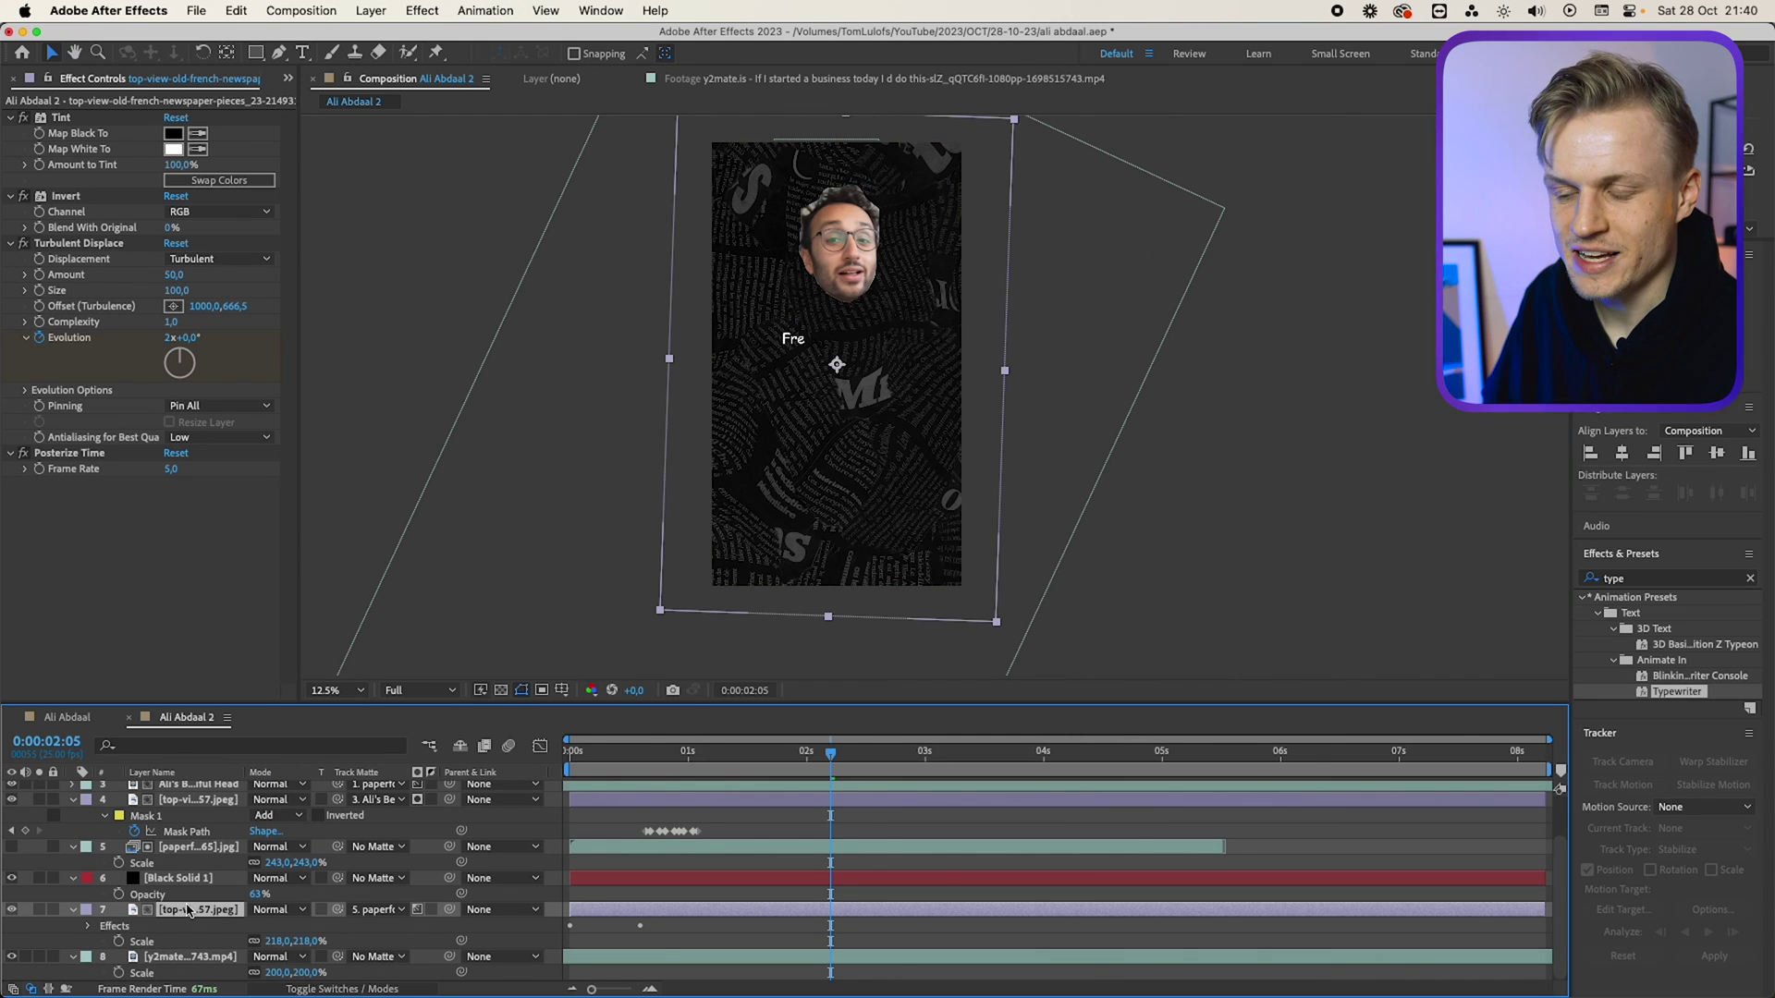
pyautogui.click(1663, 583)
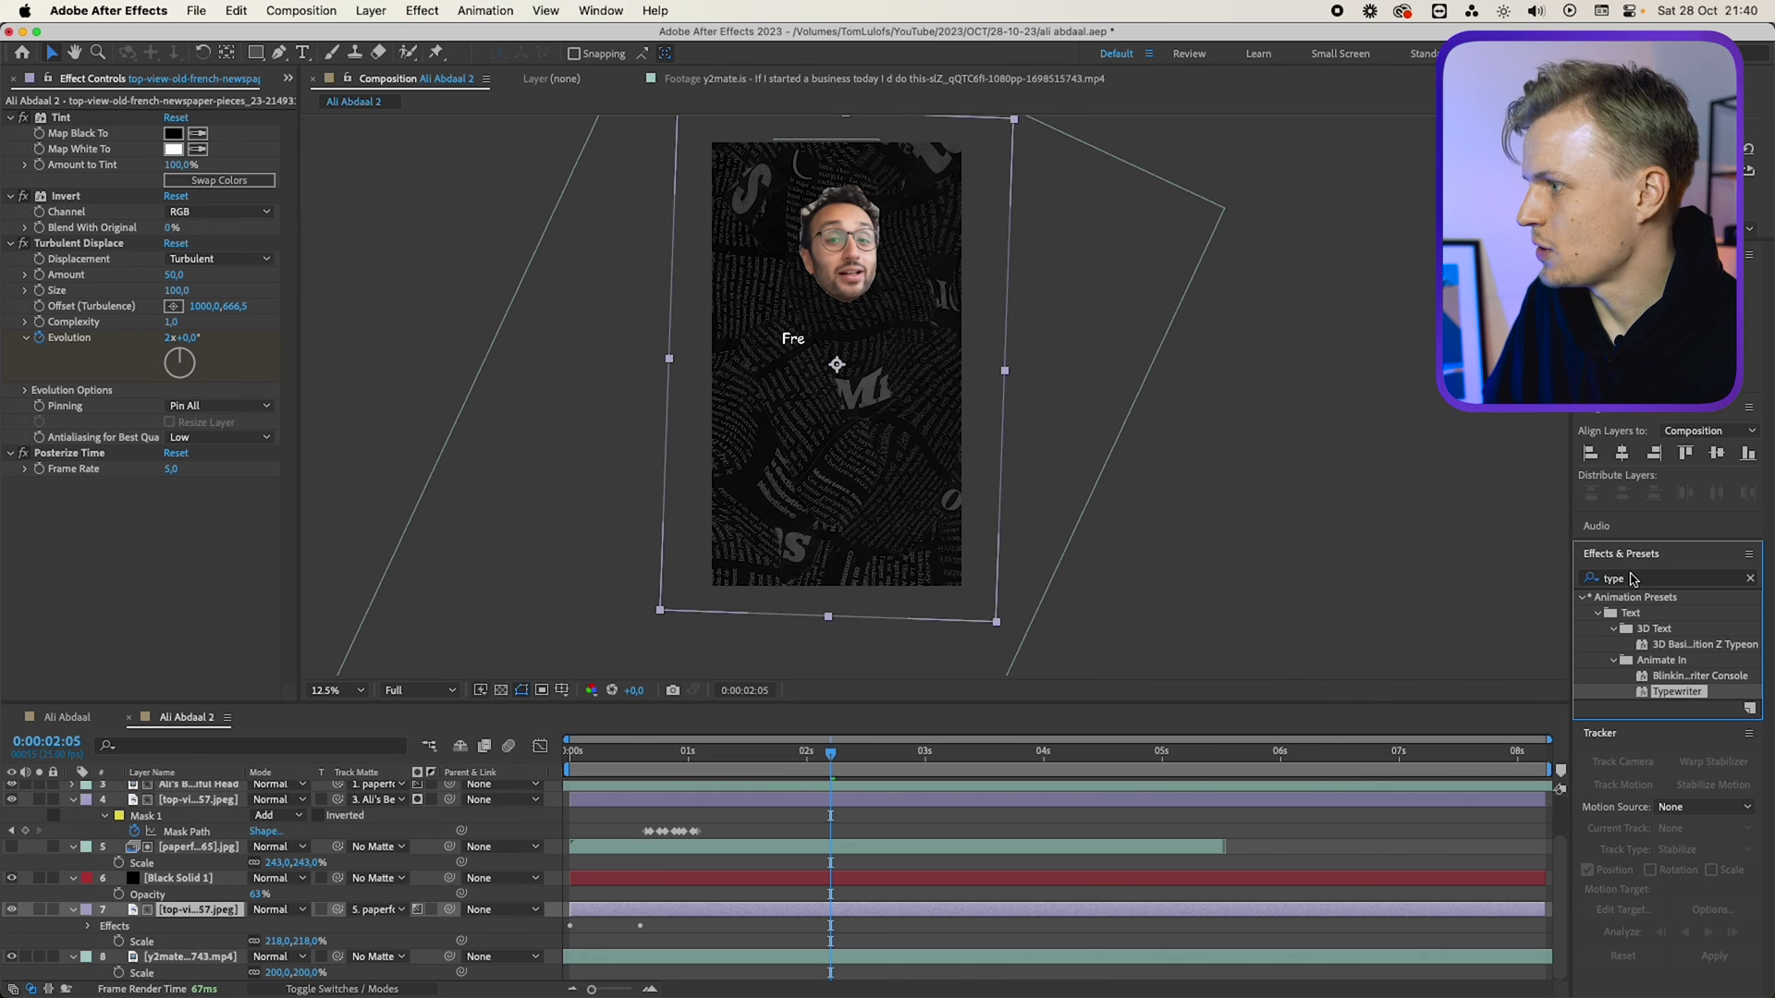
pyautogui.click(1634, 578)
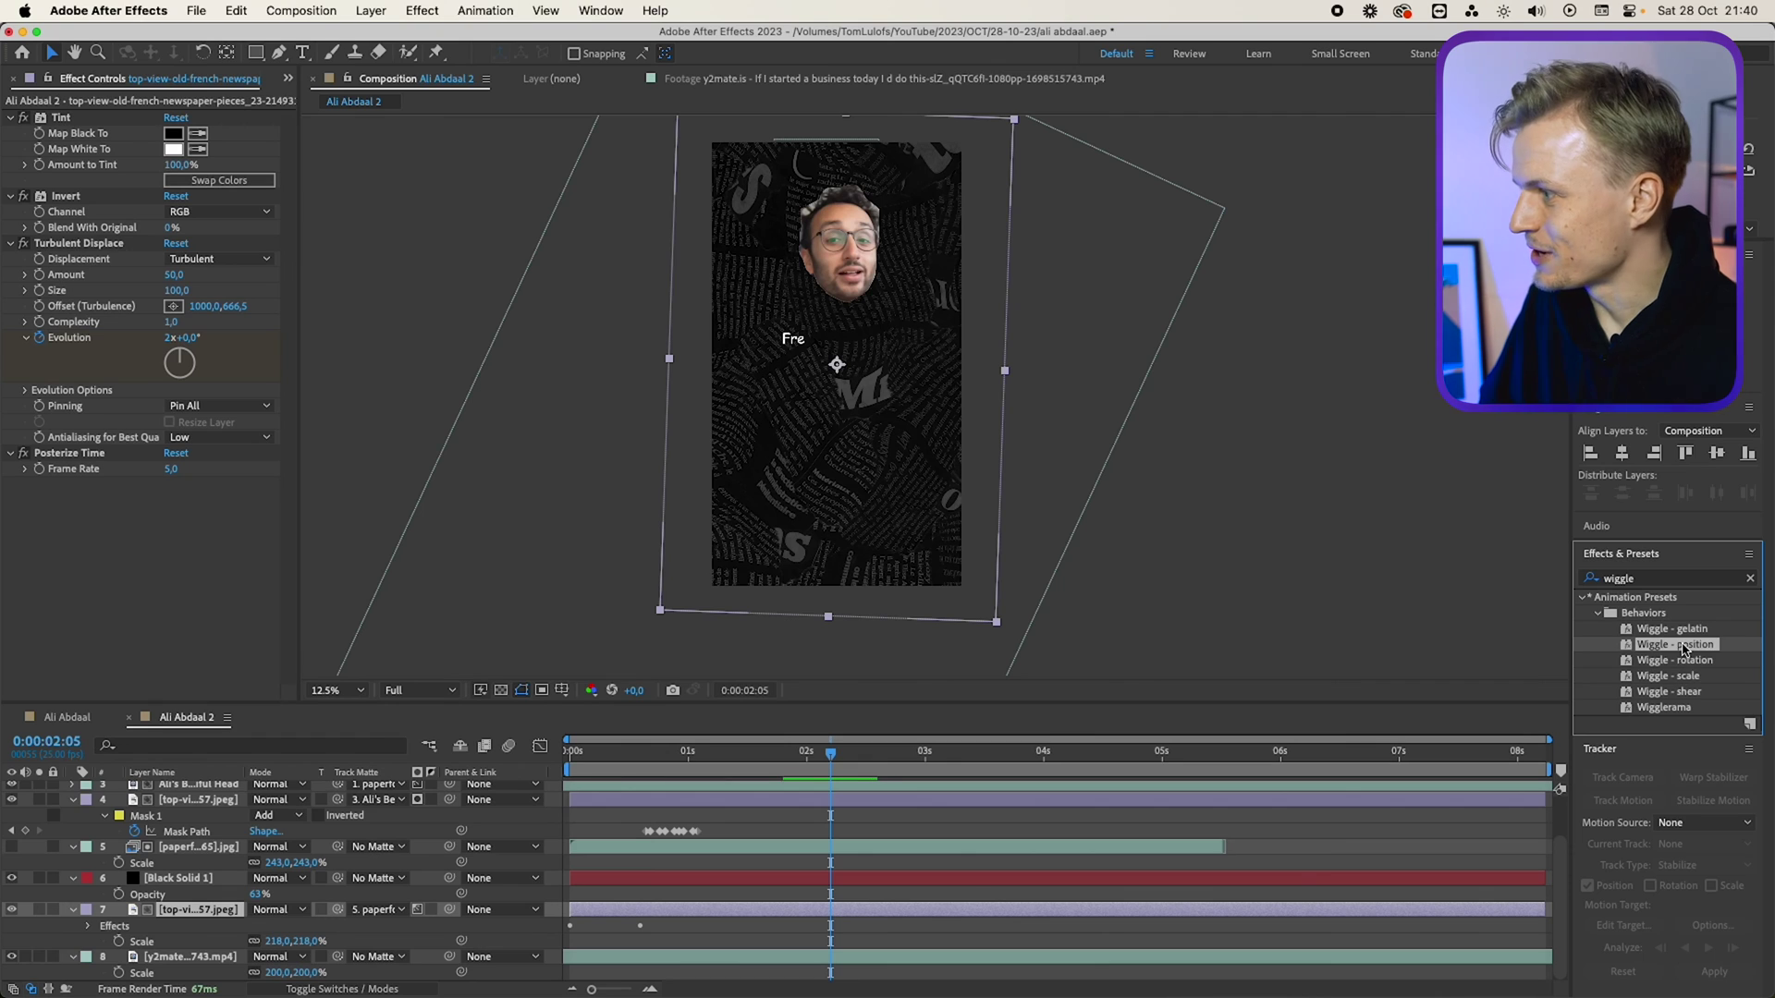
pyautogui.moveTo(1683, 647); pyautogui.dragTo(196, 910)
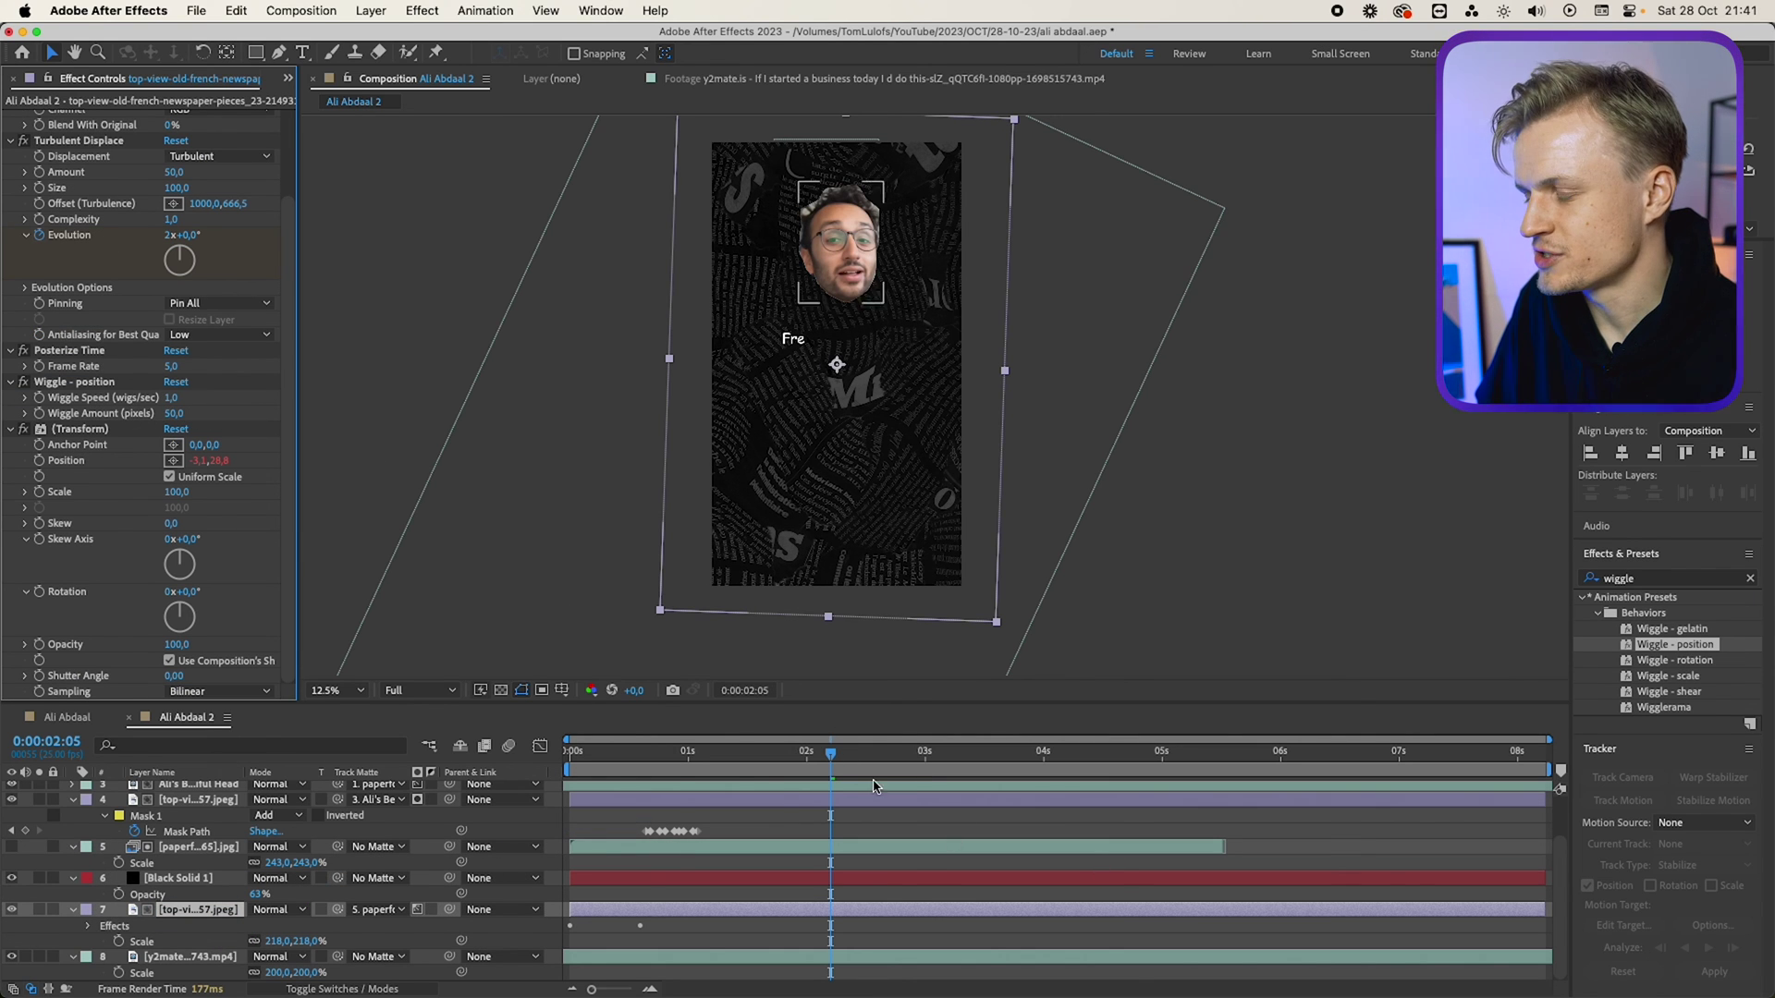
# Preview the background wiggle and set its Wiggle Speed to 1.5 and Wiggle Amount to 15 pixels.
pyautogui.moveTo(830, 754); pyautogui.dragTo(734, 779)
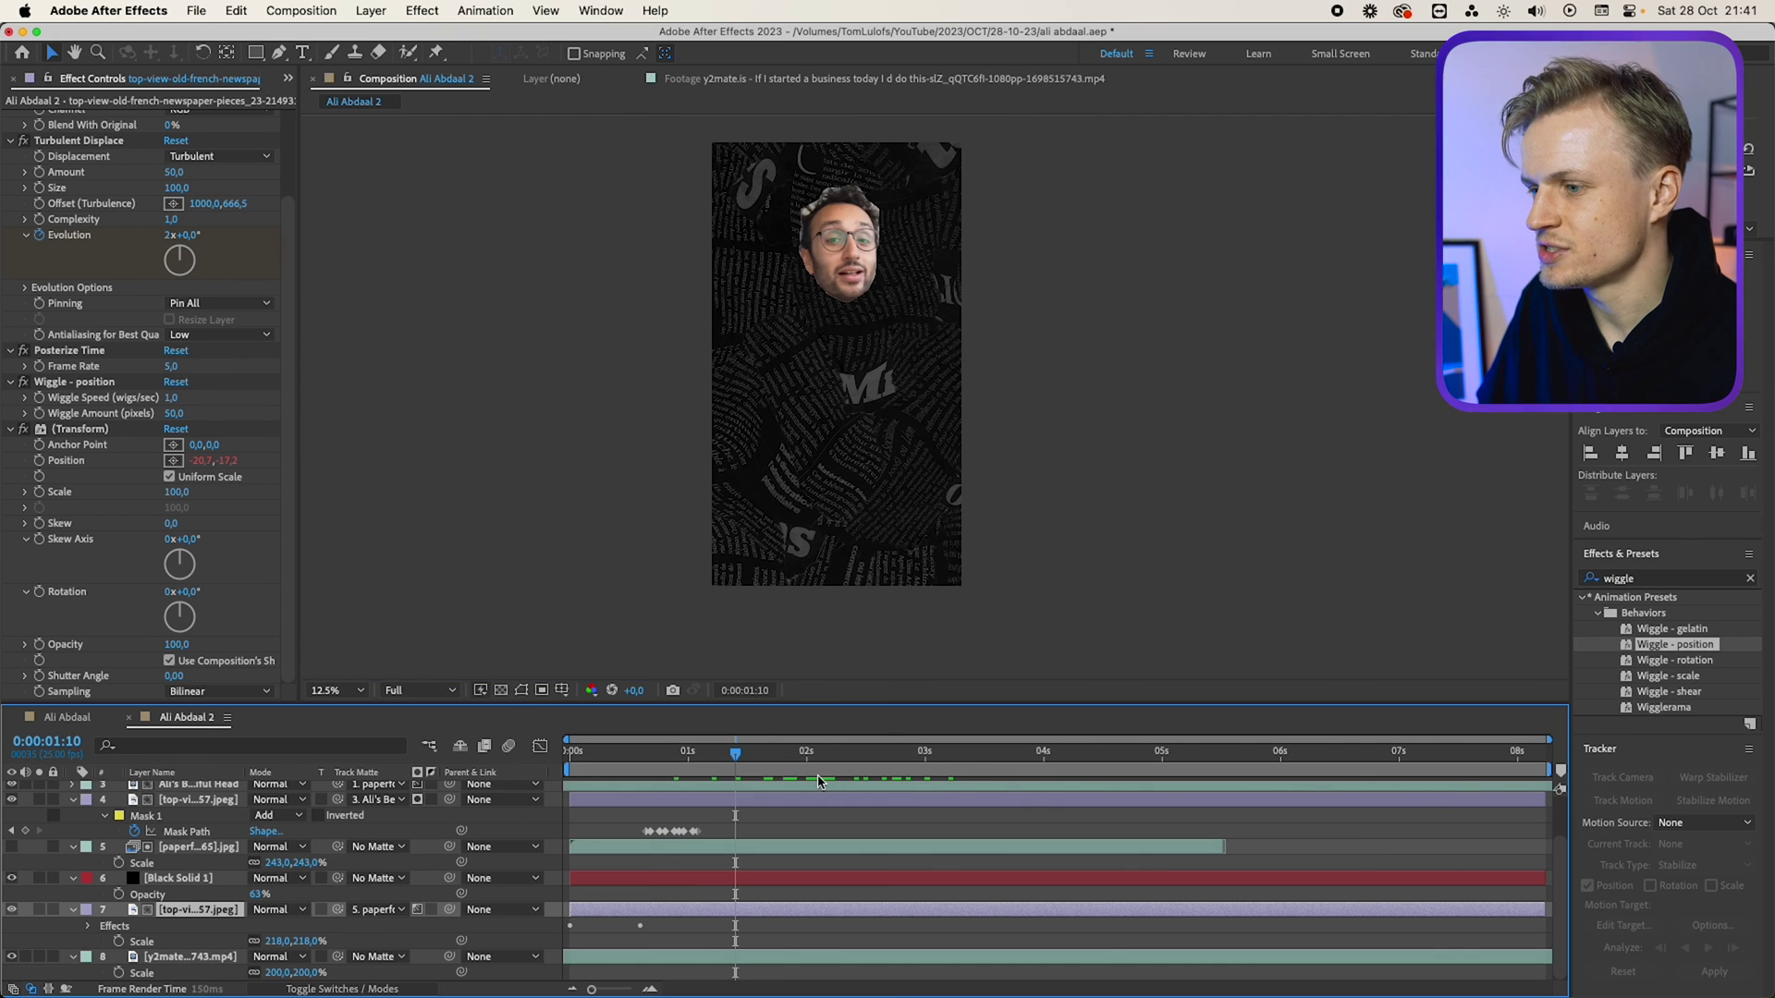
pyautogui.press('space')
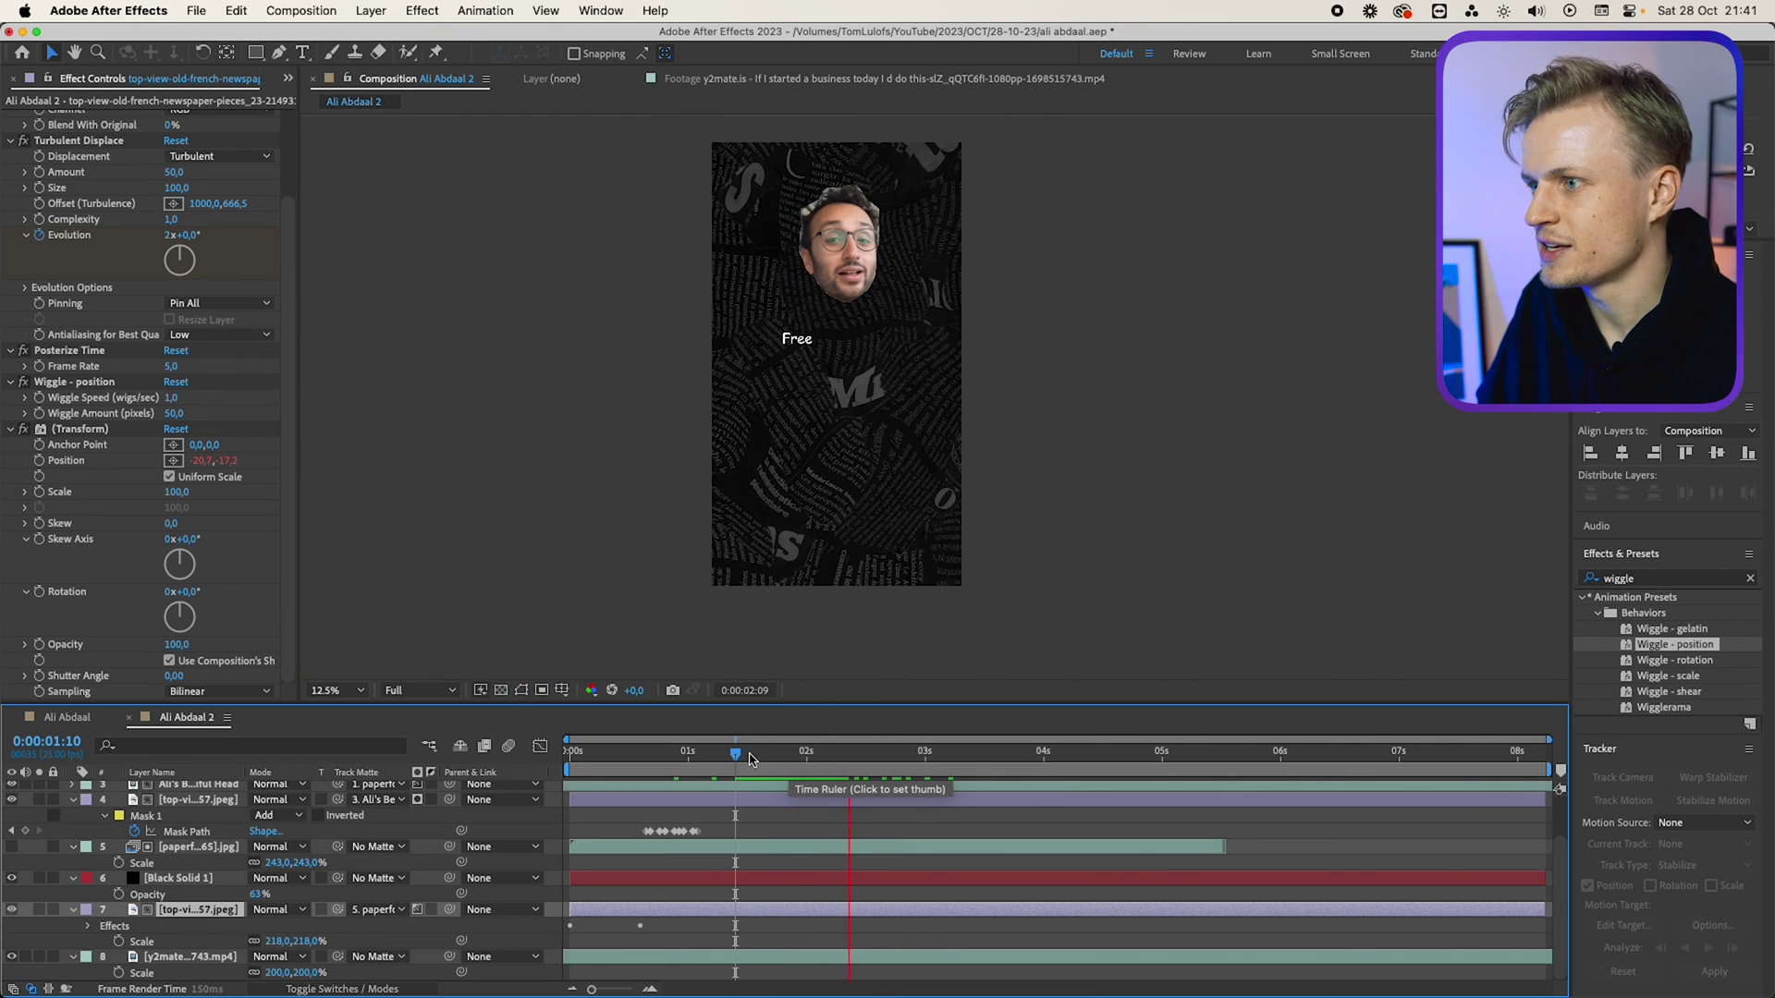
pyautogui.moveTo(755, 760); pyautogui.dragTo(788, 766)
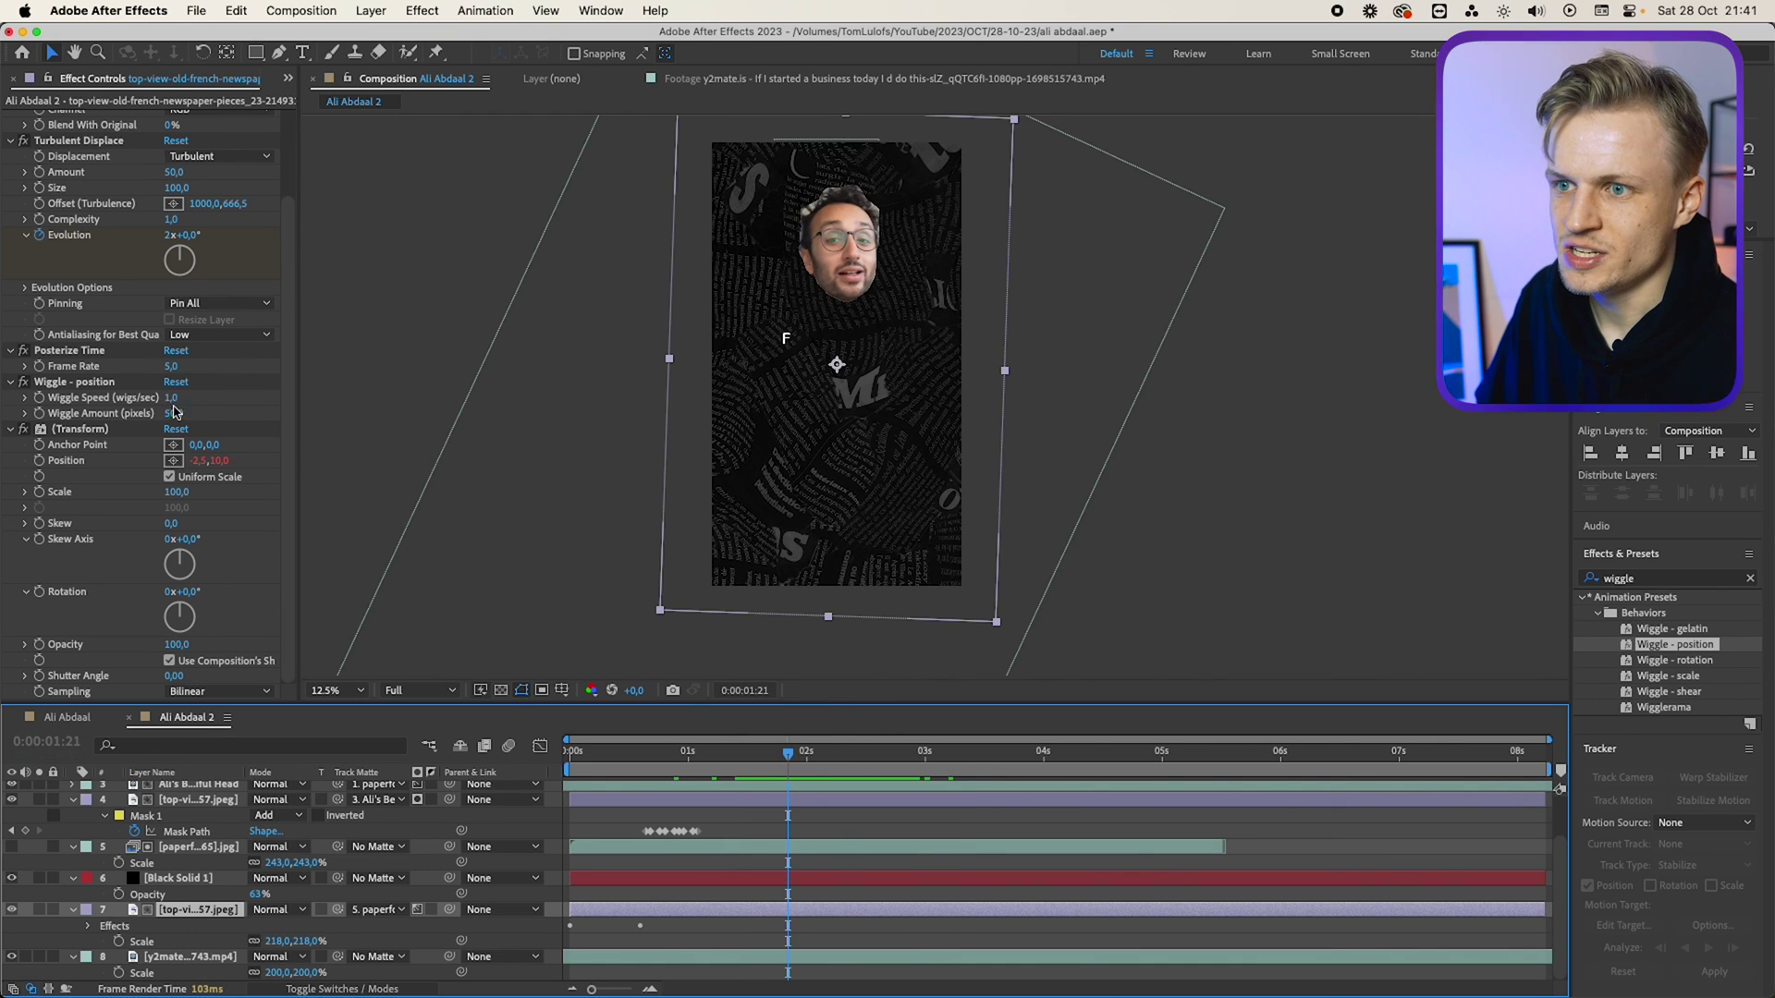
pyautogui.moveTo(171, 403)
pyautogui.mouseDown()
pyautogui.moveTo(203, 400)
pyautogui.moveTo(185, 400)
pyautogui.mouseUp()
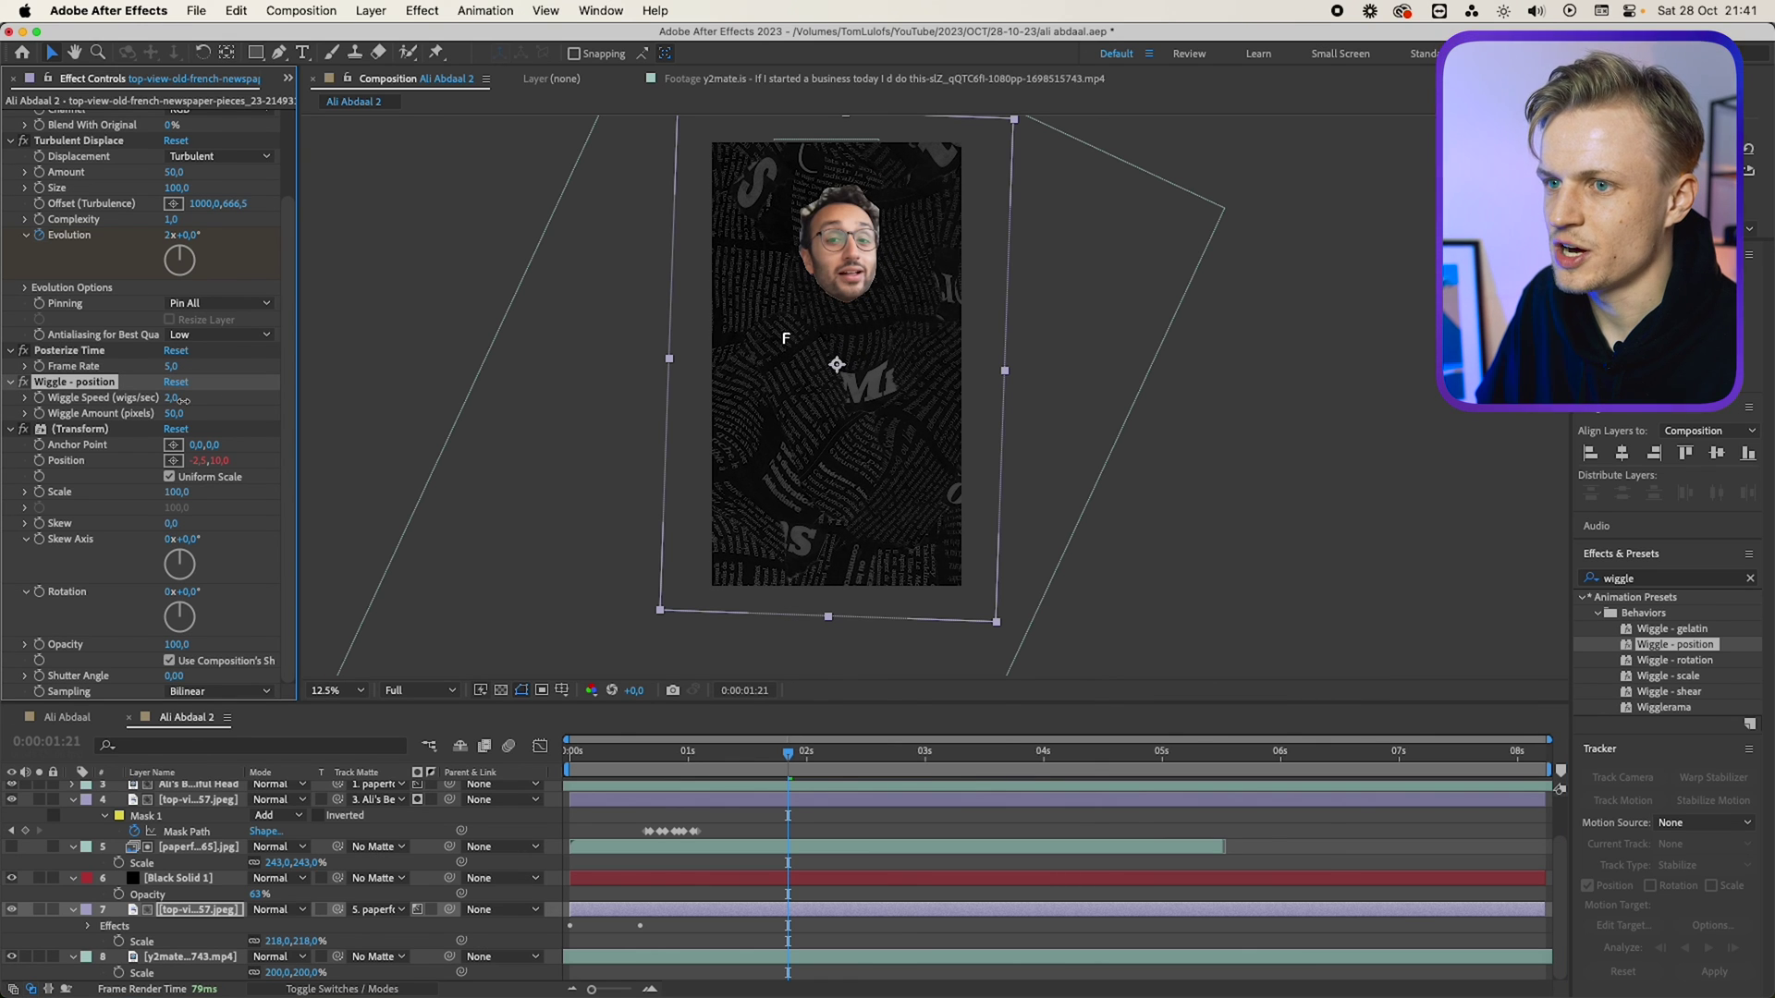
pyautogui.moveTo(853, 753); pyautogui.dragTo(773, 755)
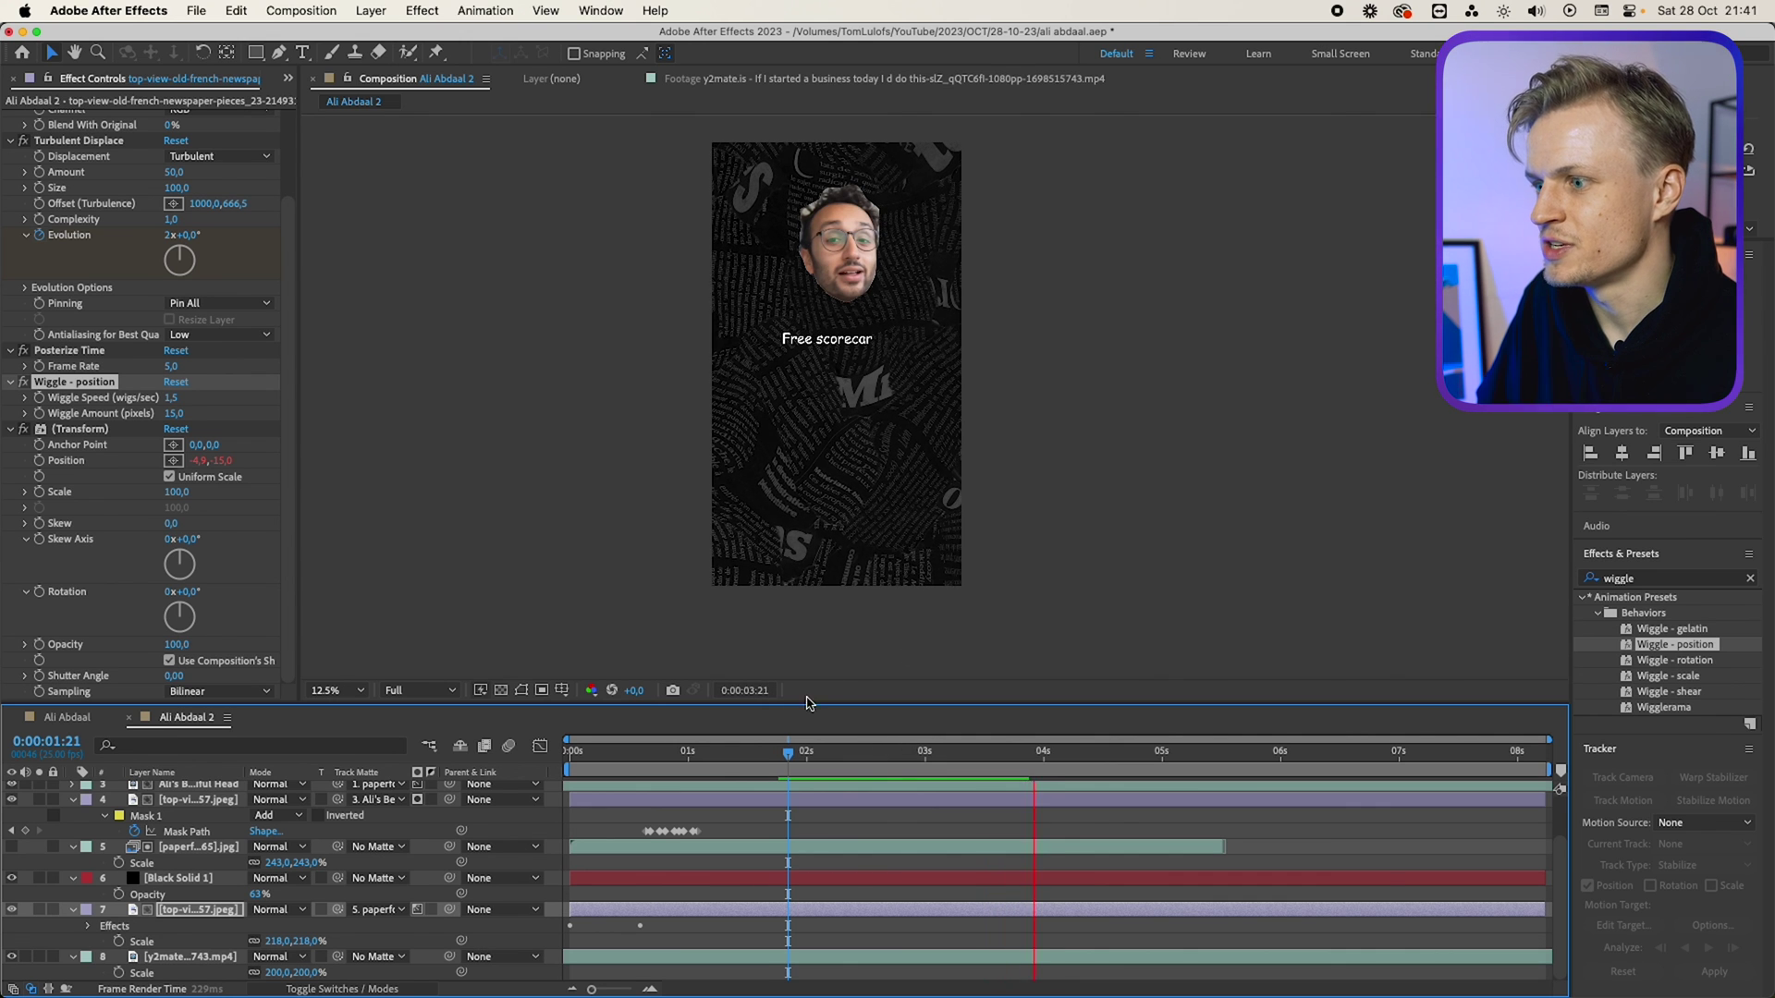
pyautogui.click(763, 753)
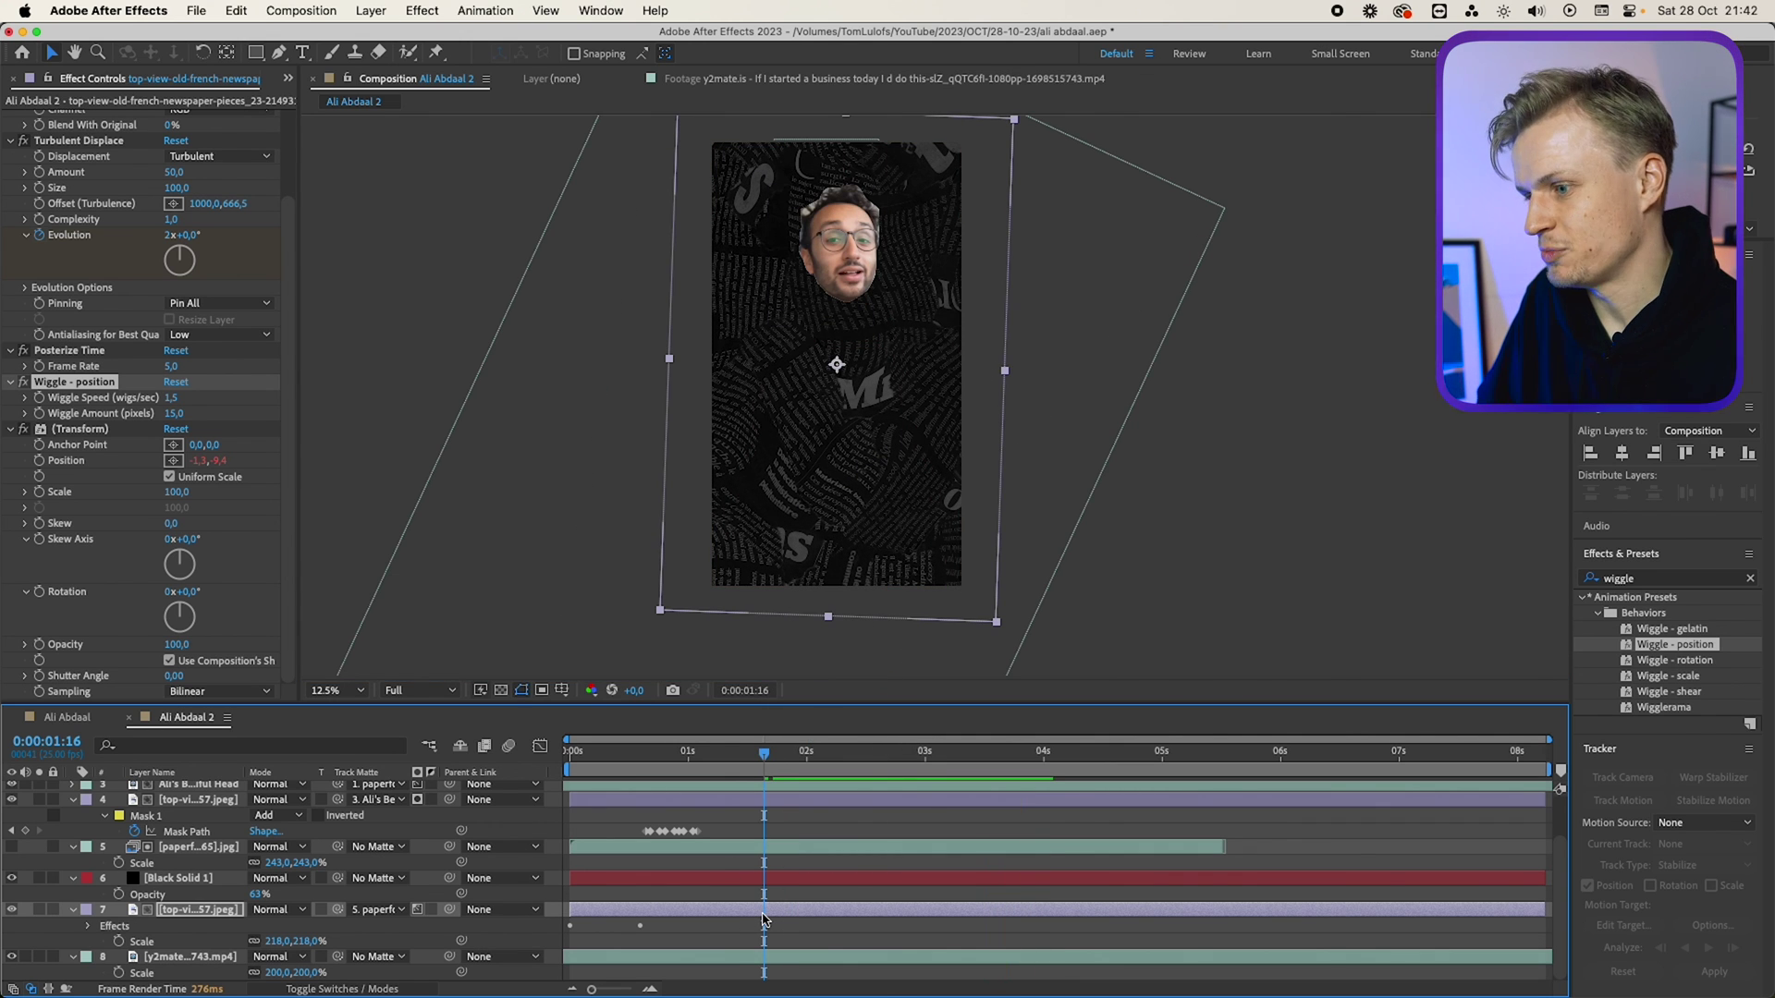
# Try raising the newspaper background's Turbulent Displace Evolution to 3x+208° at 1:16.
pyautogui.press('u')
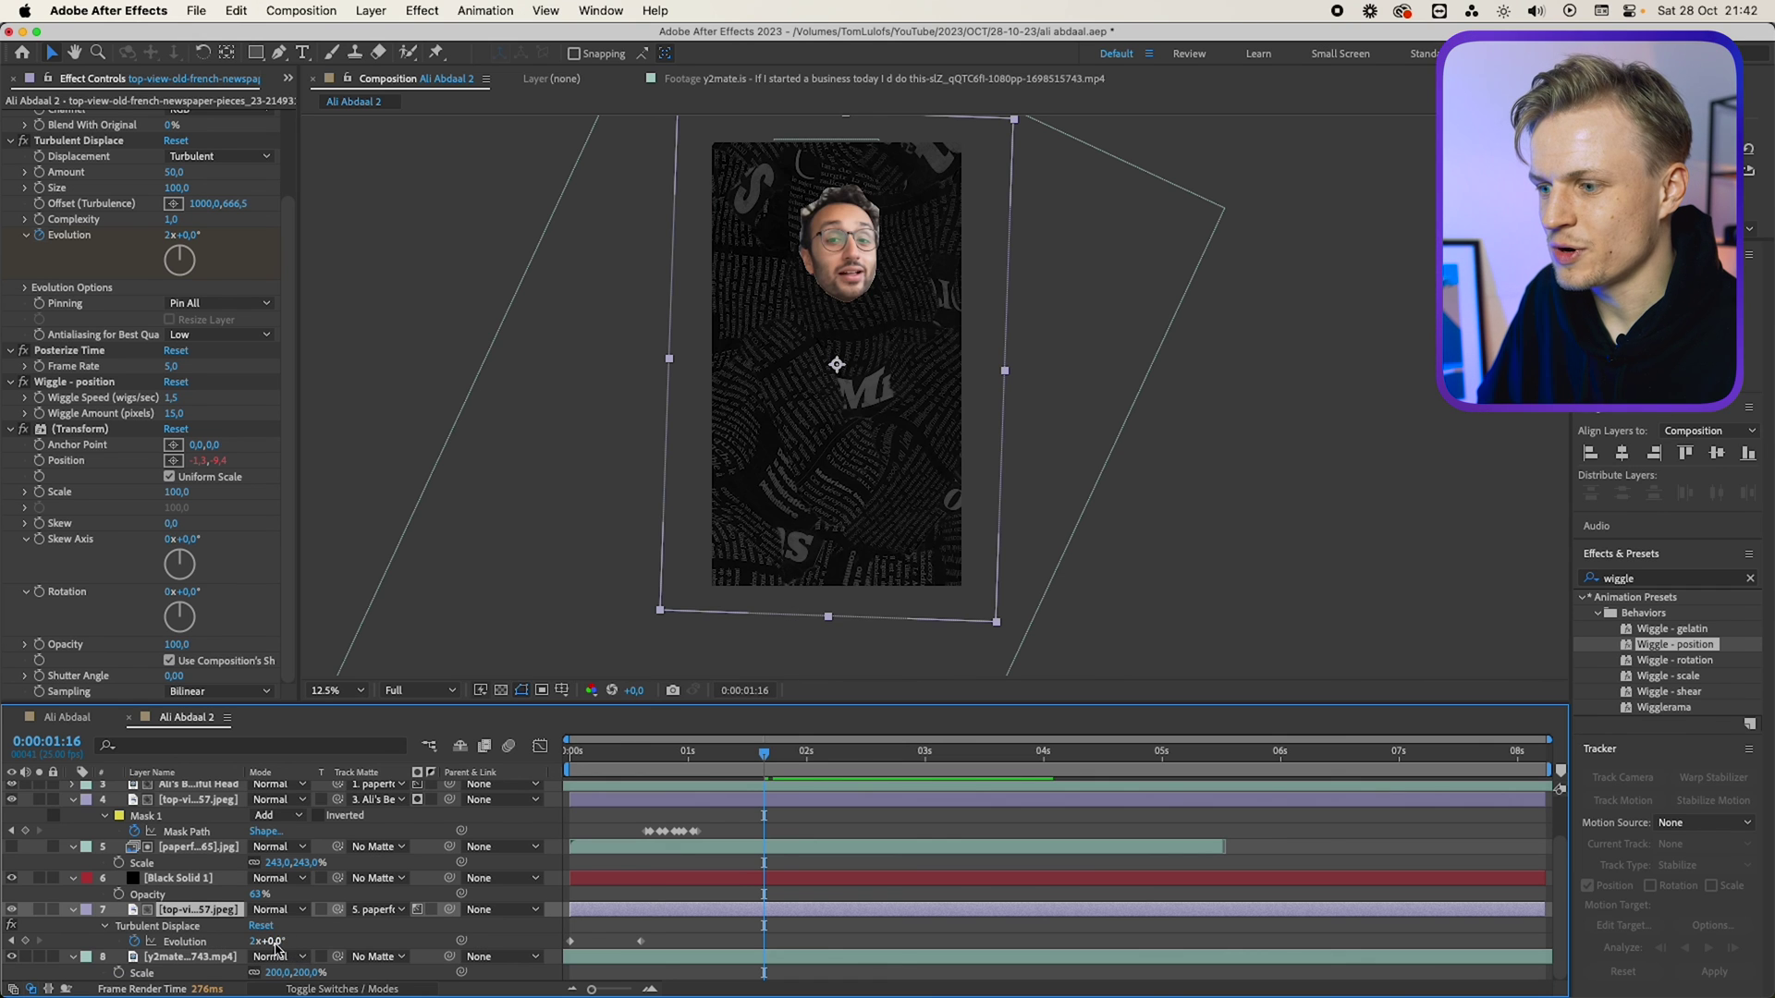
pyautogui.moveTo(282, 947); pyautogui.dragTo(736, 891)
pyautogui.press('super+z')
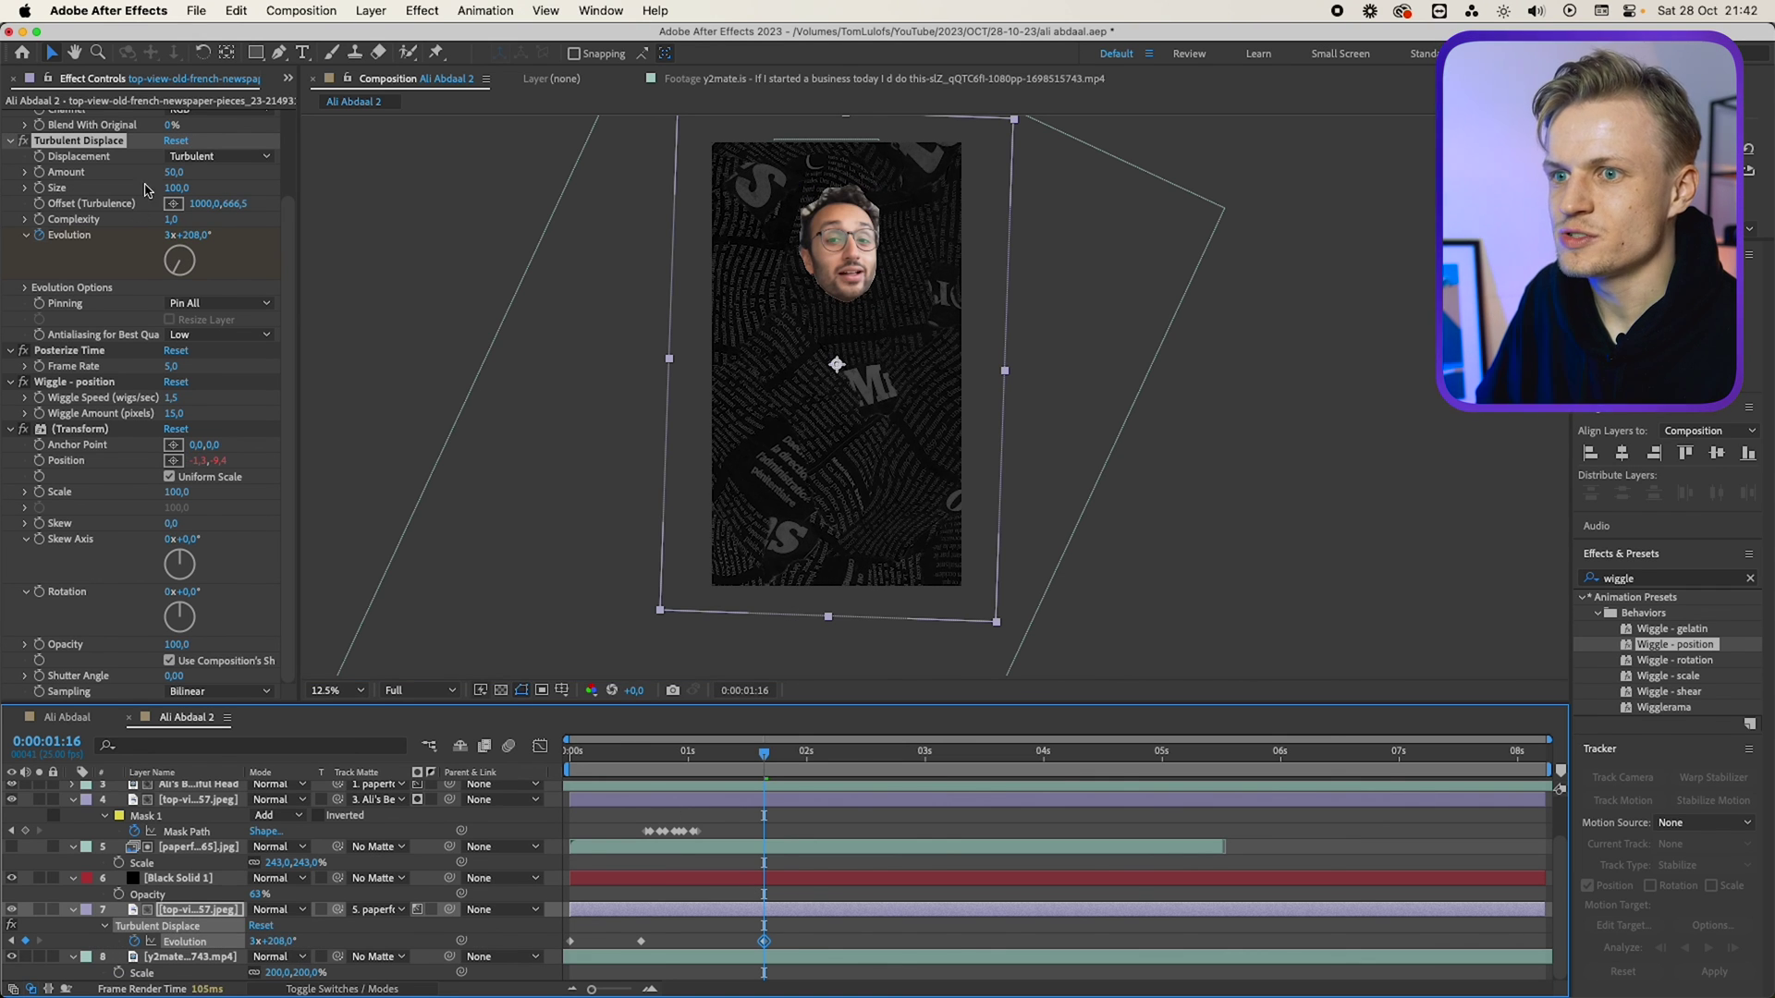
# Scrub the timeline between about 1:08 and 2:17 to check the background motion and the text animation.
pyautogui.moveTo(763, 760); pyautogui.dragTo(727, 759)
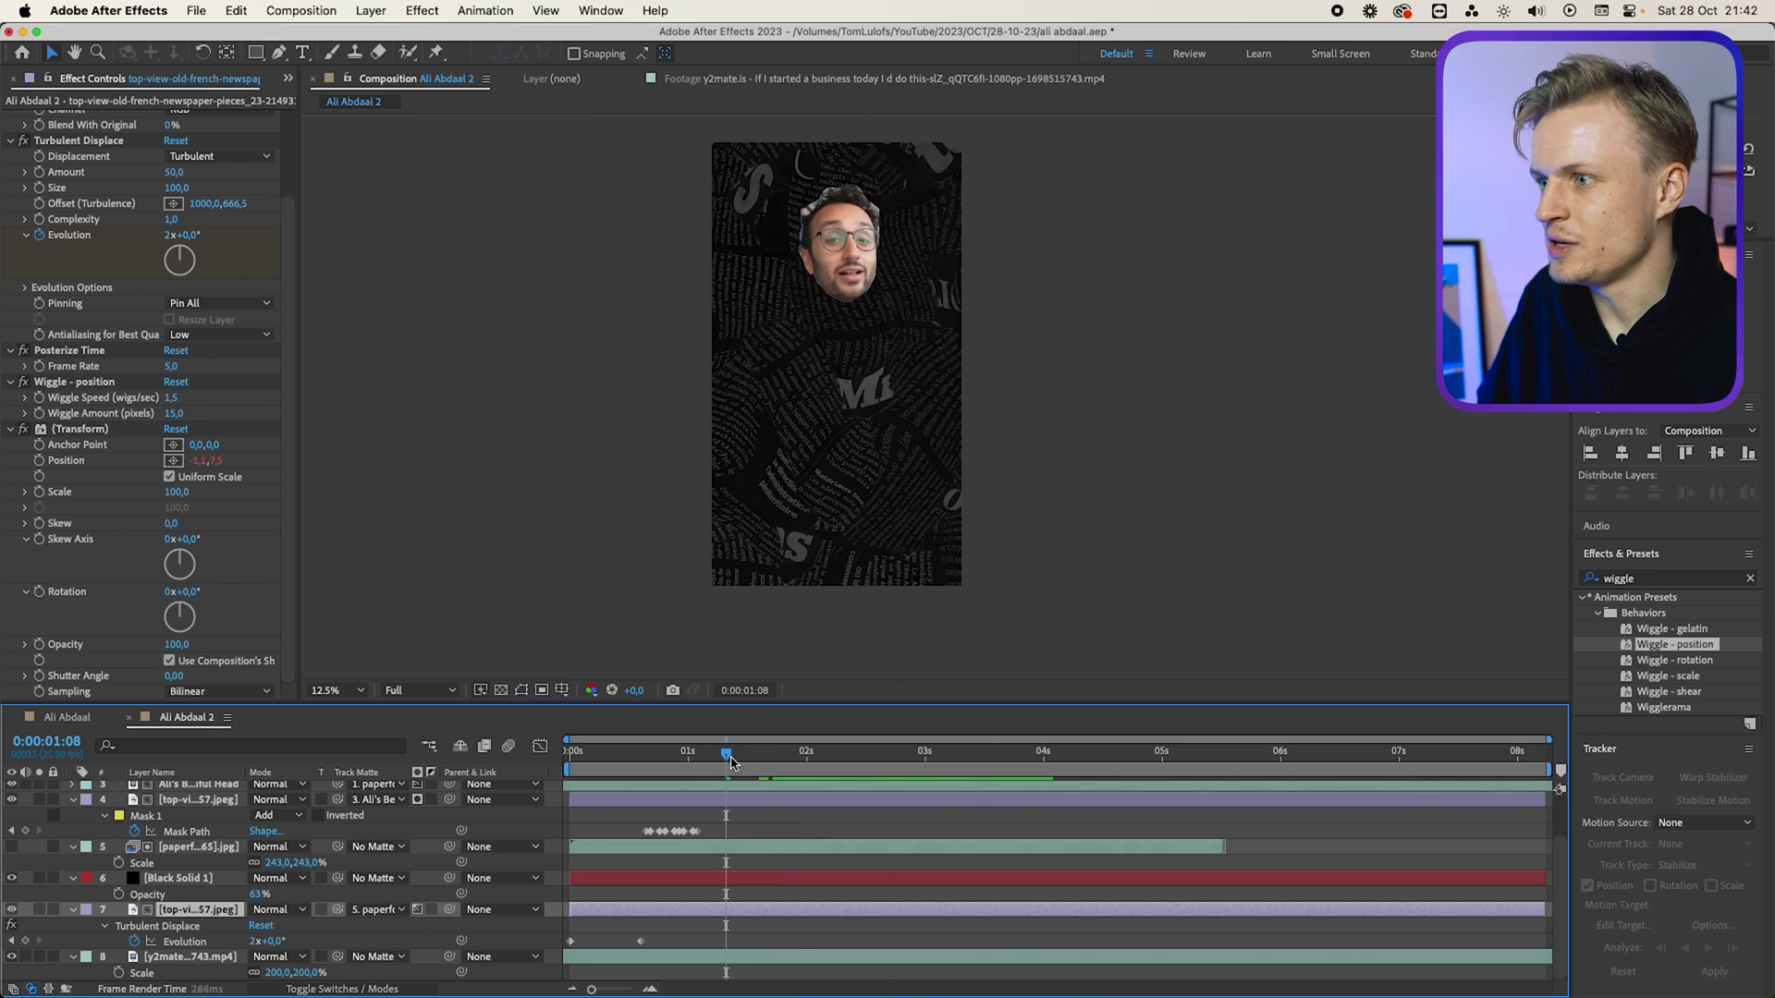
pyautogui.click(696, 783)
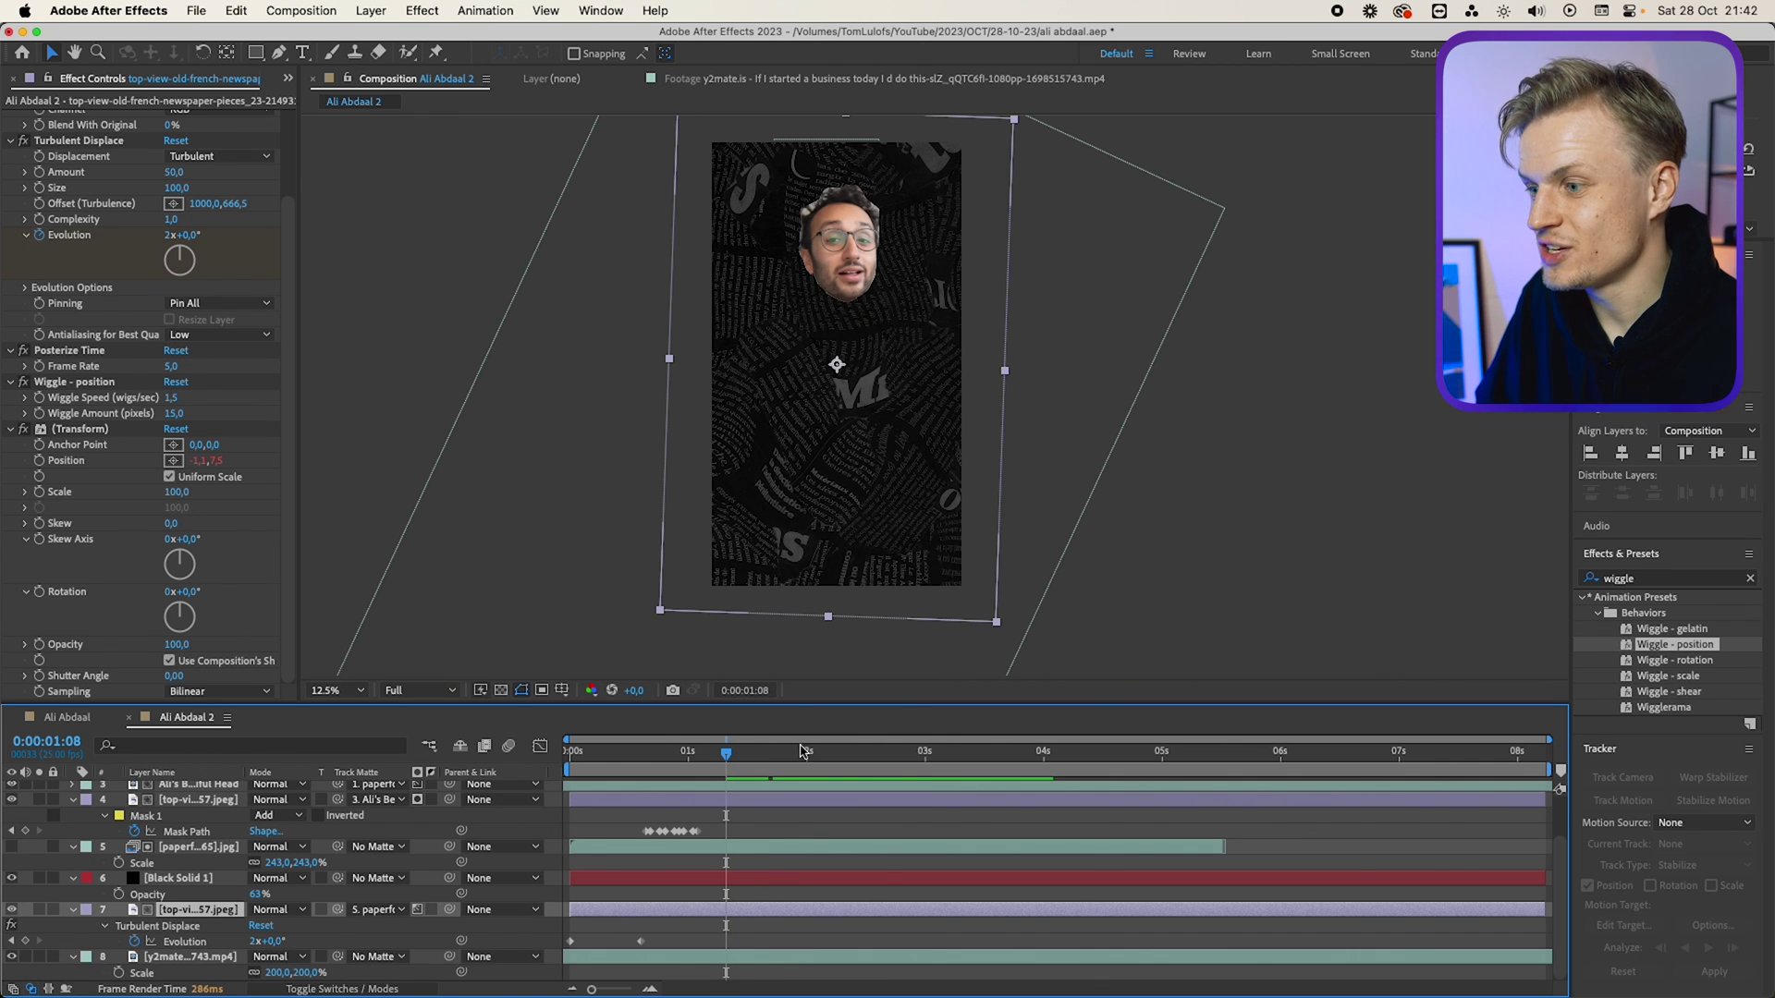
pyautogui.moveTo(826, 761); pyautogui.dragTo(892, 759)
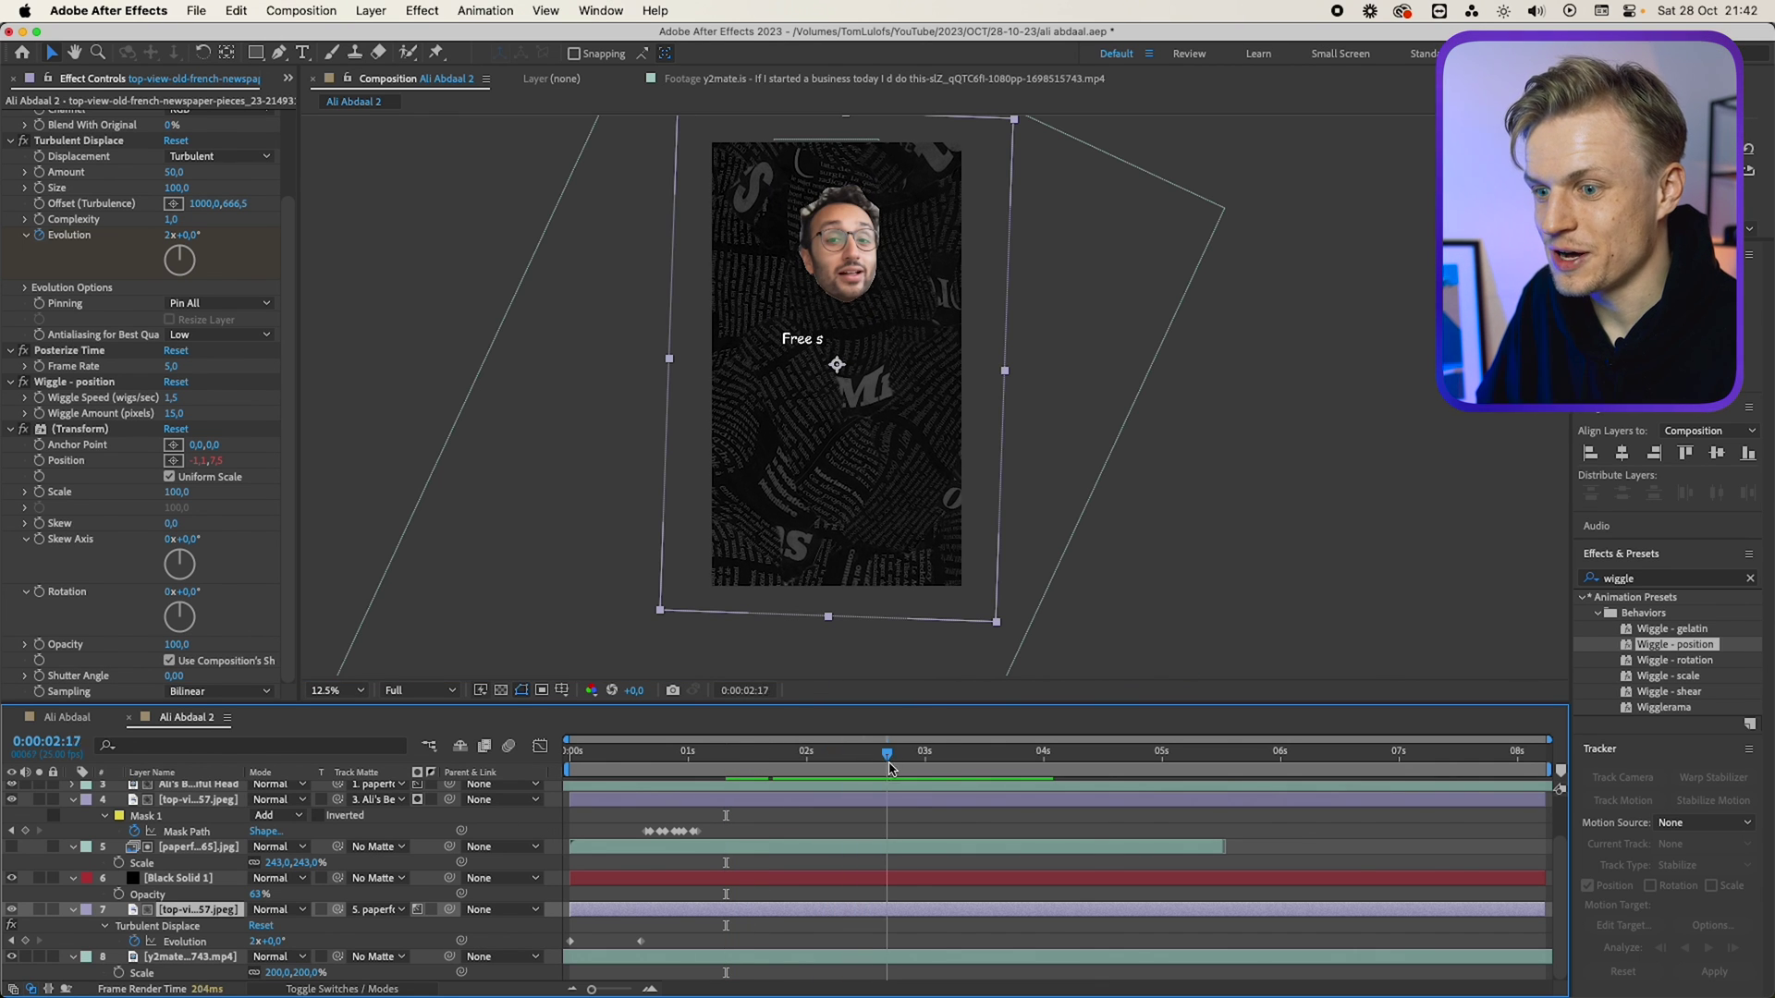
# Try keyframing the newspaper background's Turbulent Displace Evolution to 3x+0,0° at 2:18, scrub through the motion and undo the keyframe.
pyautogui.click(265, 942)
pyautogui.write('3')
pyautogui.press('Return')
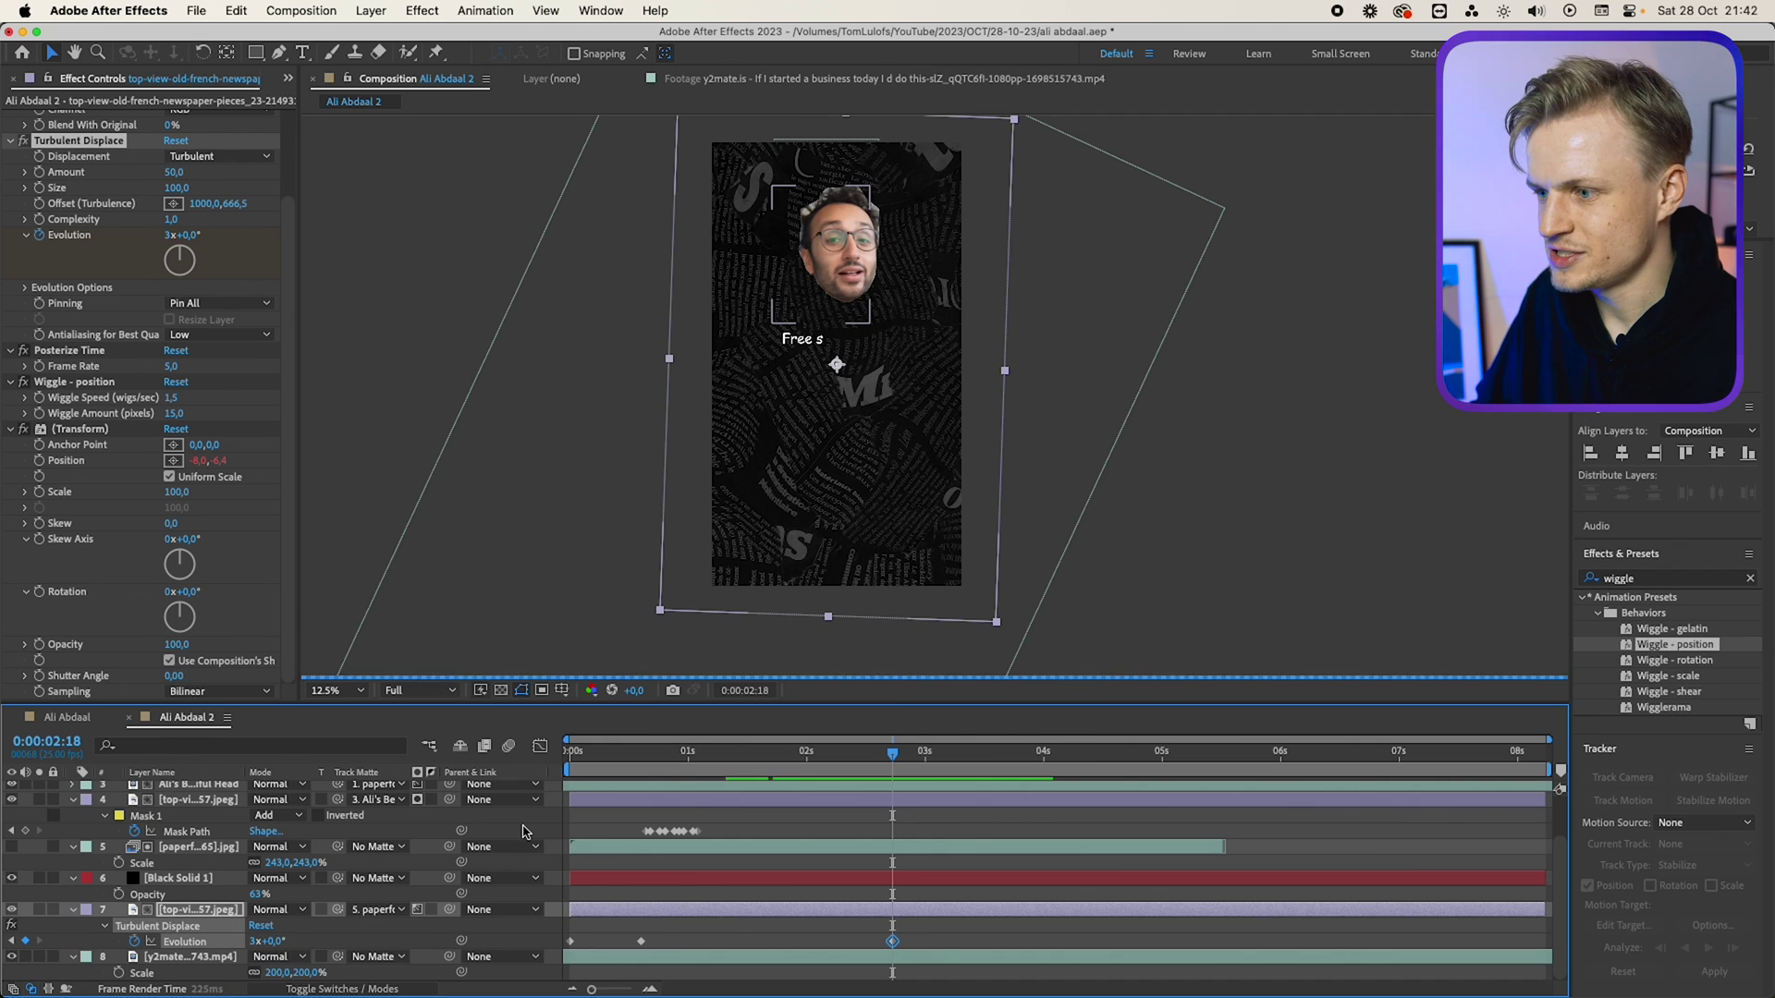
pyautogui.click(736, 753)
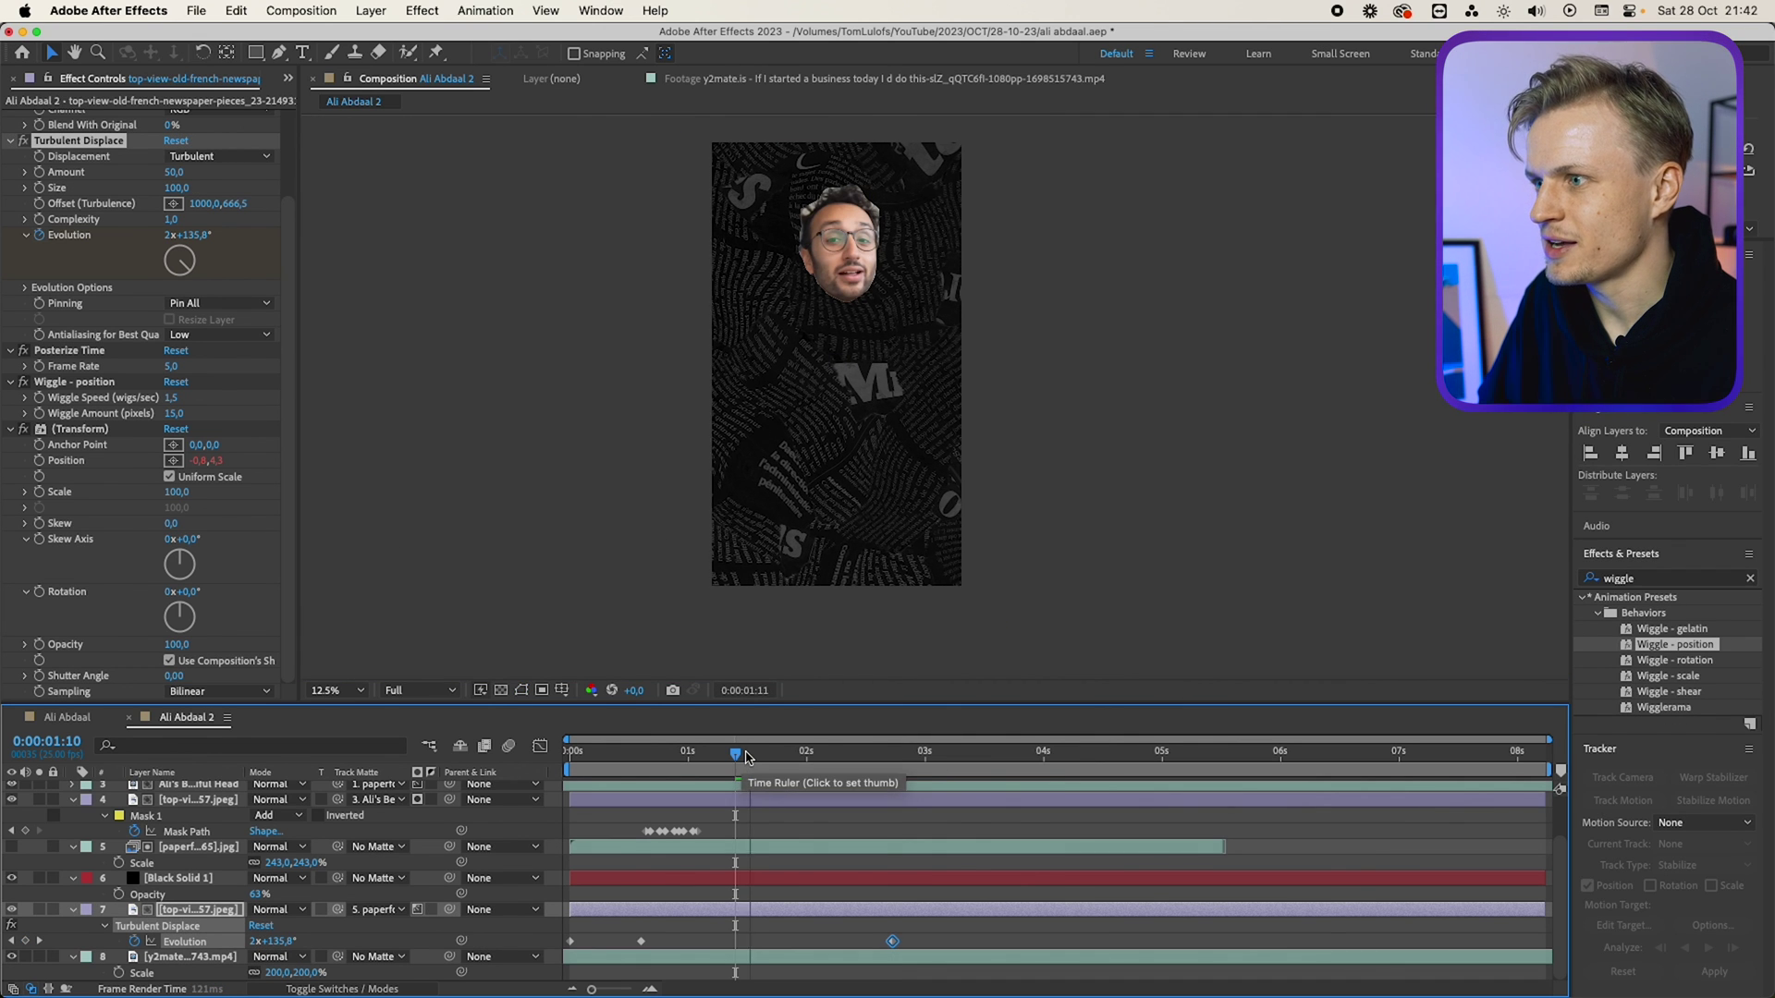
pyautogui.moveTo(738, 764); pyautogui.dragTo(818, 763)
pyautogui.press('super+z')
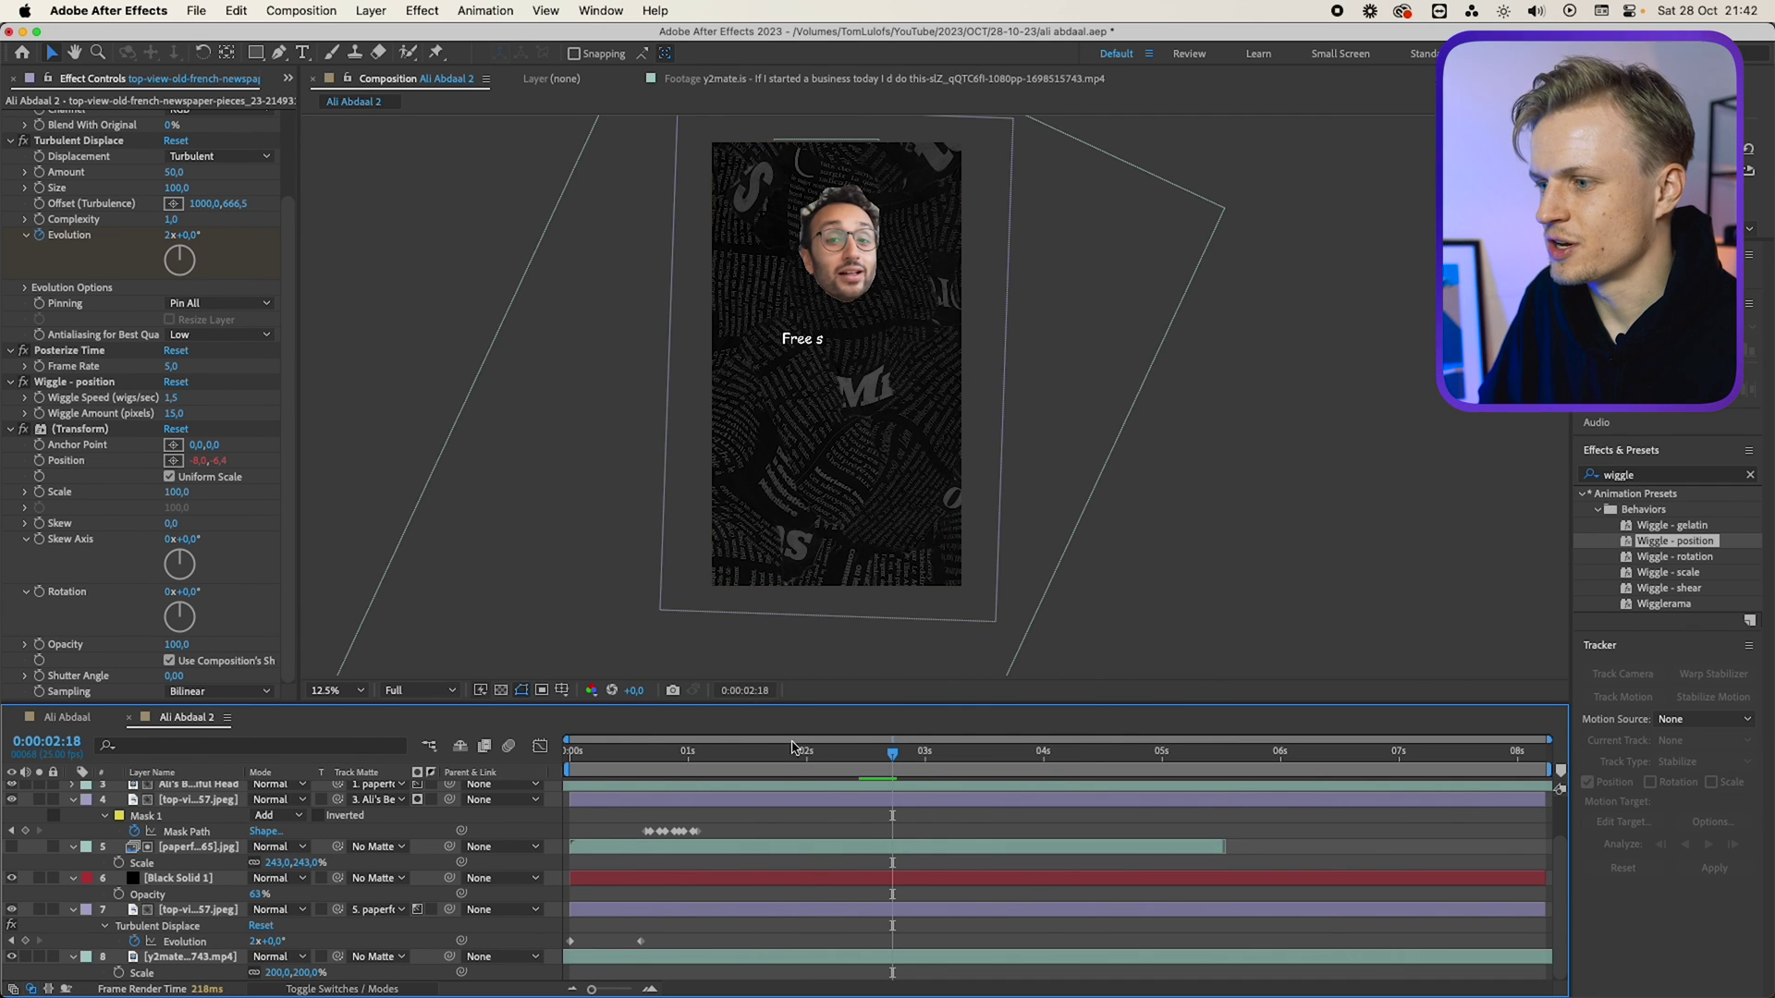
# Set the black solid's track matte to layer 5, paperfold[0000-0165].jpg, and check the unfolding near the start of the composition.
pyautogui.moveTo(617, 762); pyautogui.dragTo(569, 768)
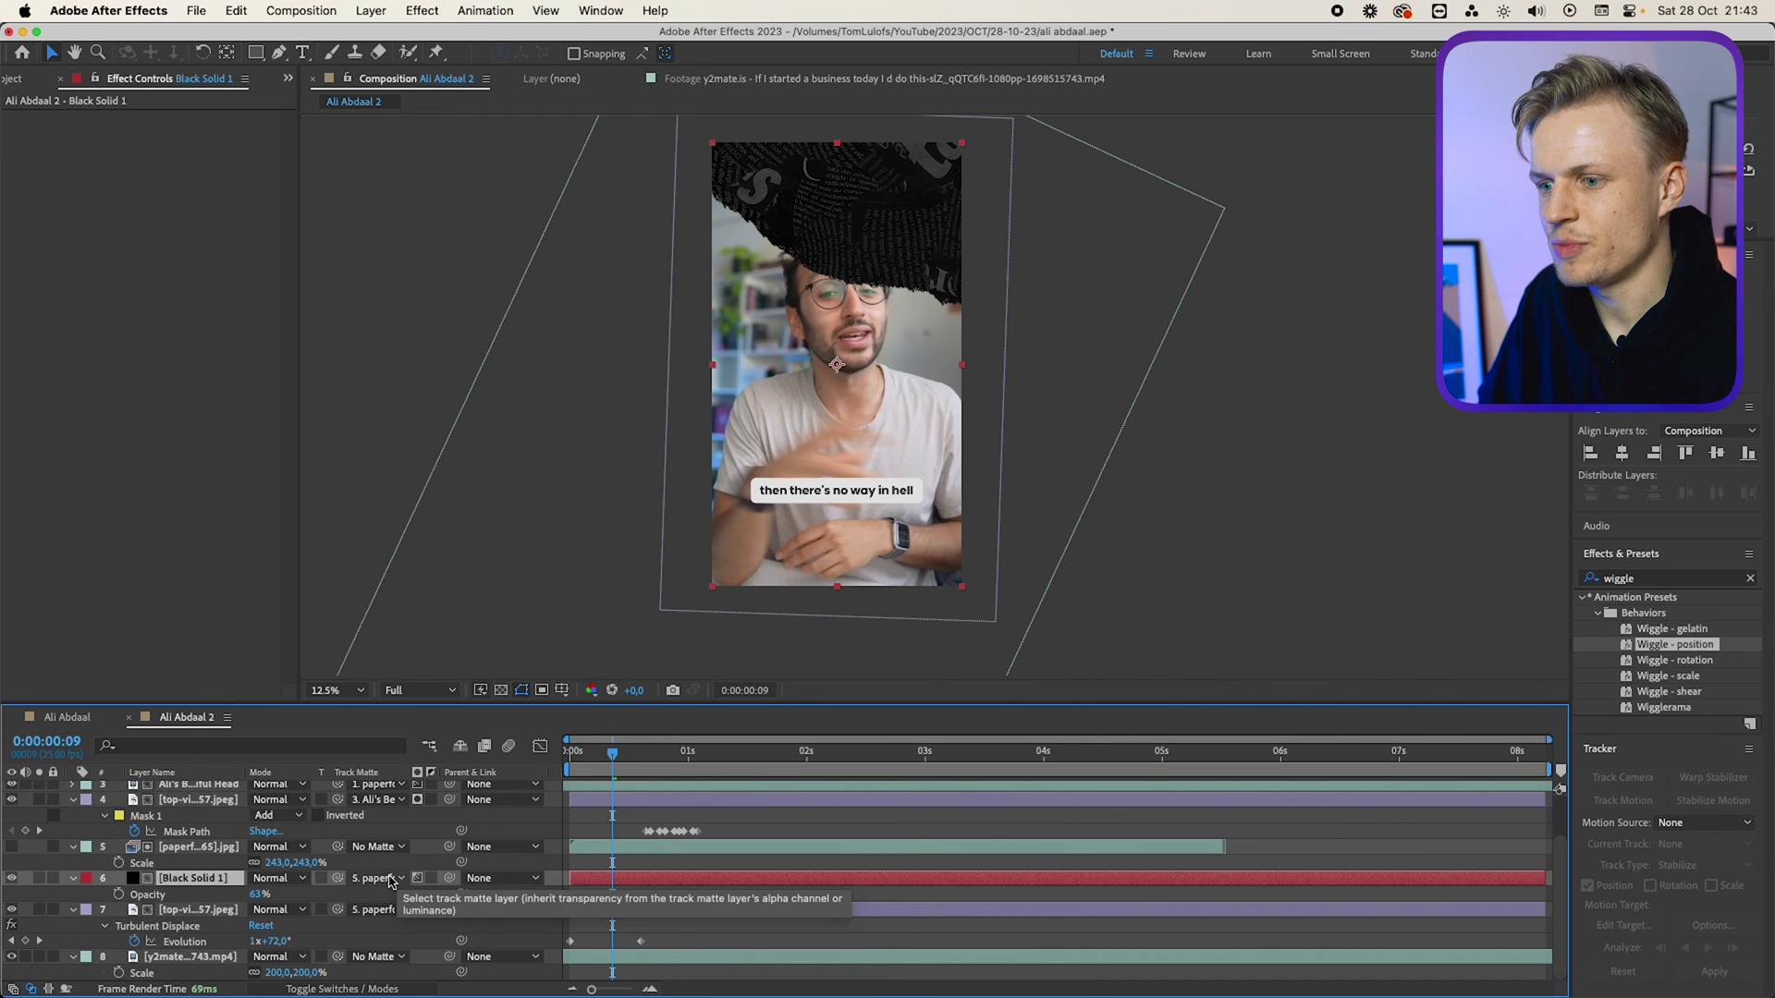
pyautogui.click(377, 880)
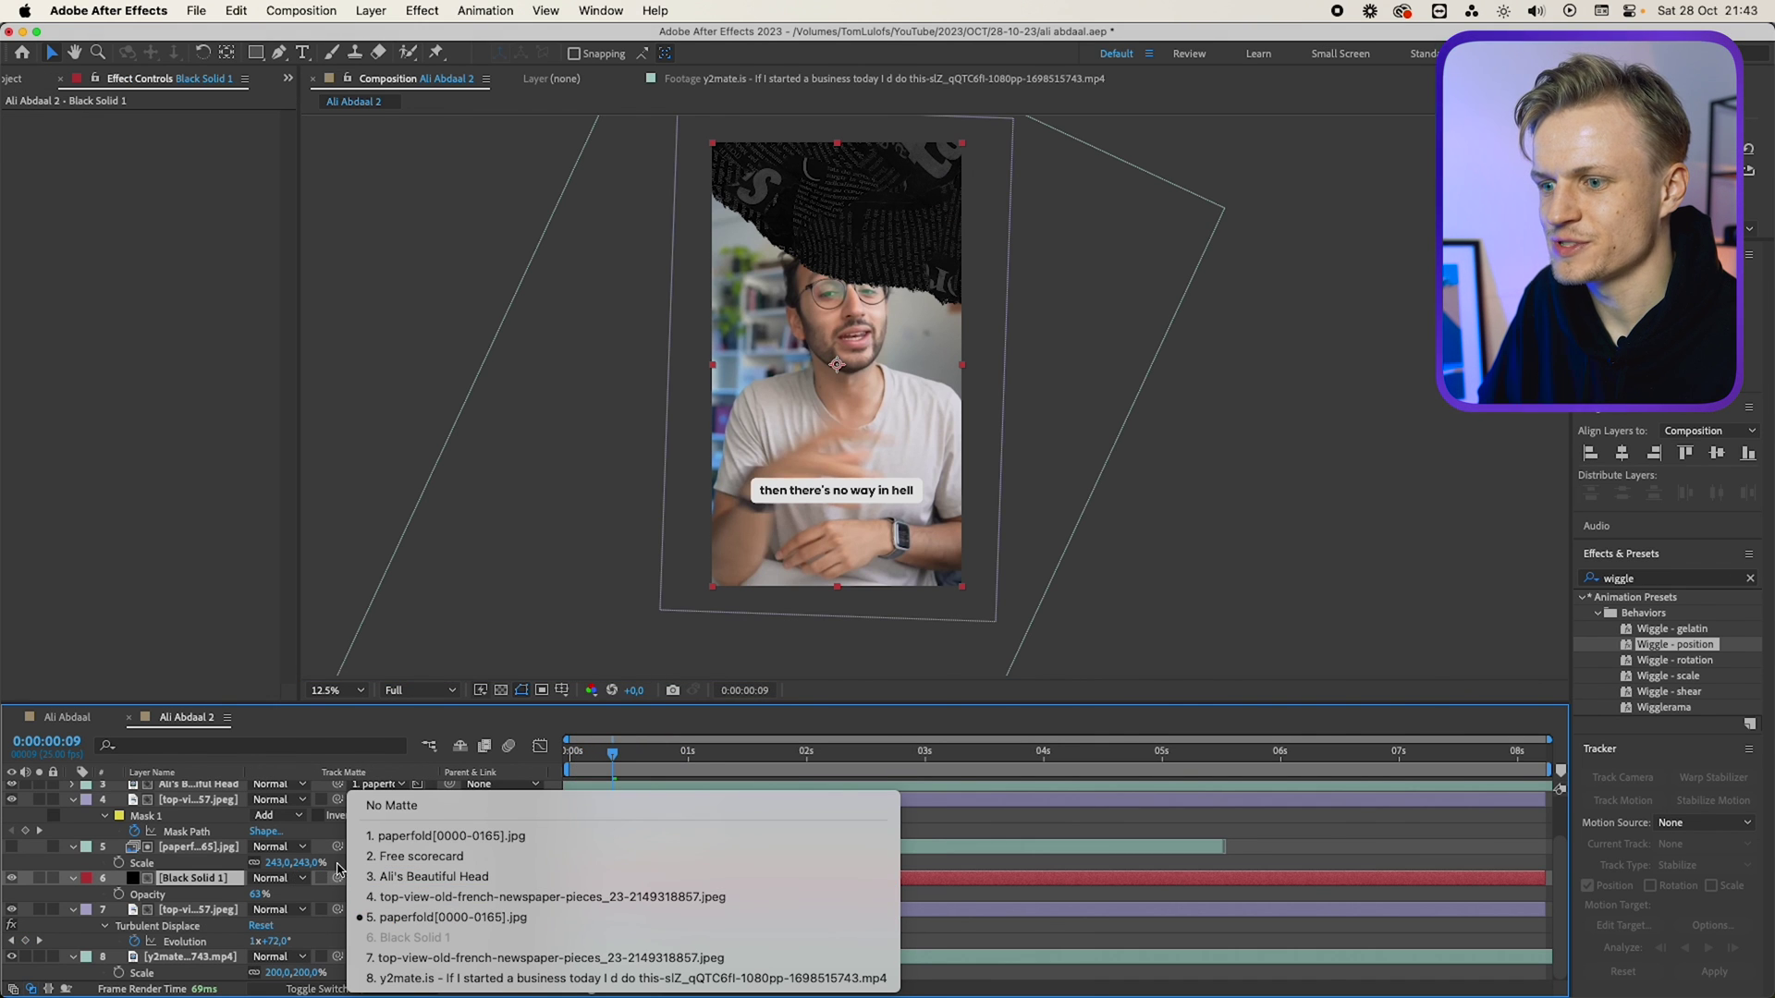
pyautogui.click(338, 869)
pyautogui.click(618, 761)
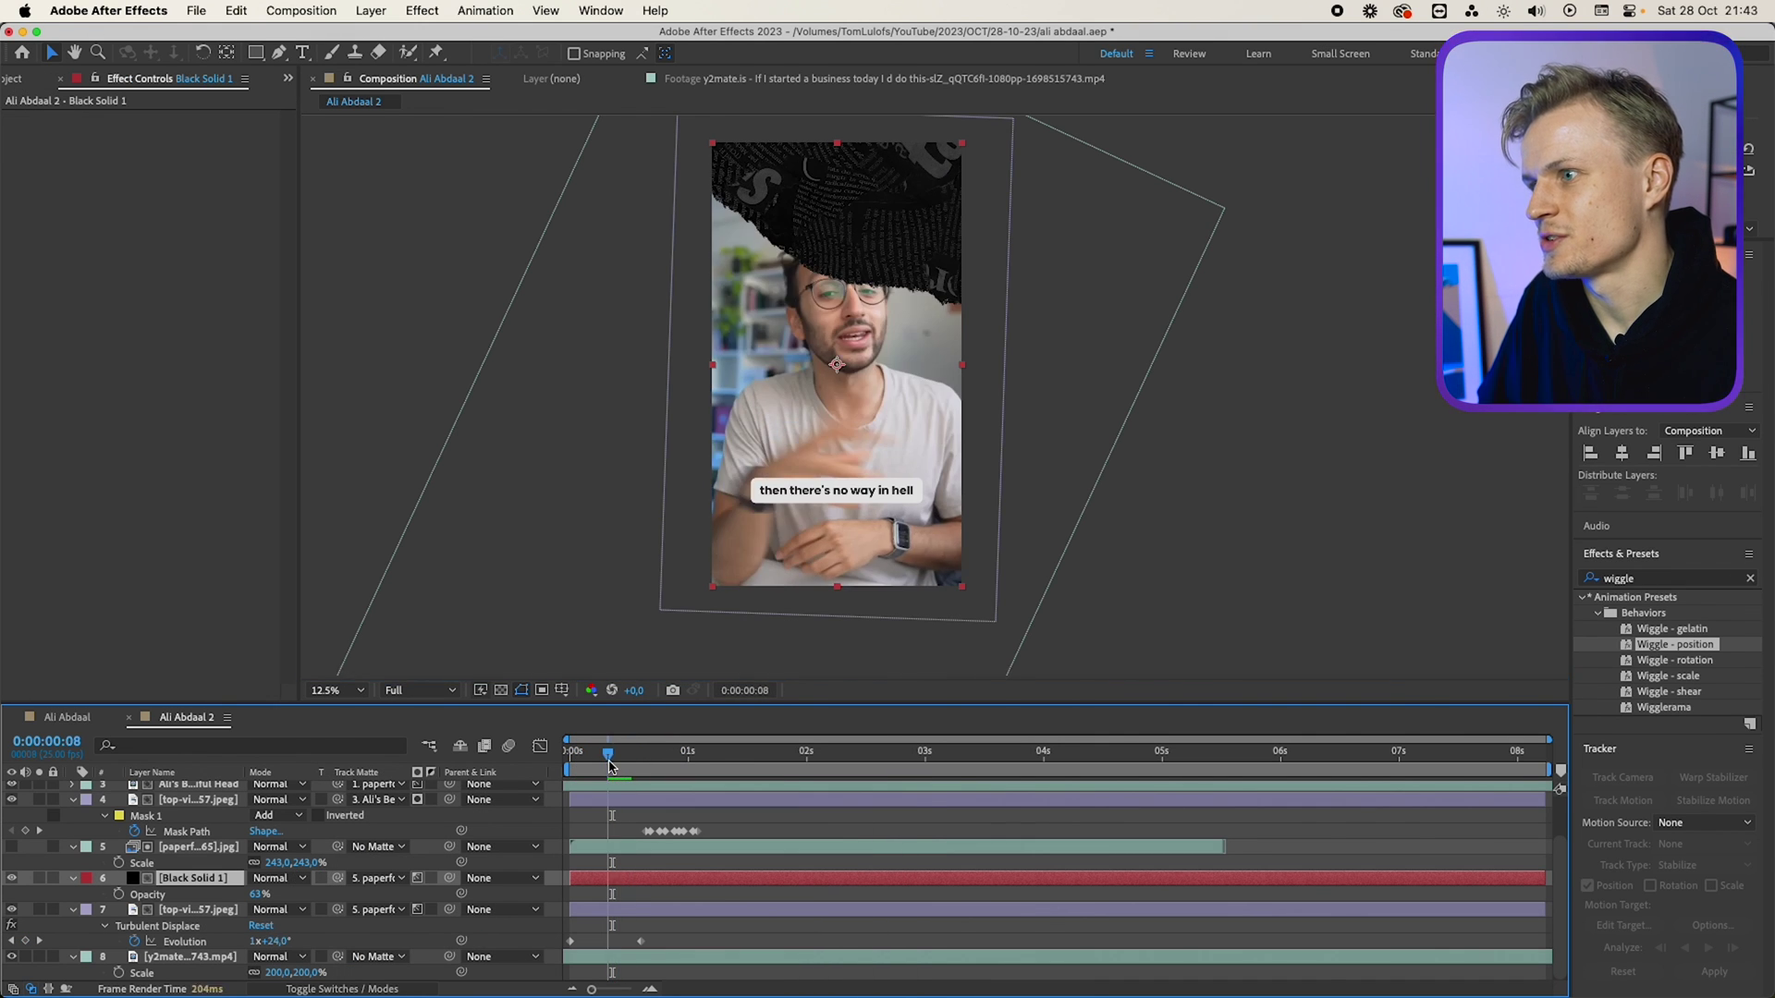